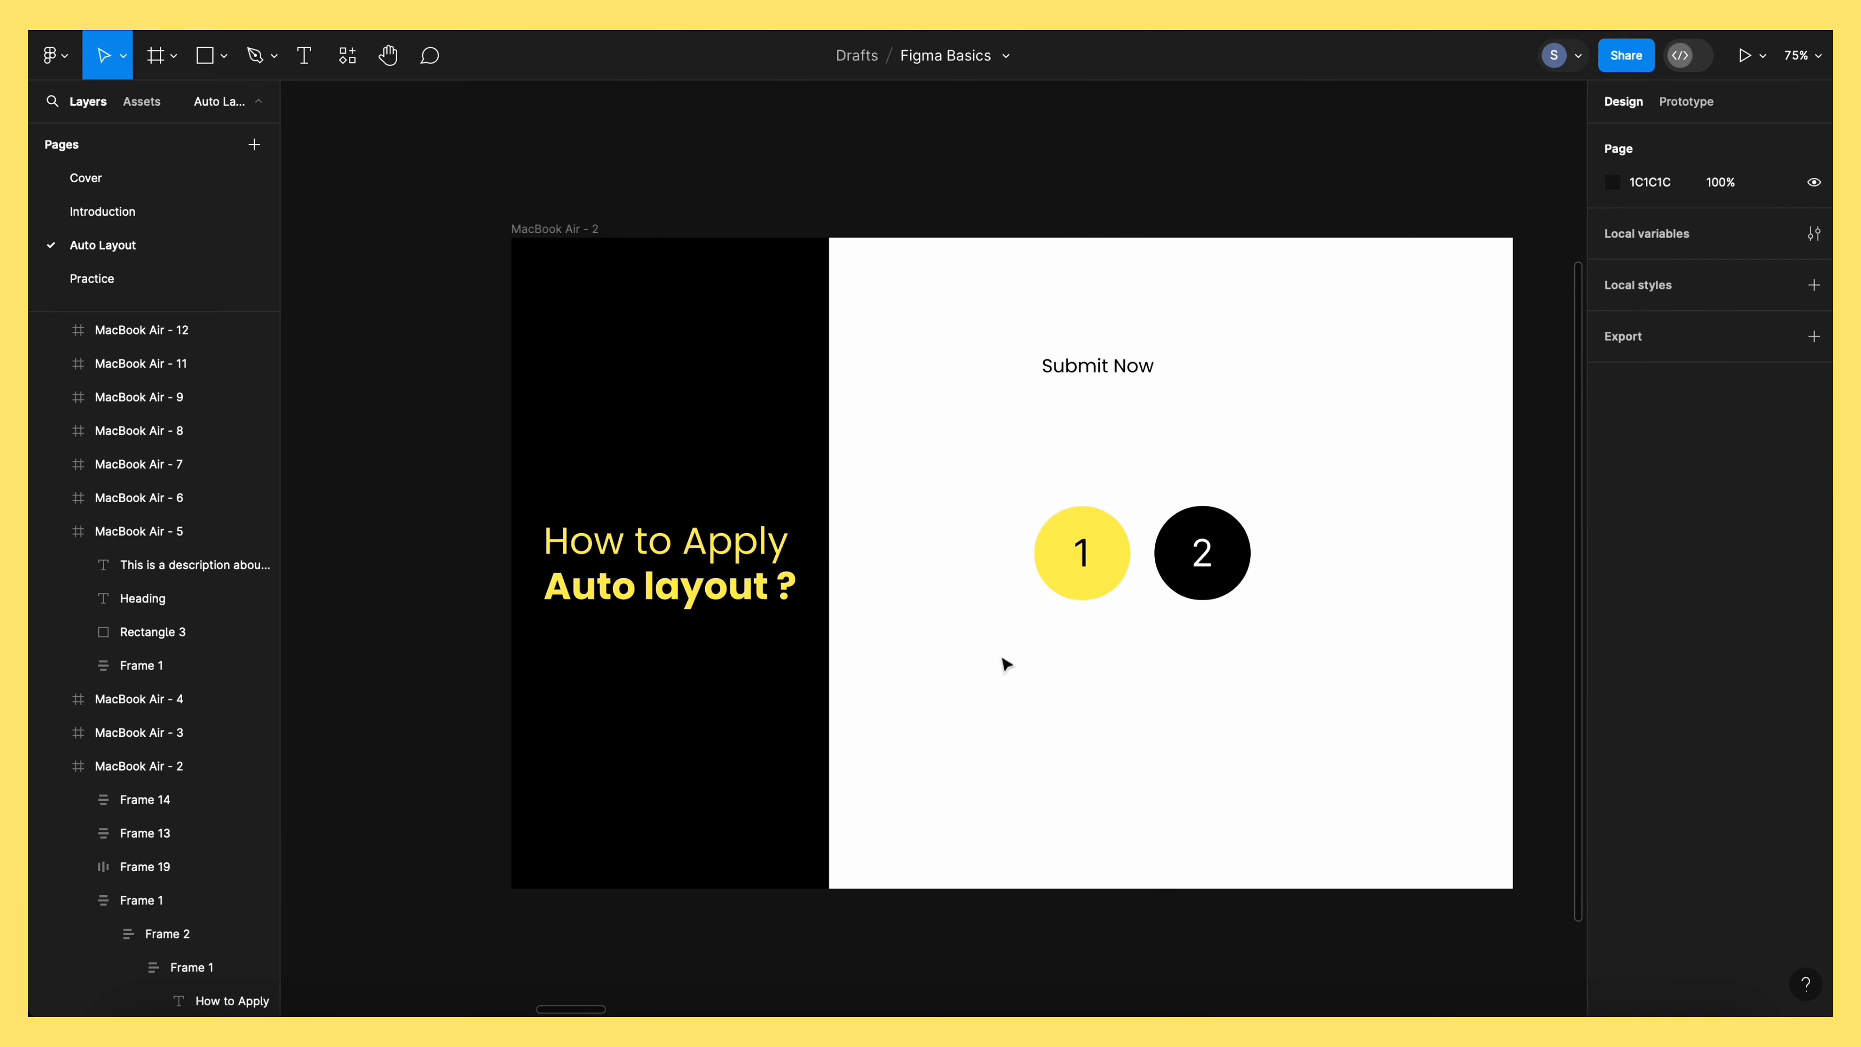
Wrap the two numbered circles in auto layout, then select the annotated auto layout image
{"action": "left_click_drag", "start_coordinate": [1001, 657], "coordinate": [1274, 487]}
{"action": "key", "text": "shift+a"}
{"action": "key", "text": "Escape"}
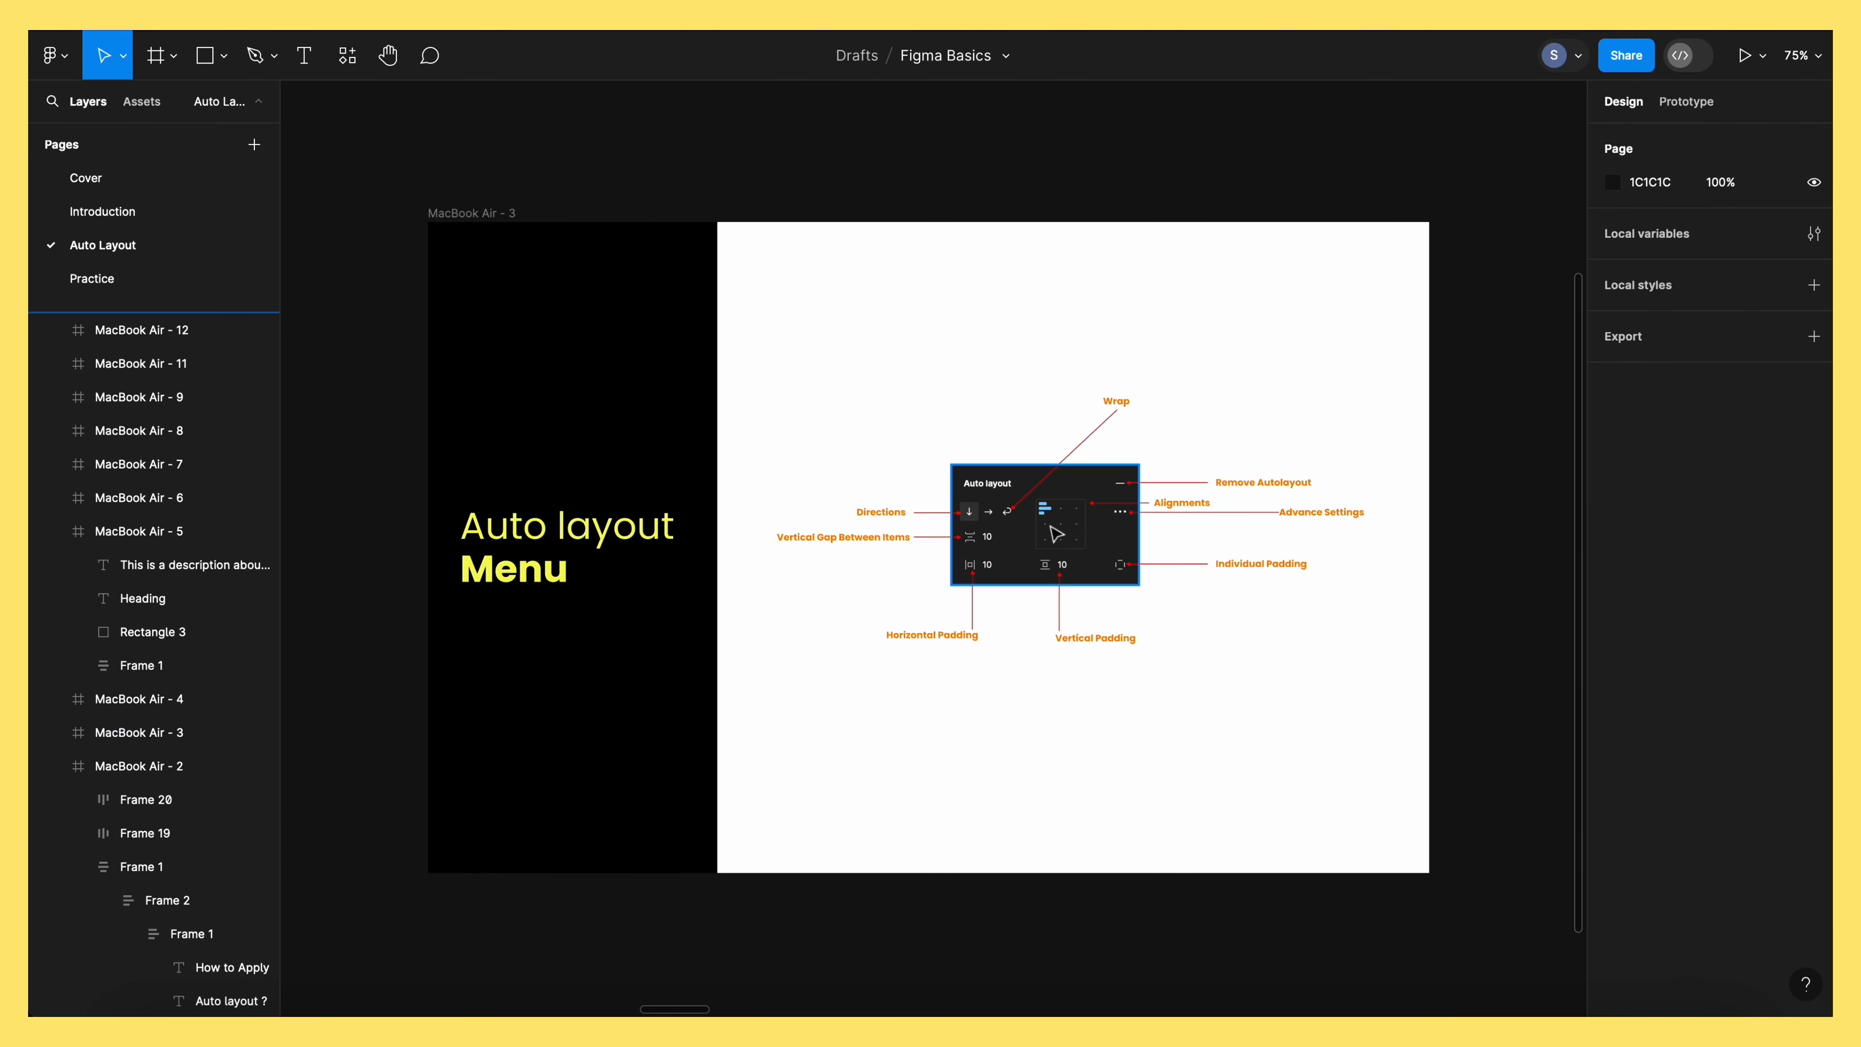
{"action": "scroll", "coordinate": [952, 517], "scroll_direction": "up", "scroll_amount": 5}
{"action": "left_click", "coordinate": [952, 516]}
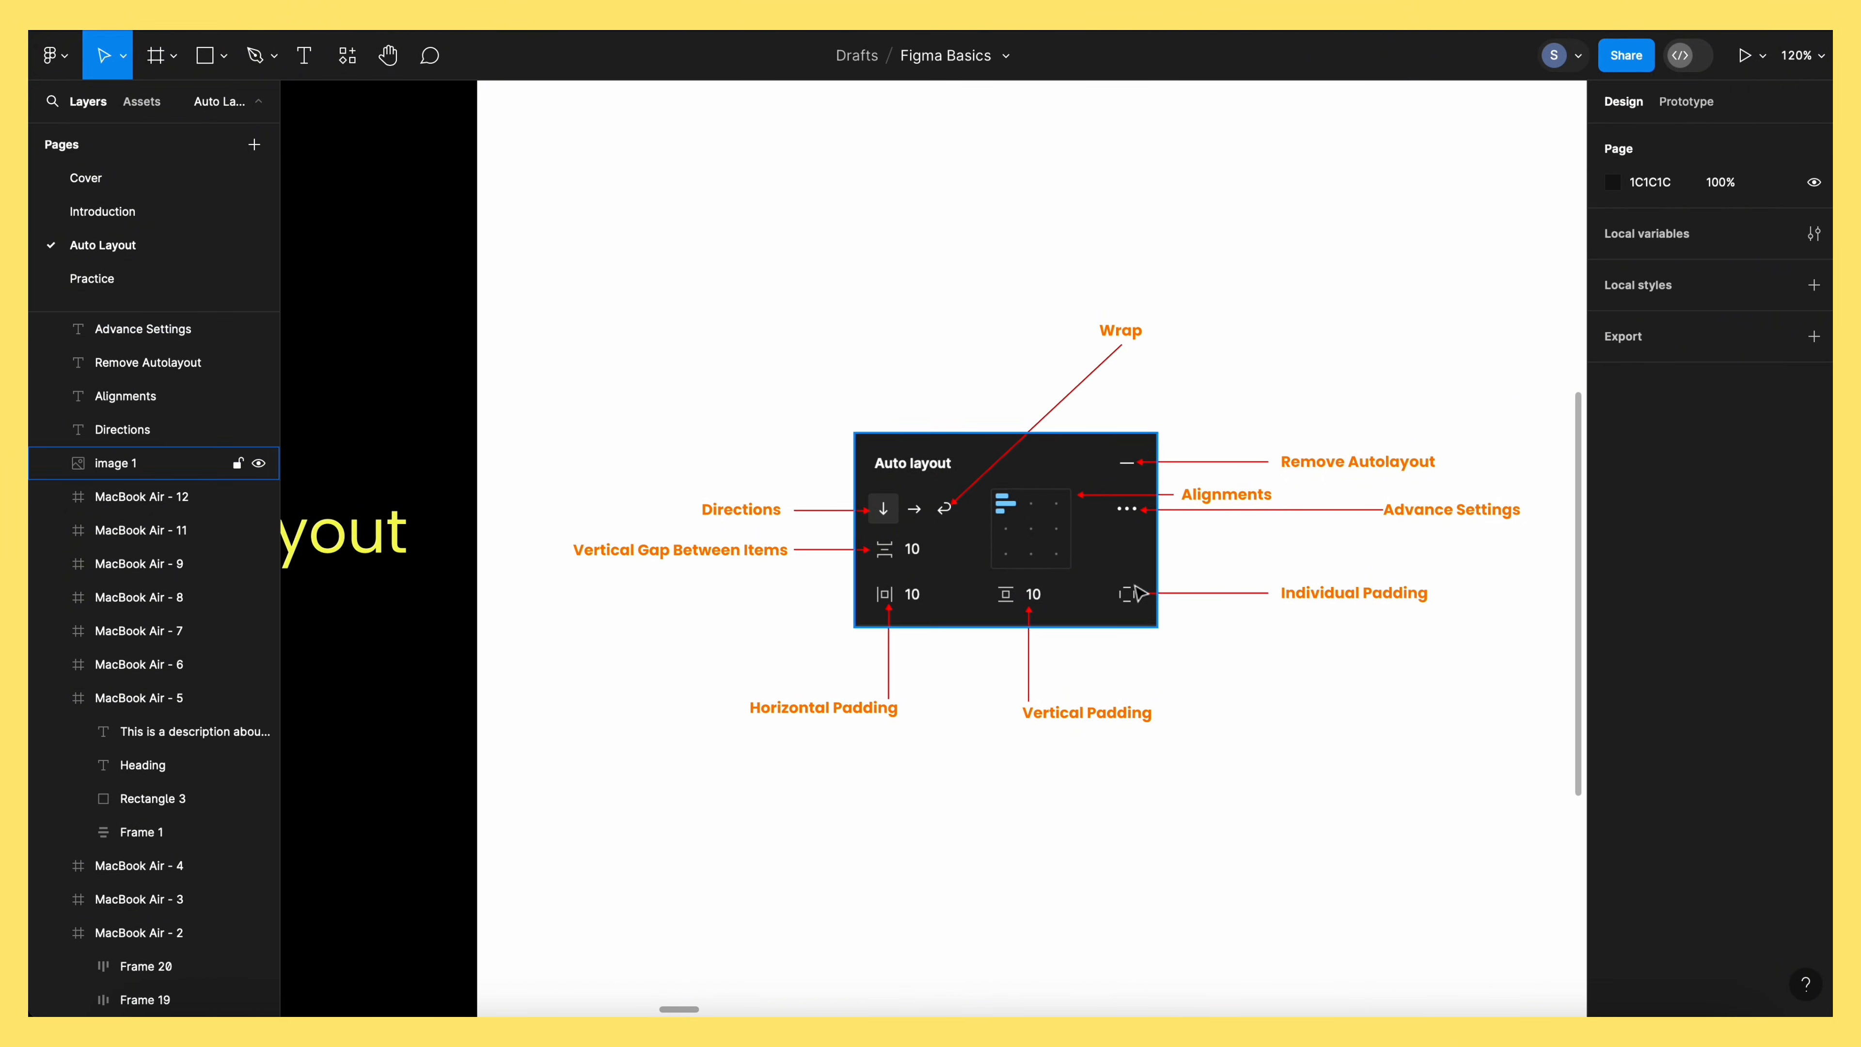
{"action": "left_click", "coordinate": [1122, 600]}
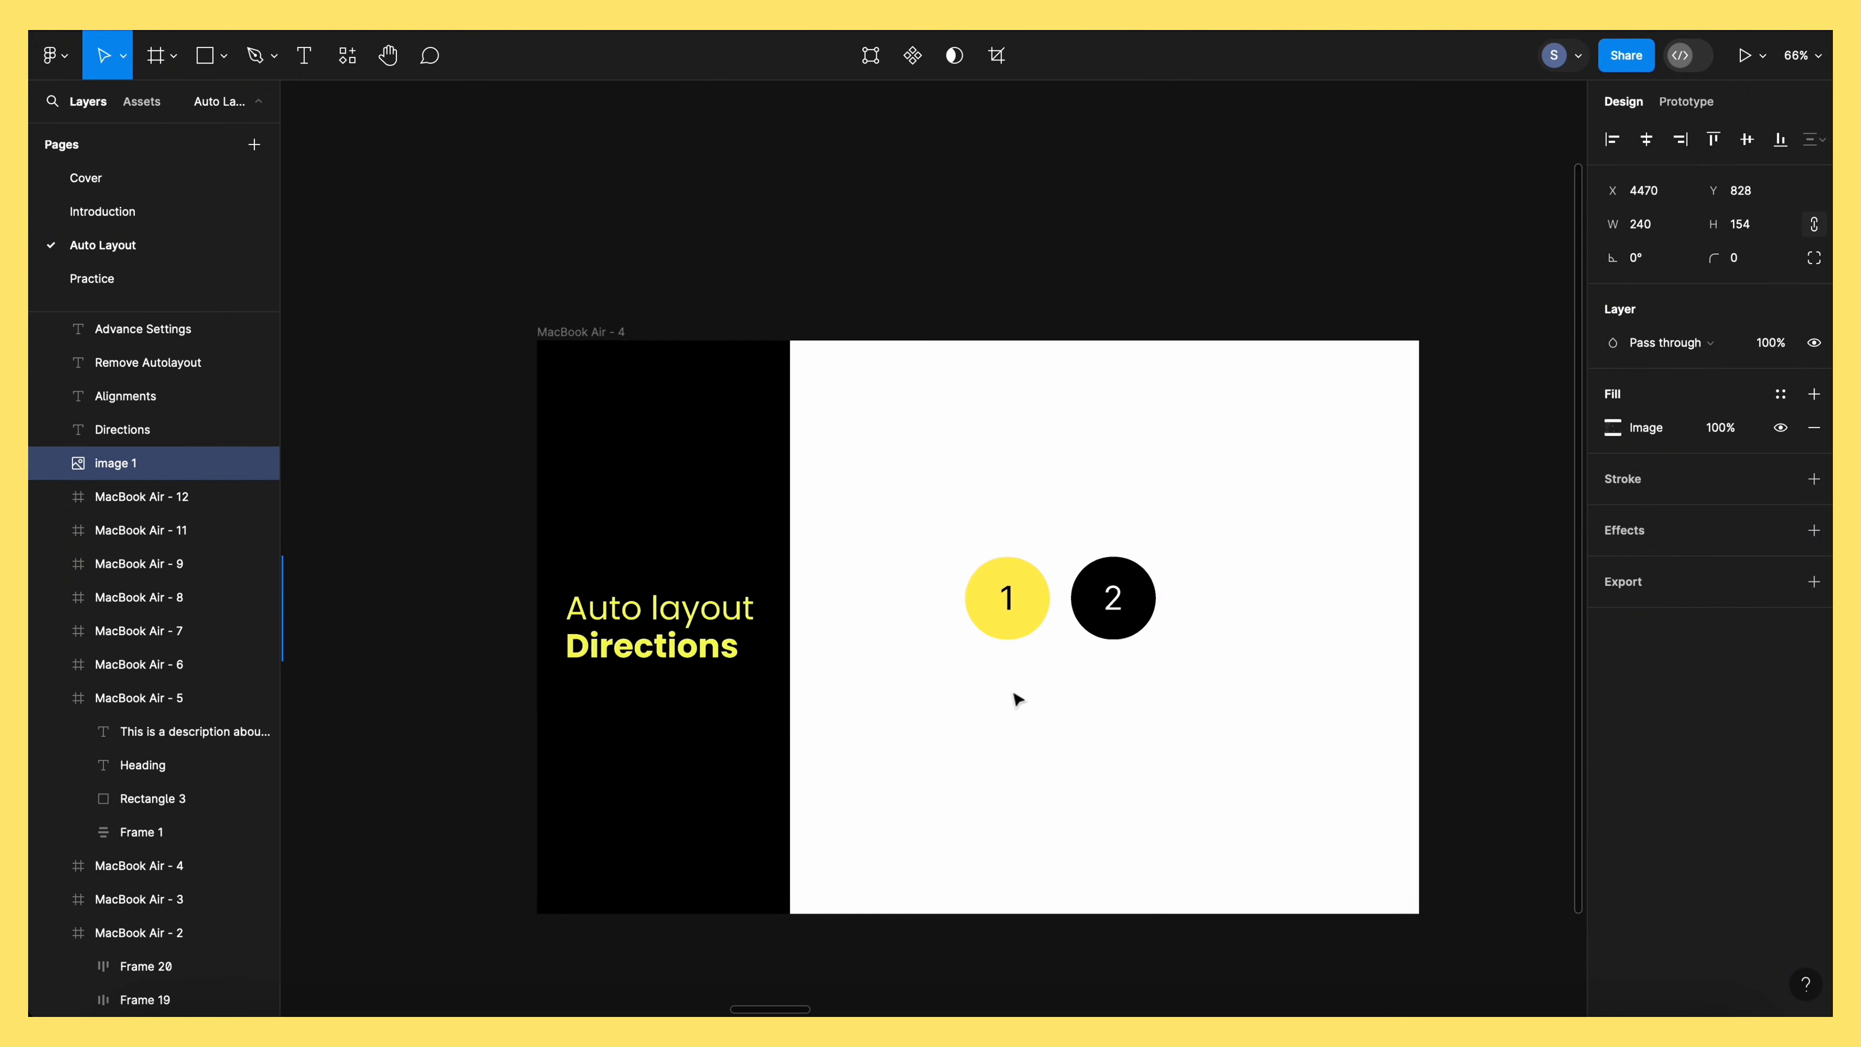
Wrap the Directions slide circles in auto layout as Frame 18, trying vertical then horizontal direction
{"action": "left_click_drag", "start_coordinate": [1013, 698], "coordinate": [871, 440]}
{"action": "key", "text": "shift+a"}
{"action": "key", "text": "Escape"}
{"action": "left_click", "coordinate": [930, 469]}
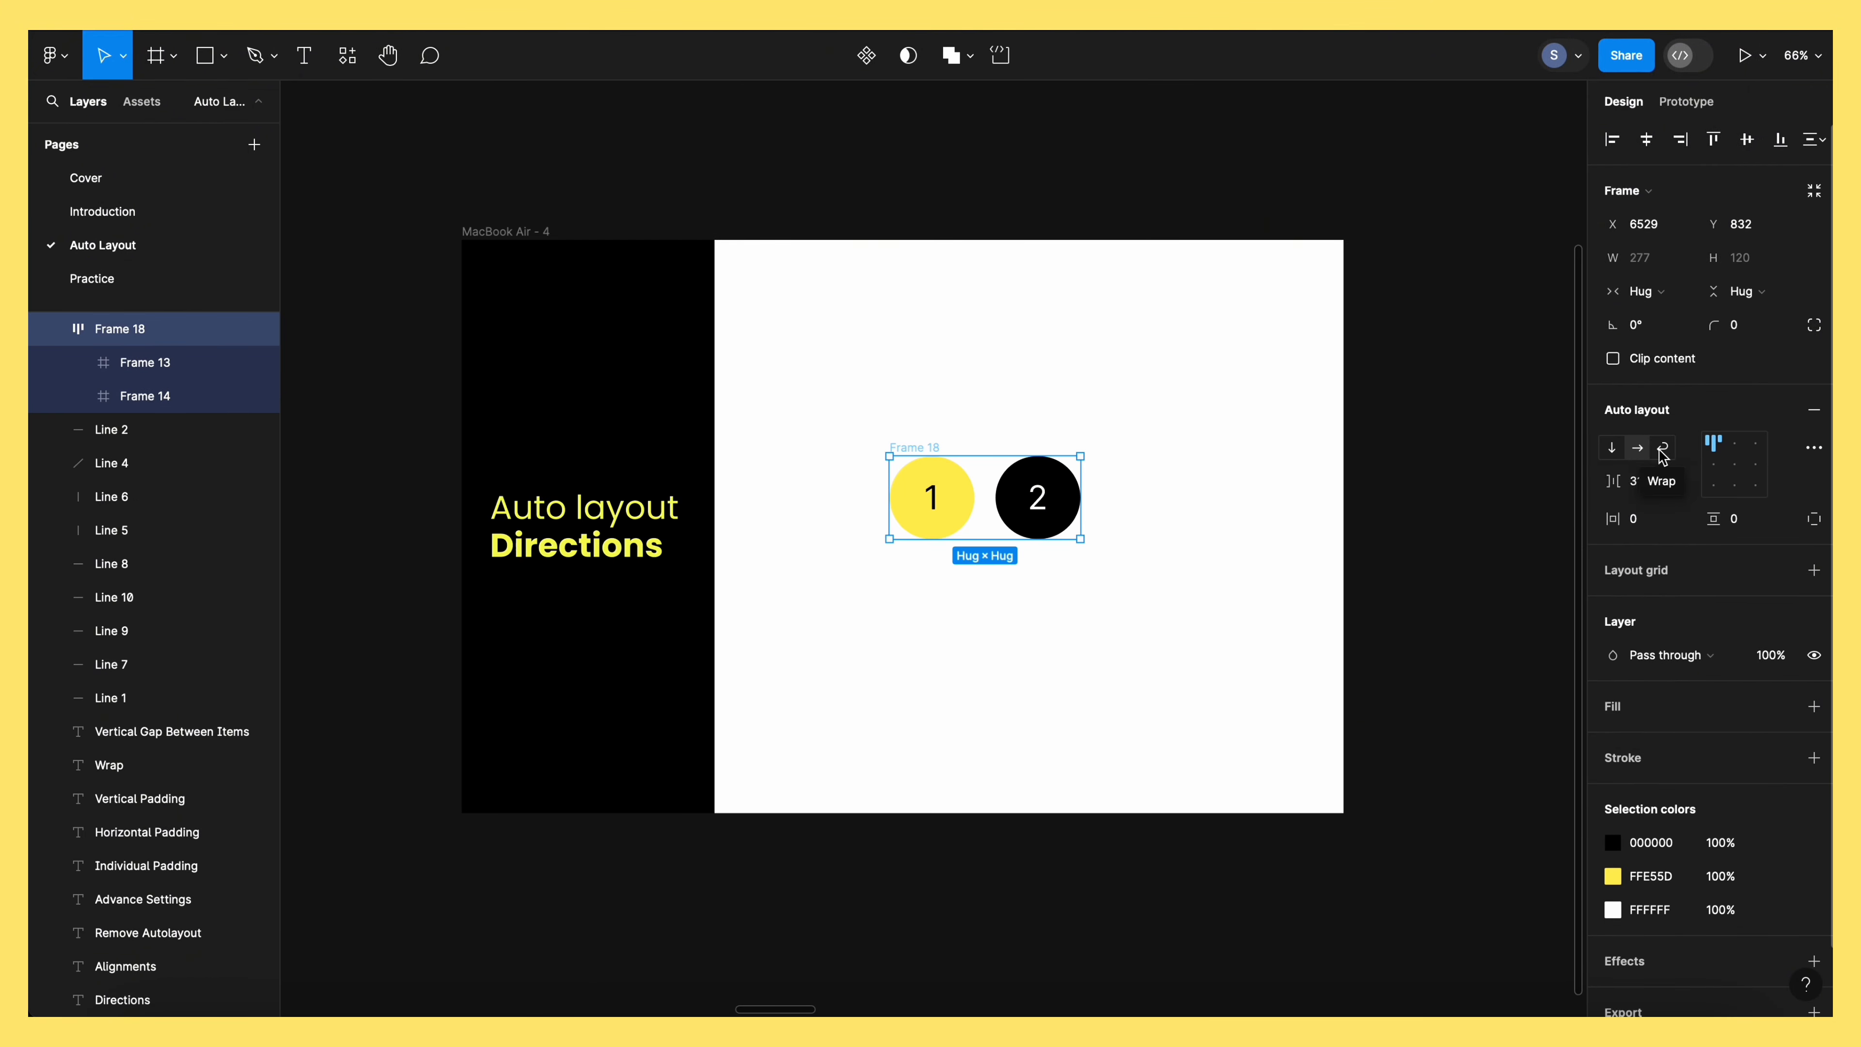
{"action": "left_click", "coordinate": [1611, 447]}
{"action": "left_click", "coordinate": [1637, 447]}
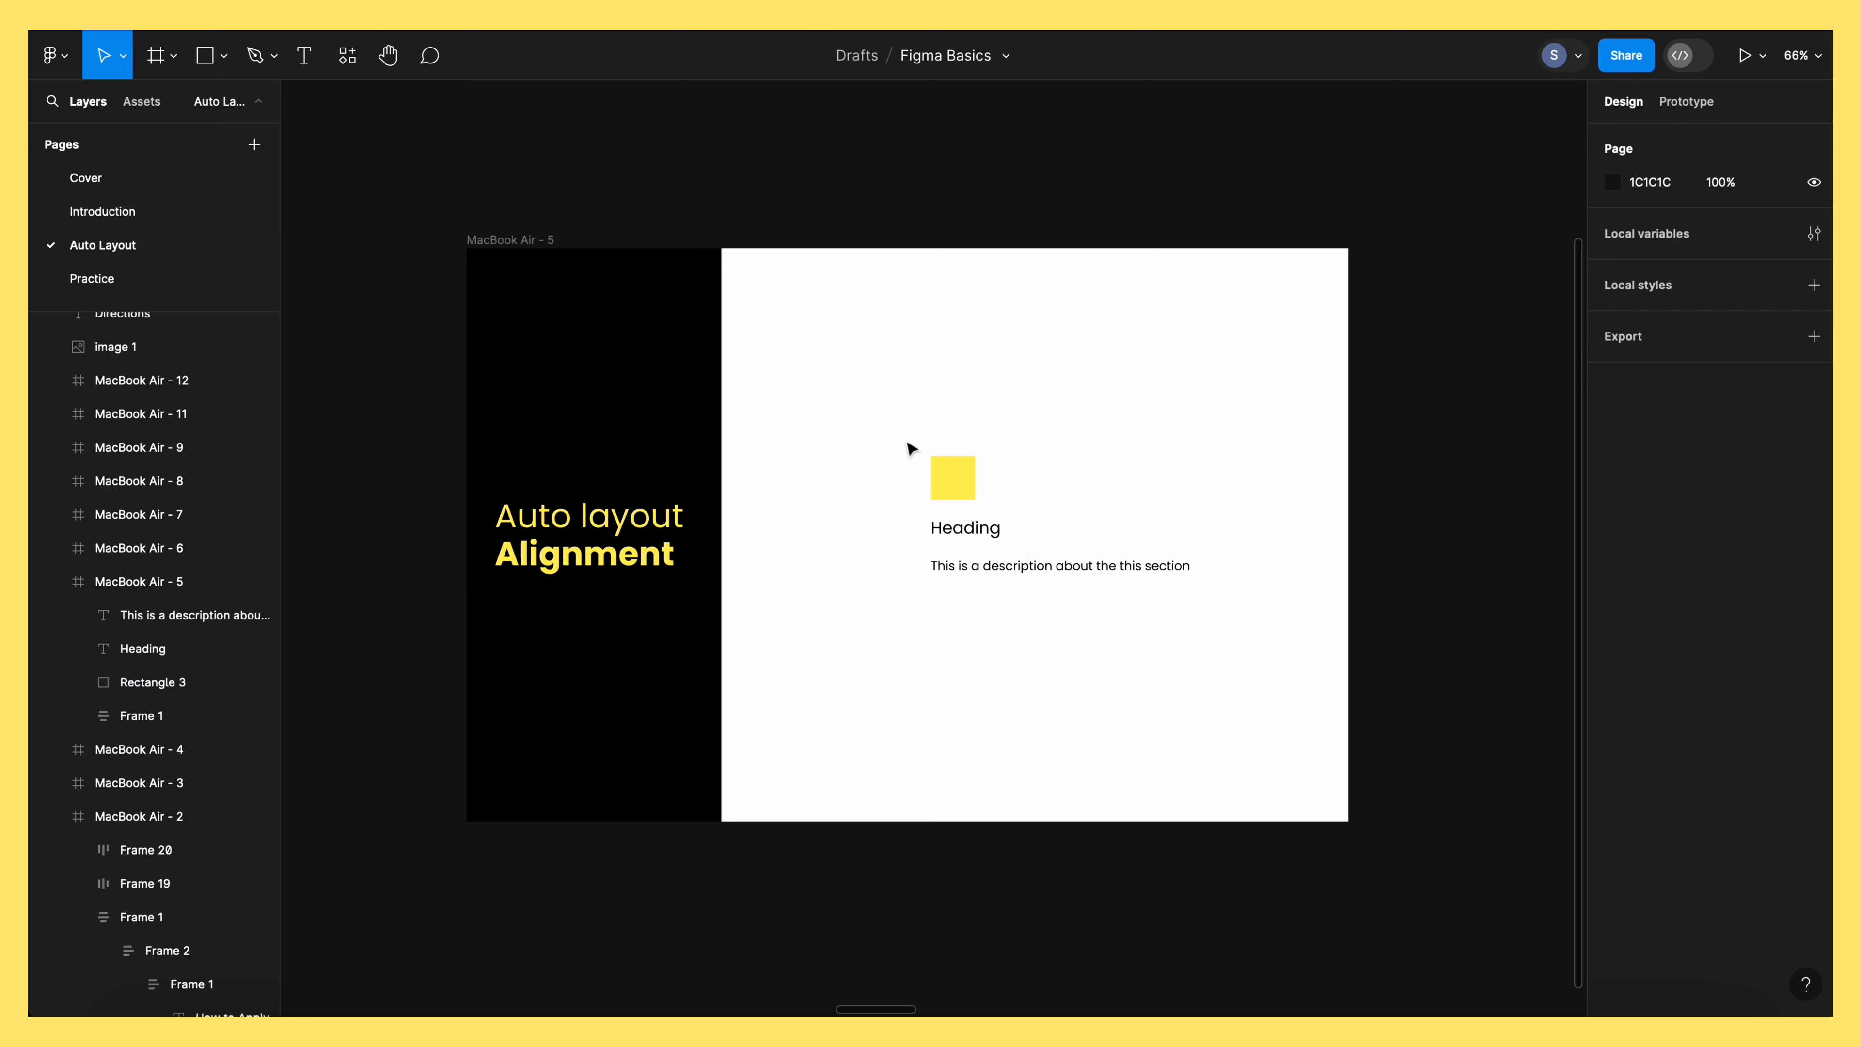
Auto-layout the alignment example, resize Frame 21 to 685×358, and try top-center, top-right, middle-left alignment
{"action": "key", "text": "shift+a"}
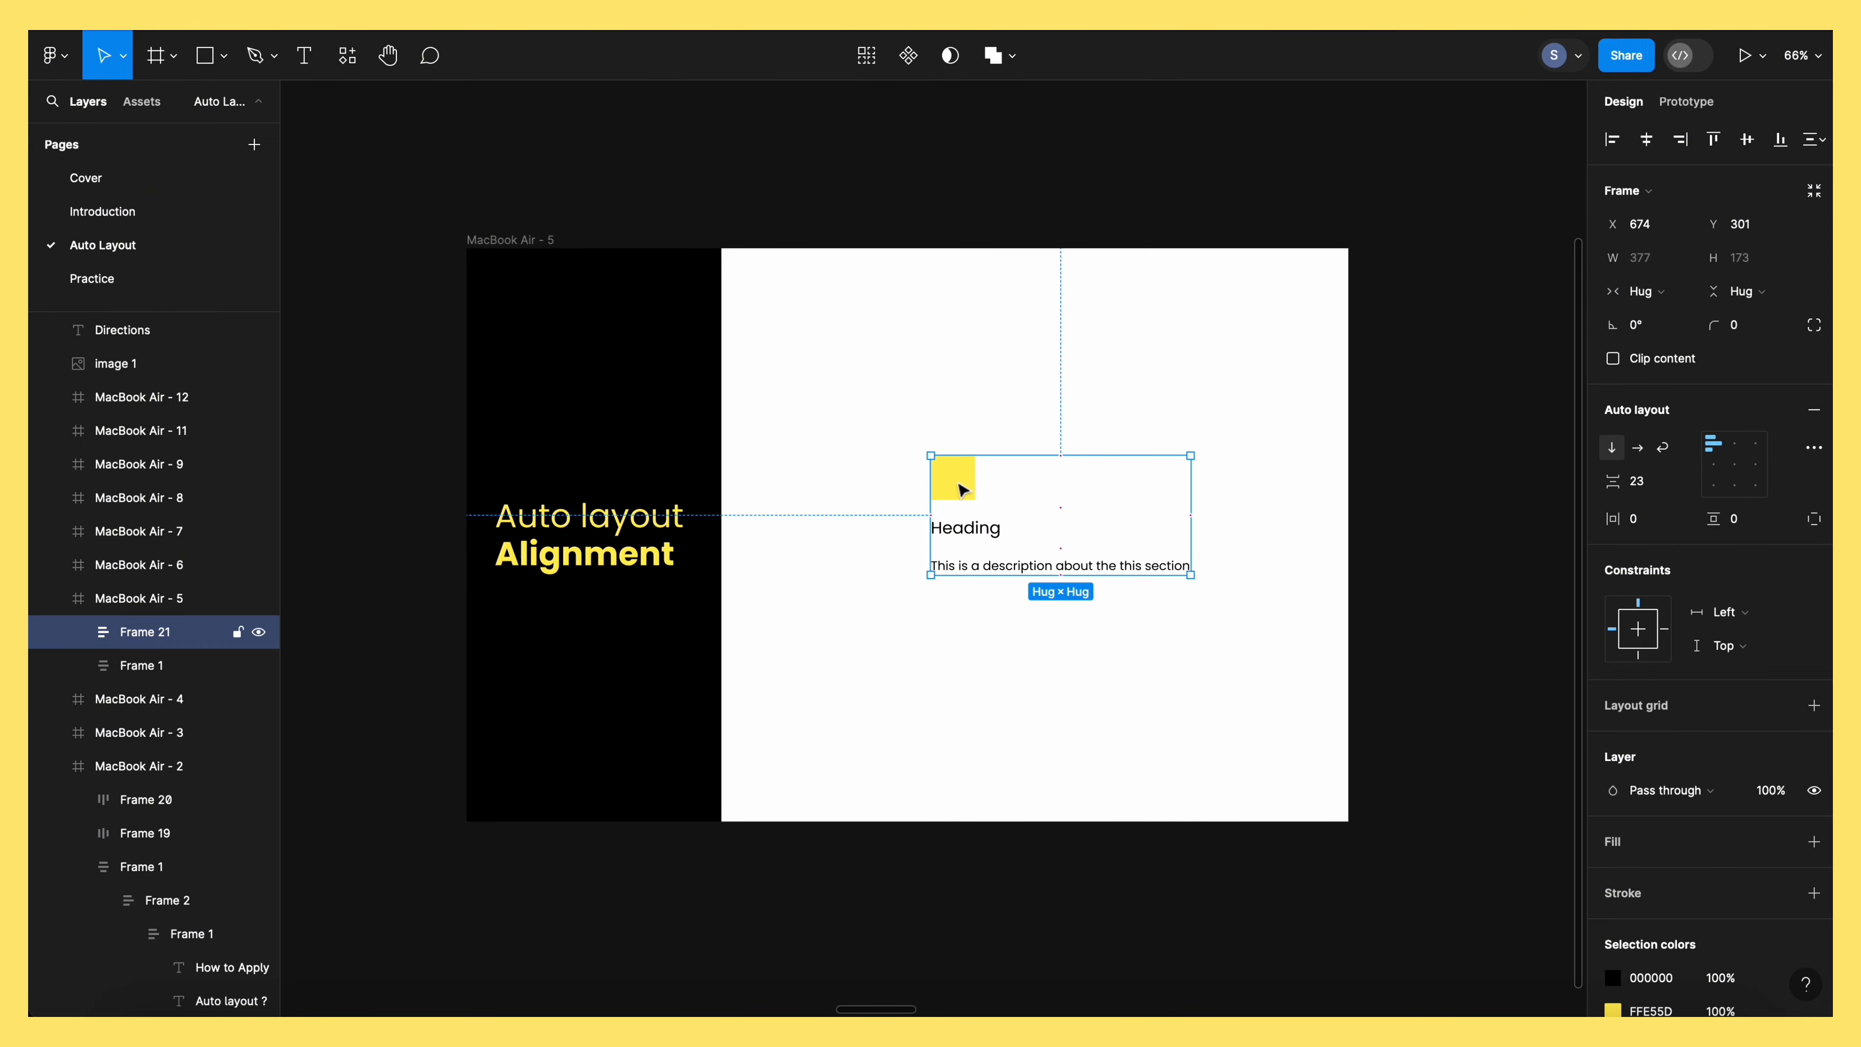
{"action": "left_click_drag", "start_coordinate": [962, 489], "coordinate": [830, 442]}
{"action": "left_click_drag", "start_coordinate": [1059, 532], "coordinate": [1270, 655]}
{"action": "left_click", "coordinate": [1734, 443]}
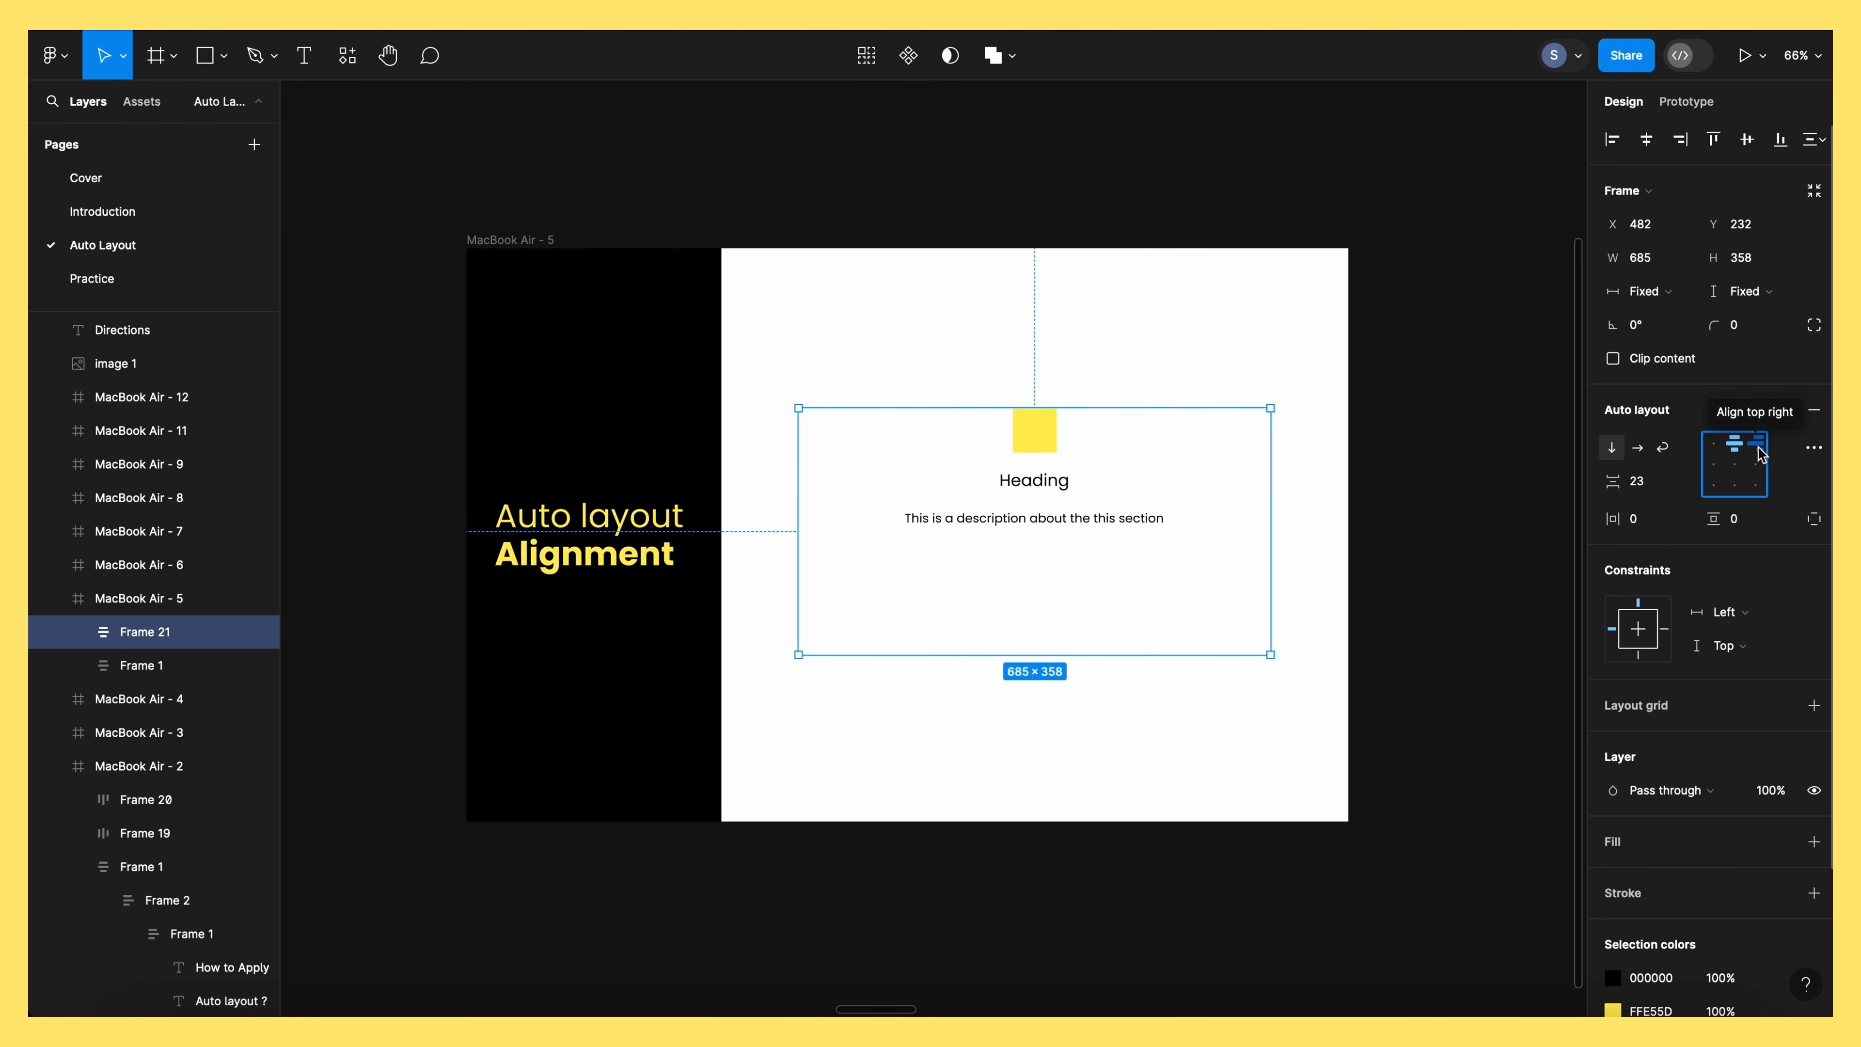
{"action": "left_click", "coordinate": [1758, 444]}
{"action": "left_click", "coordinate": [1712, 464]}
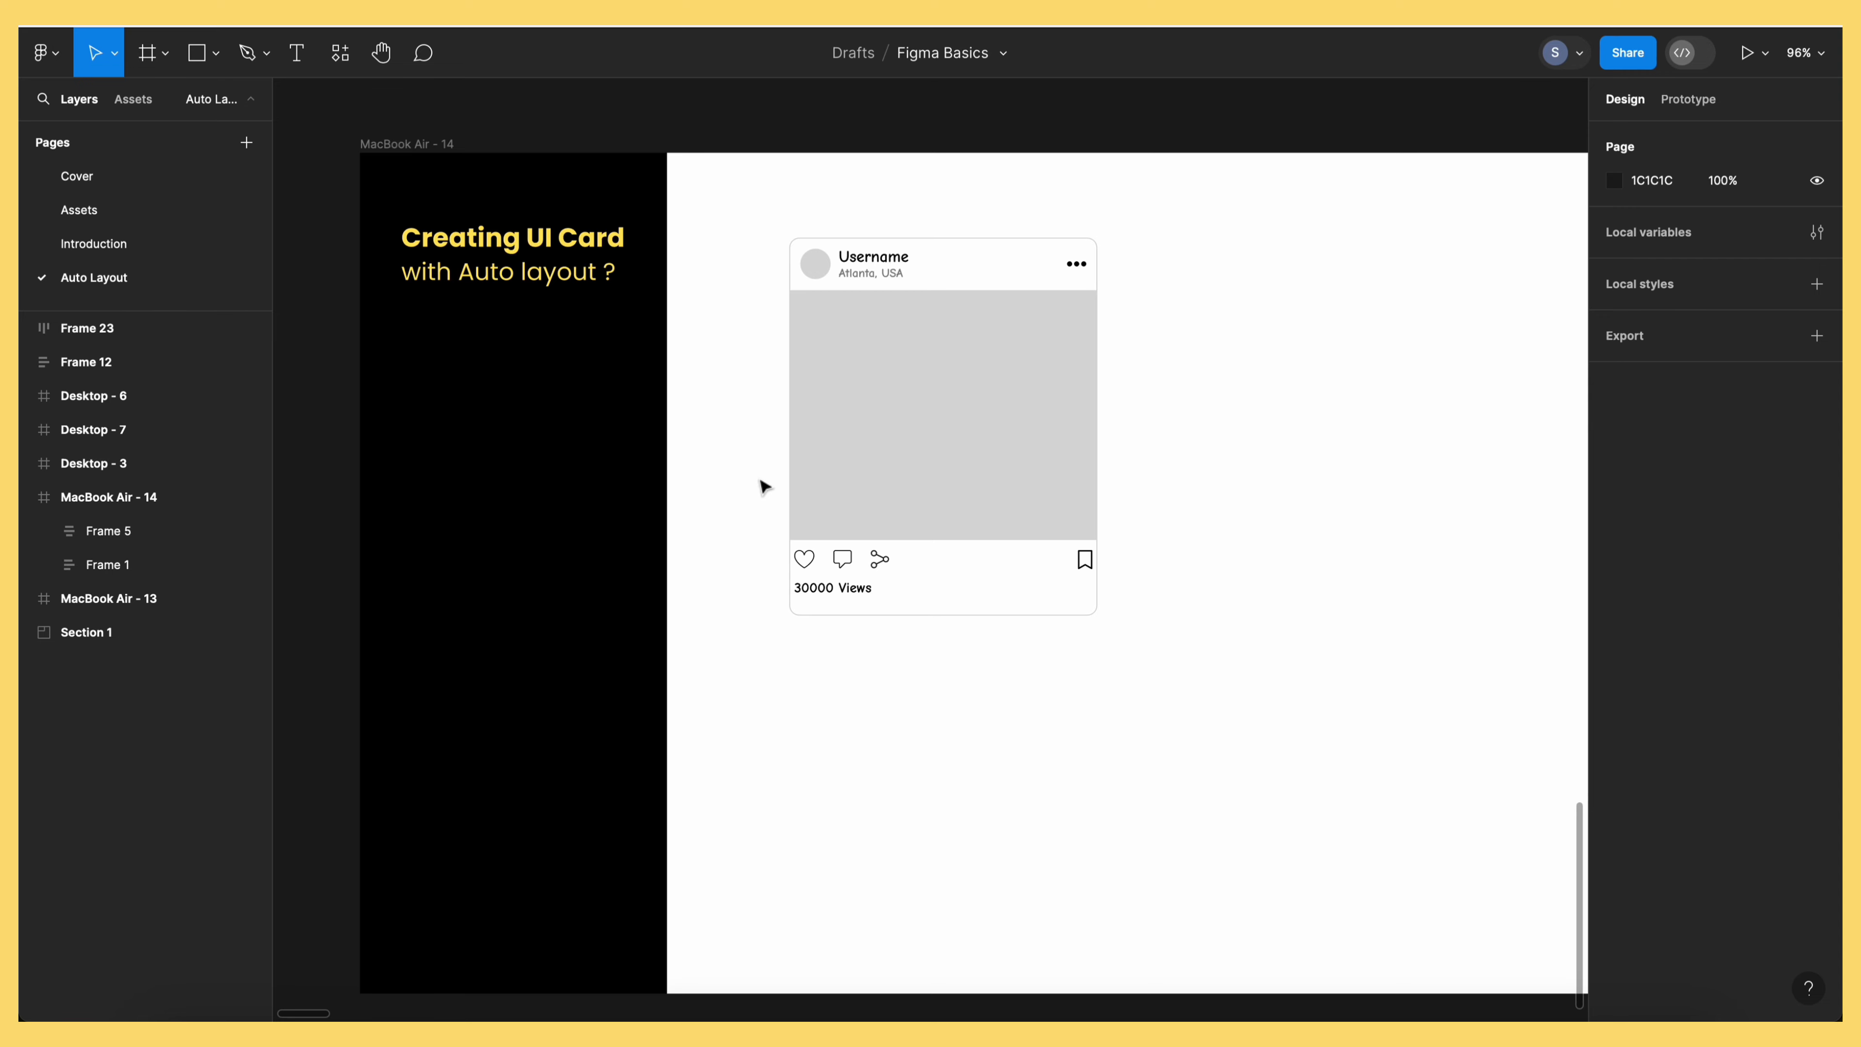
Move the post card to X 386, Y 64 and select its header row
{"action": "left_click_drag", "start_coordinate": [940, 490], "coordinate": [901, 469]}
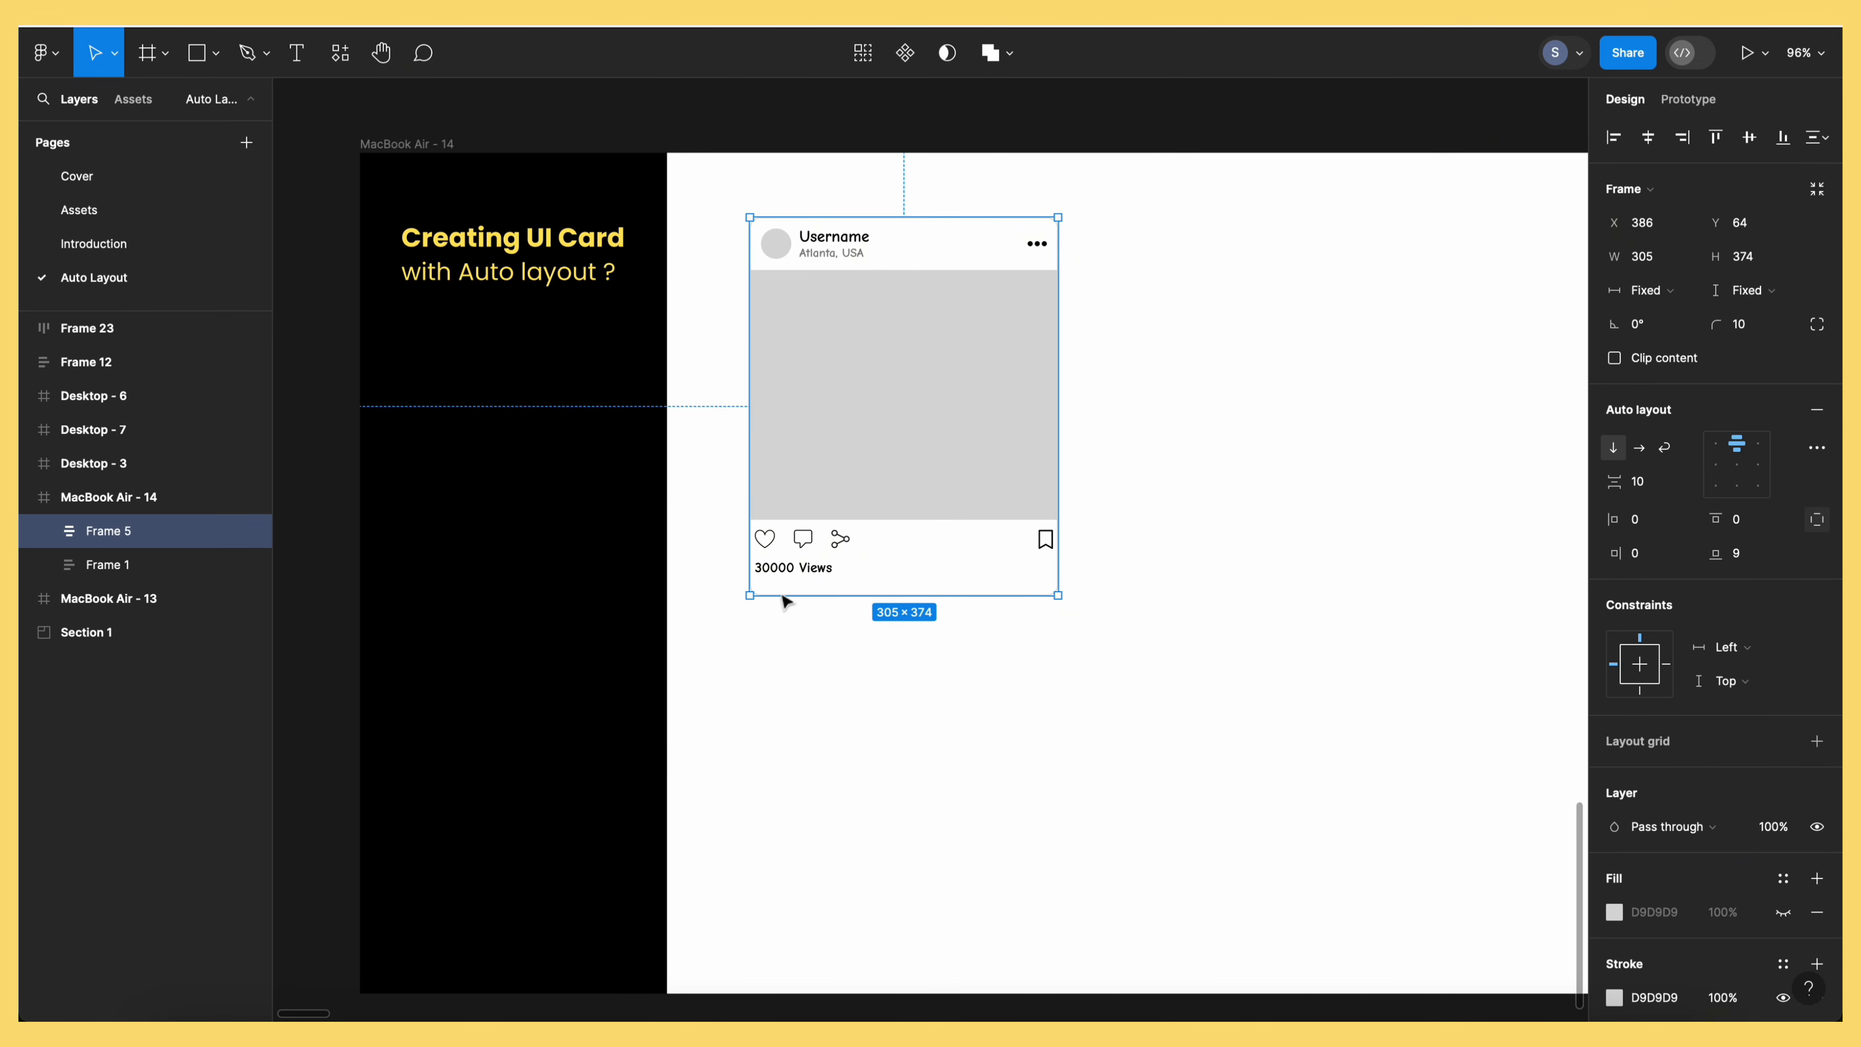
{"action": "double_click", "coordinate": [885, 260]}
{"action": "left_click", "coordinate": [1254, 353]}
{"action": "left_click", "coordinate": [864, 249]}
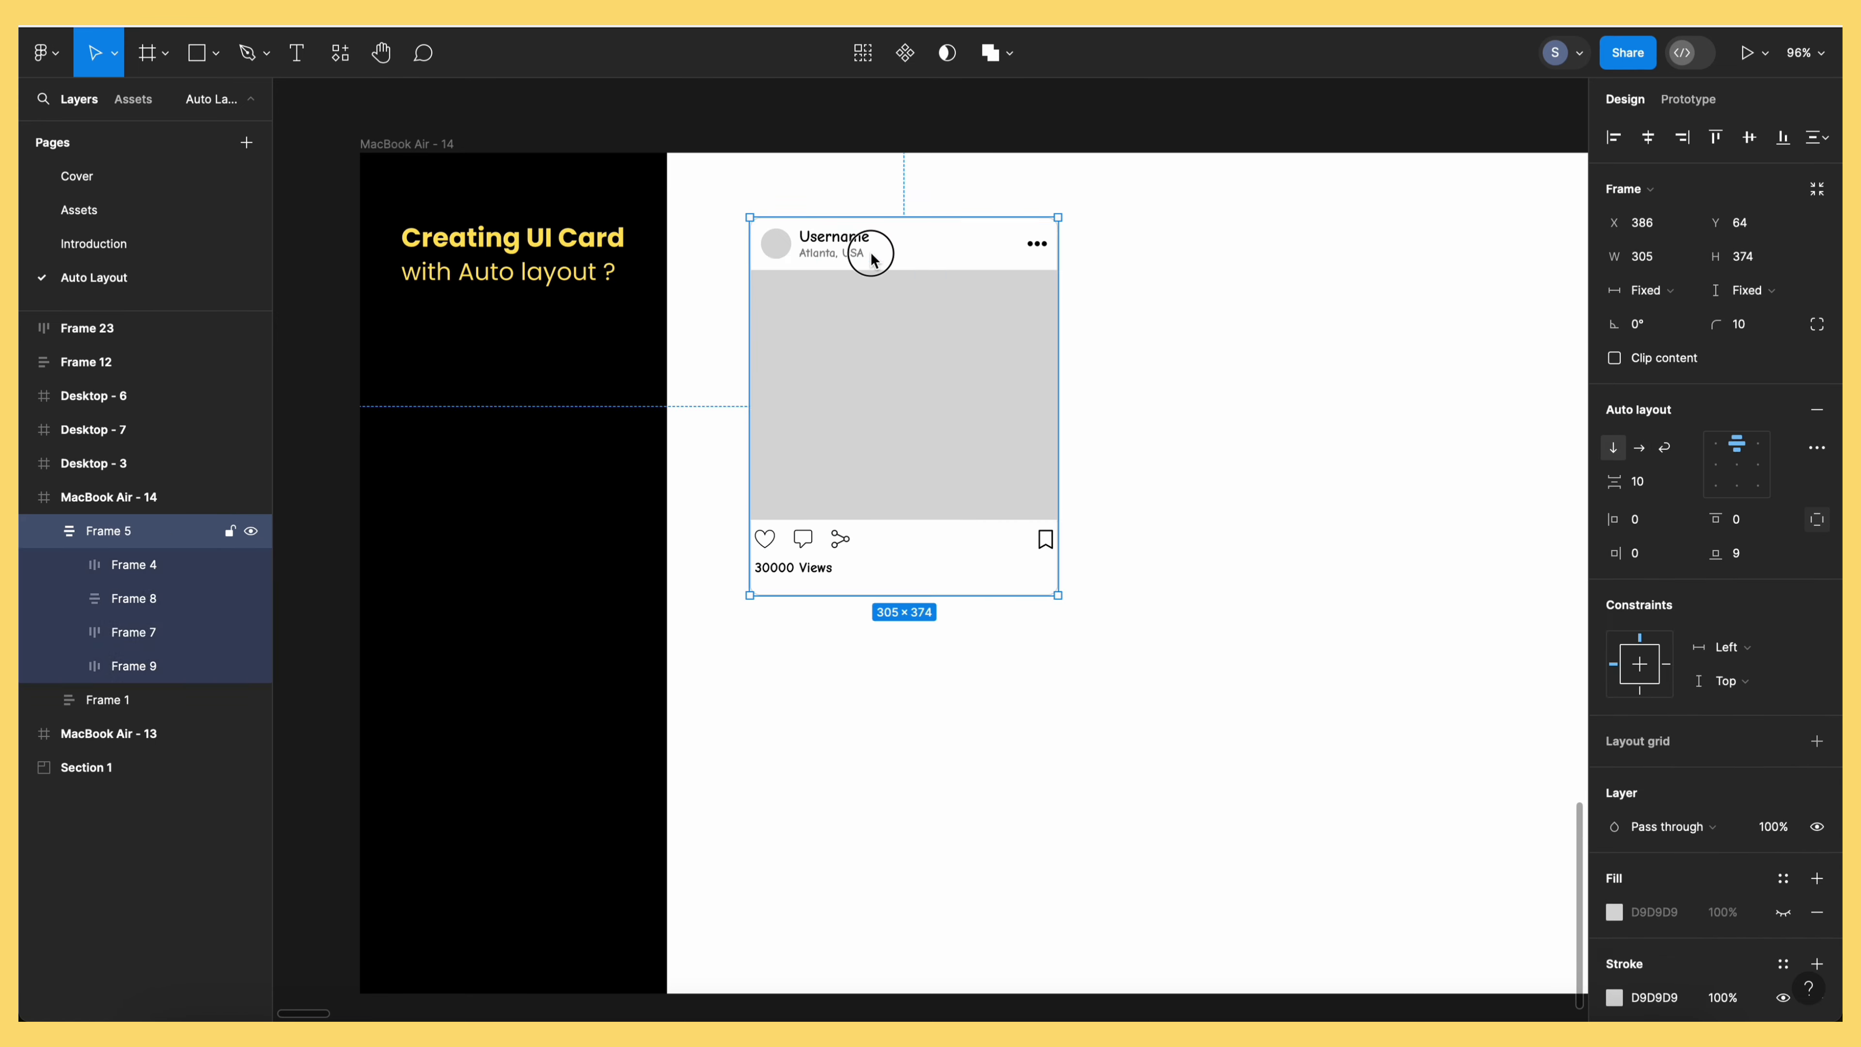
{"action": "left_click", "coordinate": [868, 253]}
Inspect the card's image placeholder, action icons row and views row in turn
{"action": "left_click", "coordinate": [906, 357]}
{"action": "left_click", "coordinate": [835, 539]}
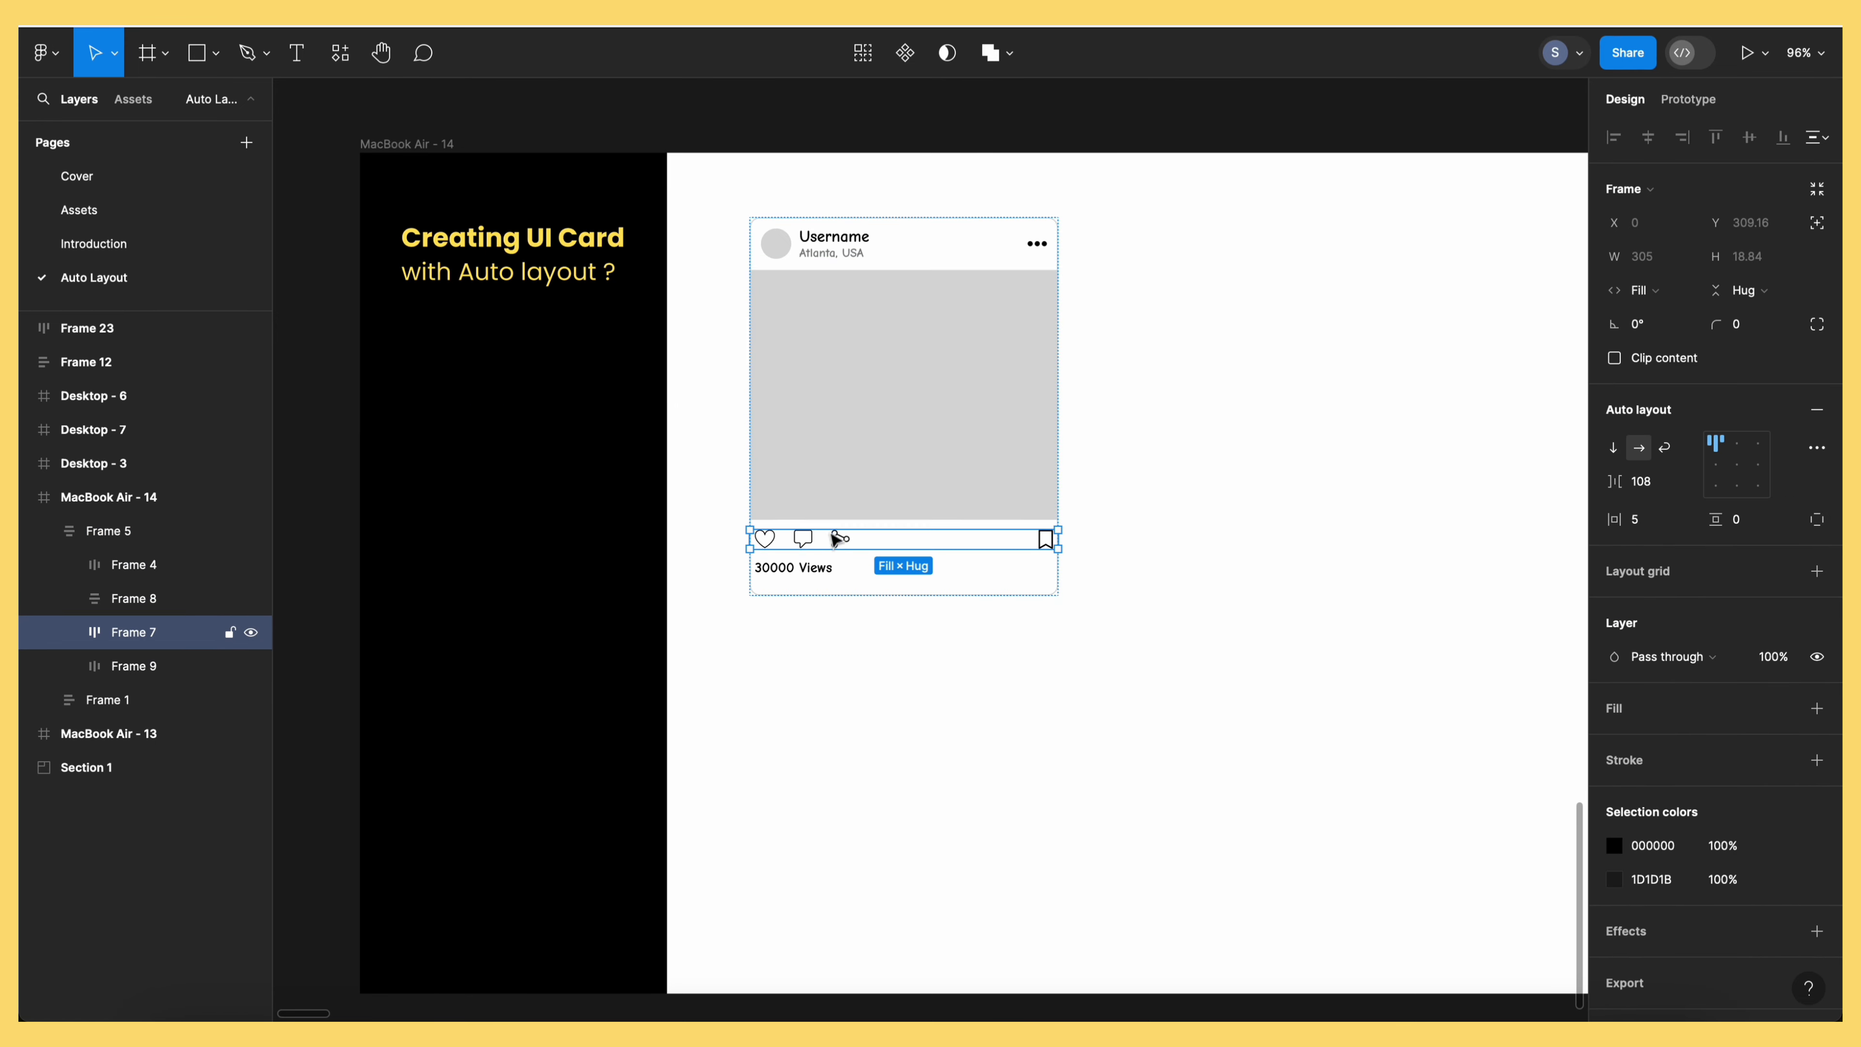
{"action": "left_click", "coordinate": [846, 567]}
{"action": "left_click", "coordinate": [834, 544]}
{"action": "left_click", "coordinate": [872, 645]}
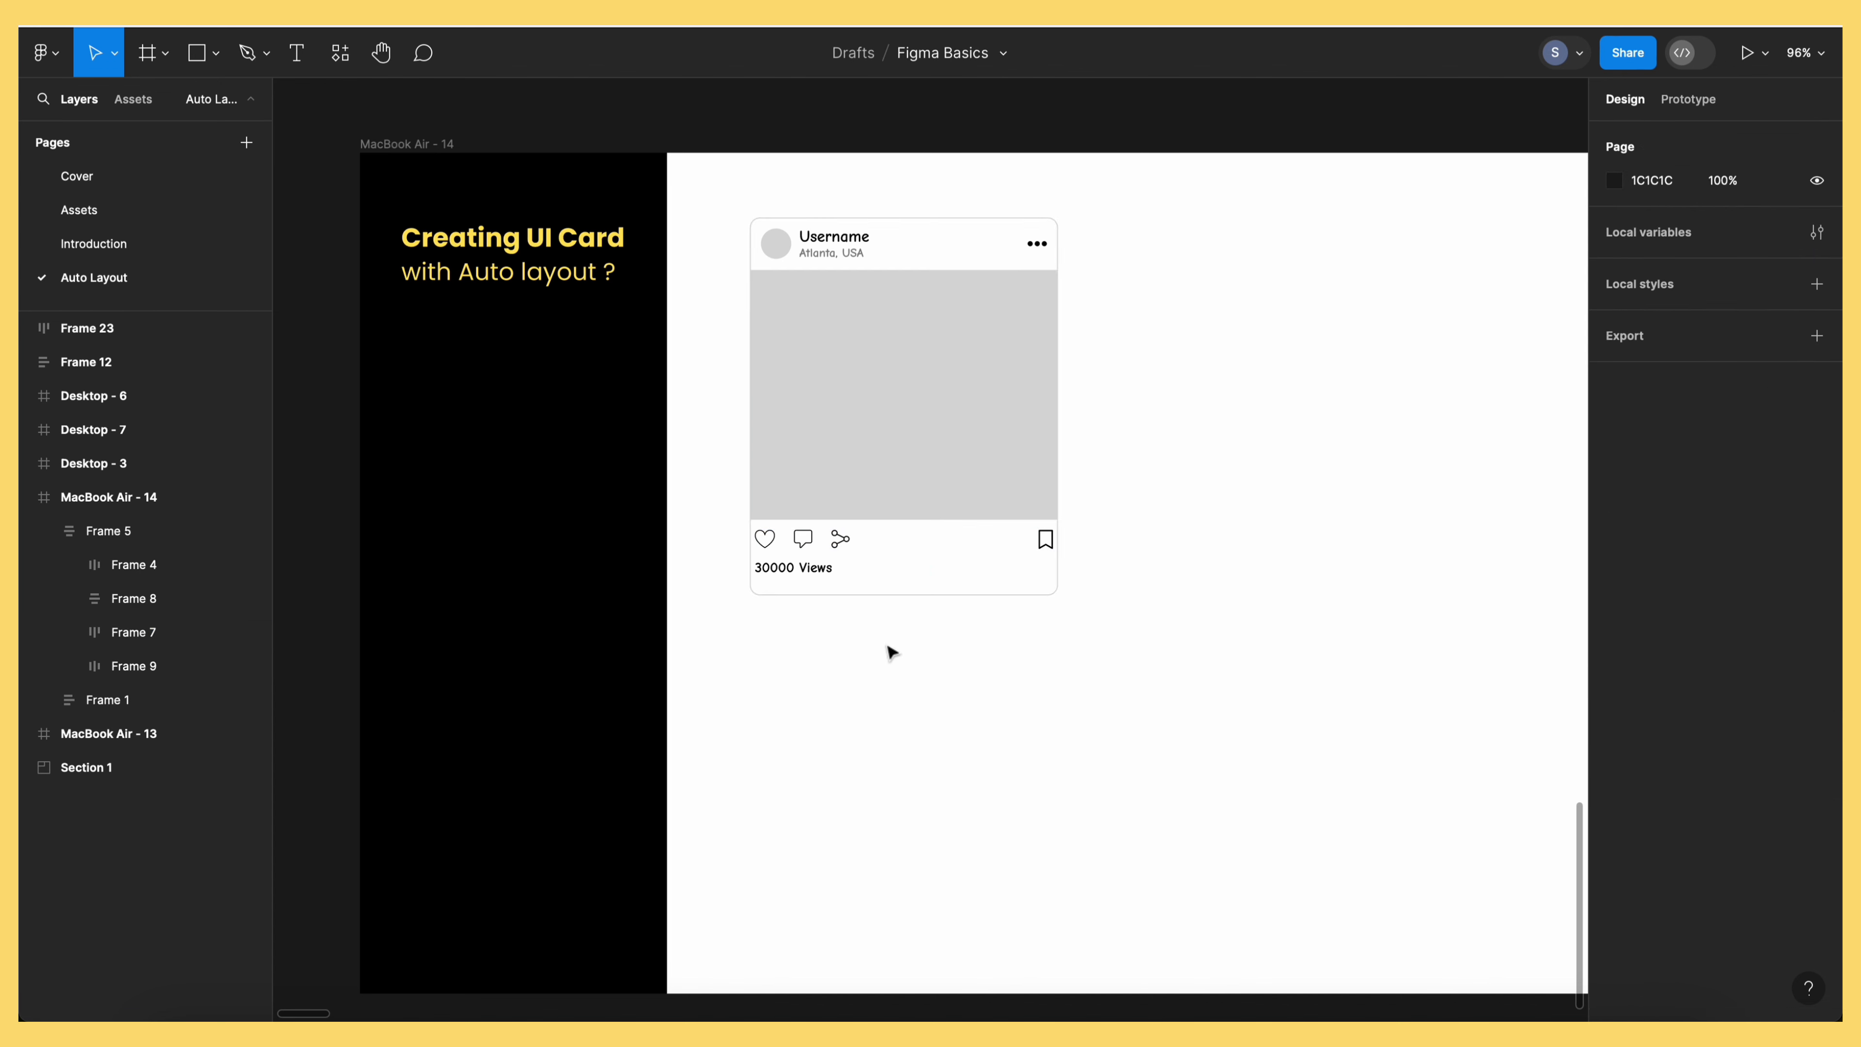
{"action": "left_click", "coordinate": [944, 307]}
{"action": "left_click", "coordinate": [864, 224]}
{"action": "left_click", "coordinate": [1094, 353]}
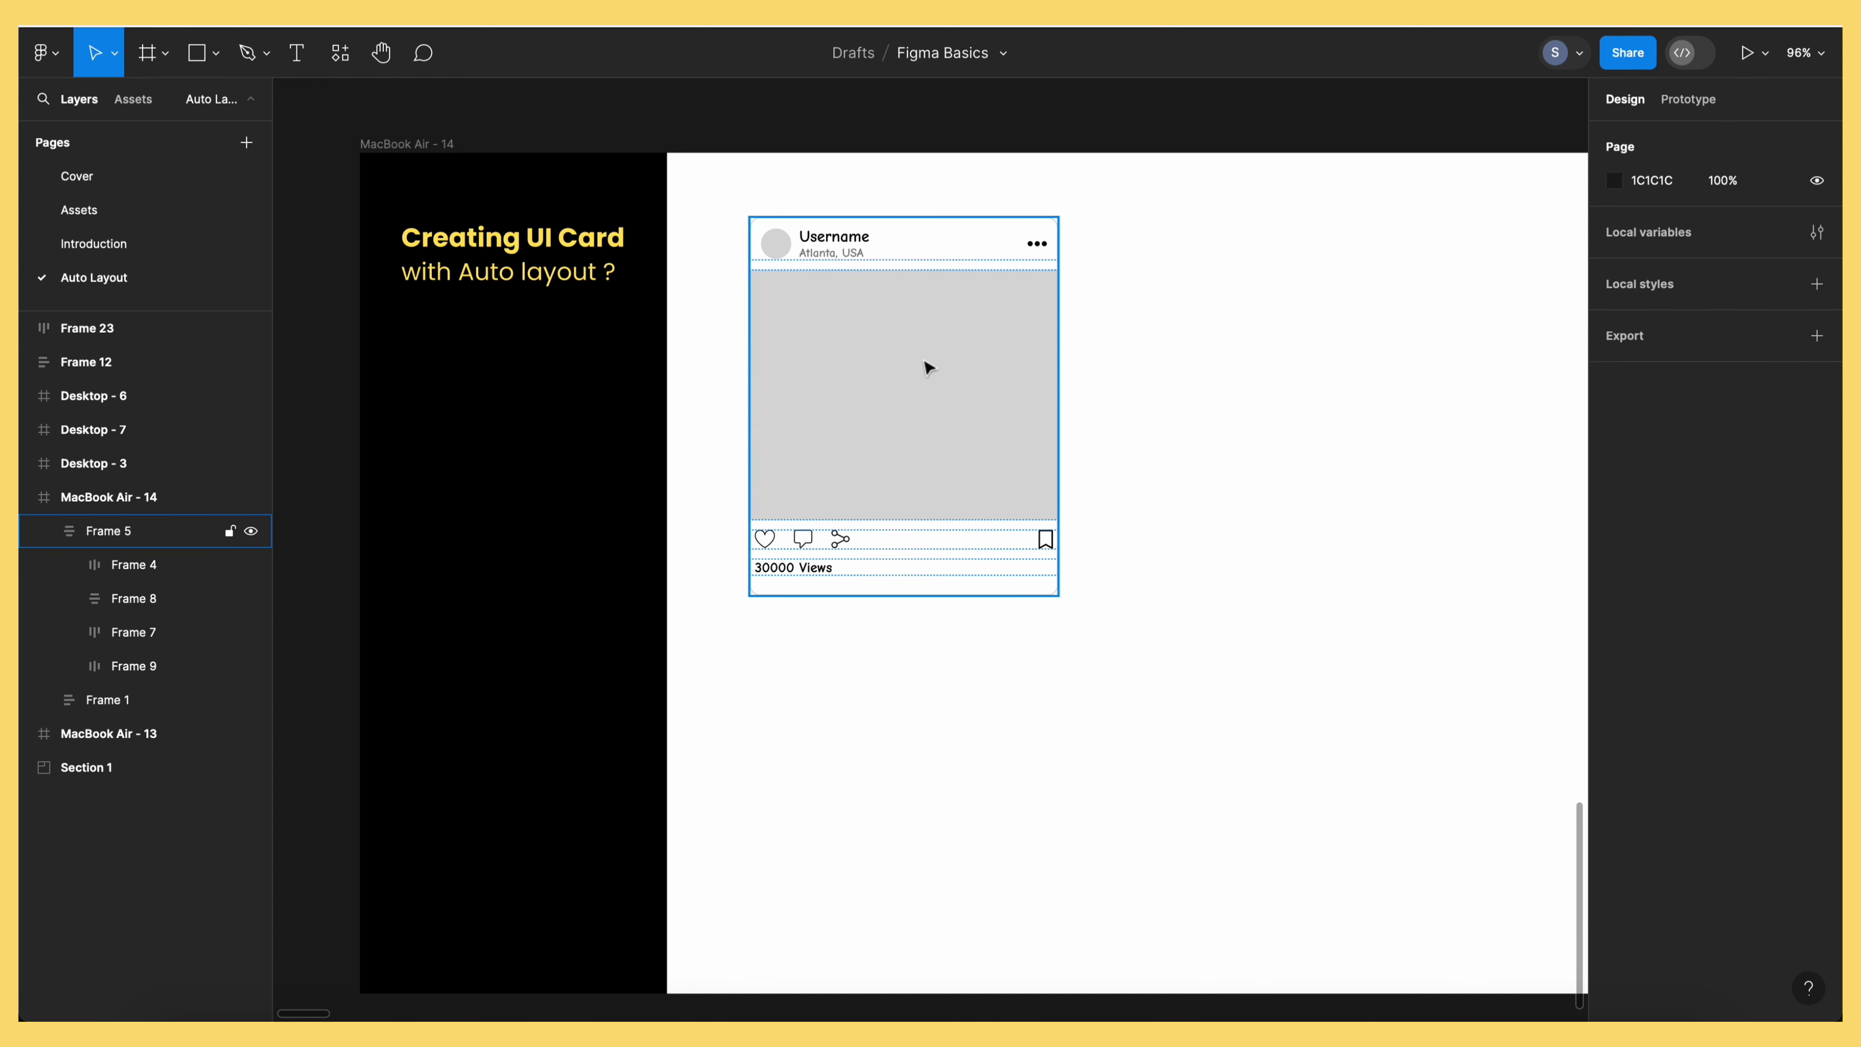
Draw a 30×30 circle to the right of the post card
{"action": "left_click", "coordinate": [236, 60]}
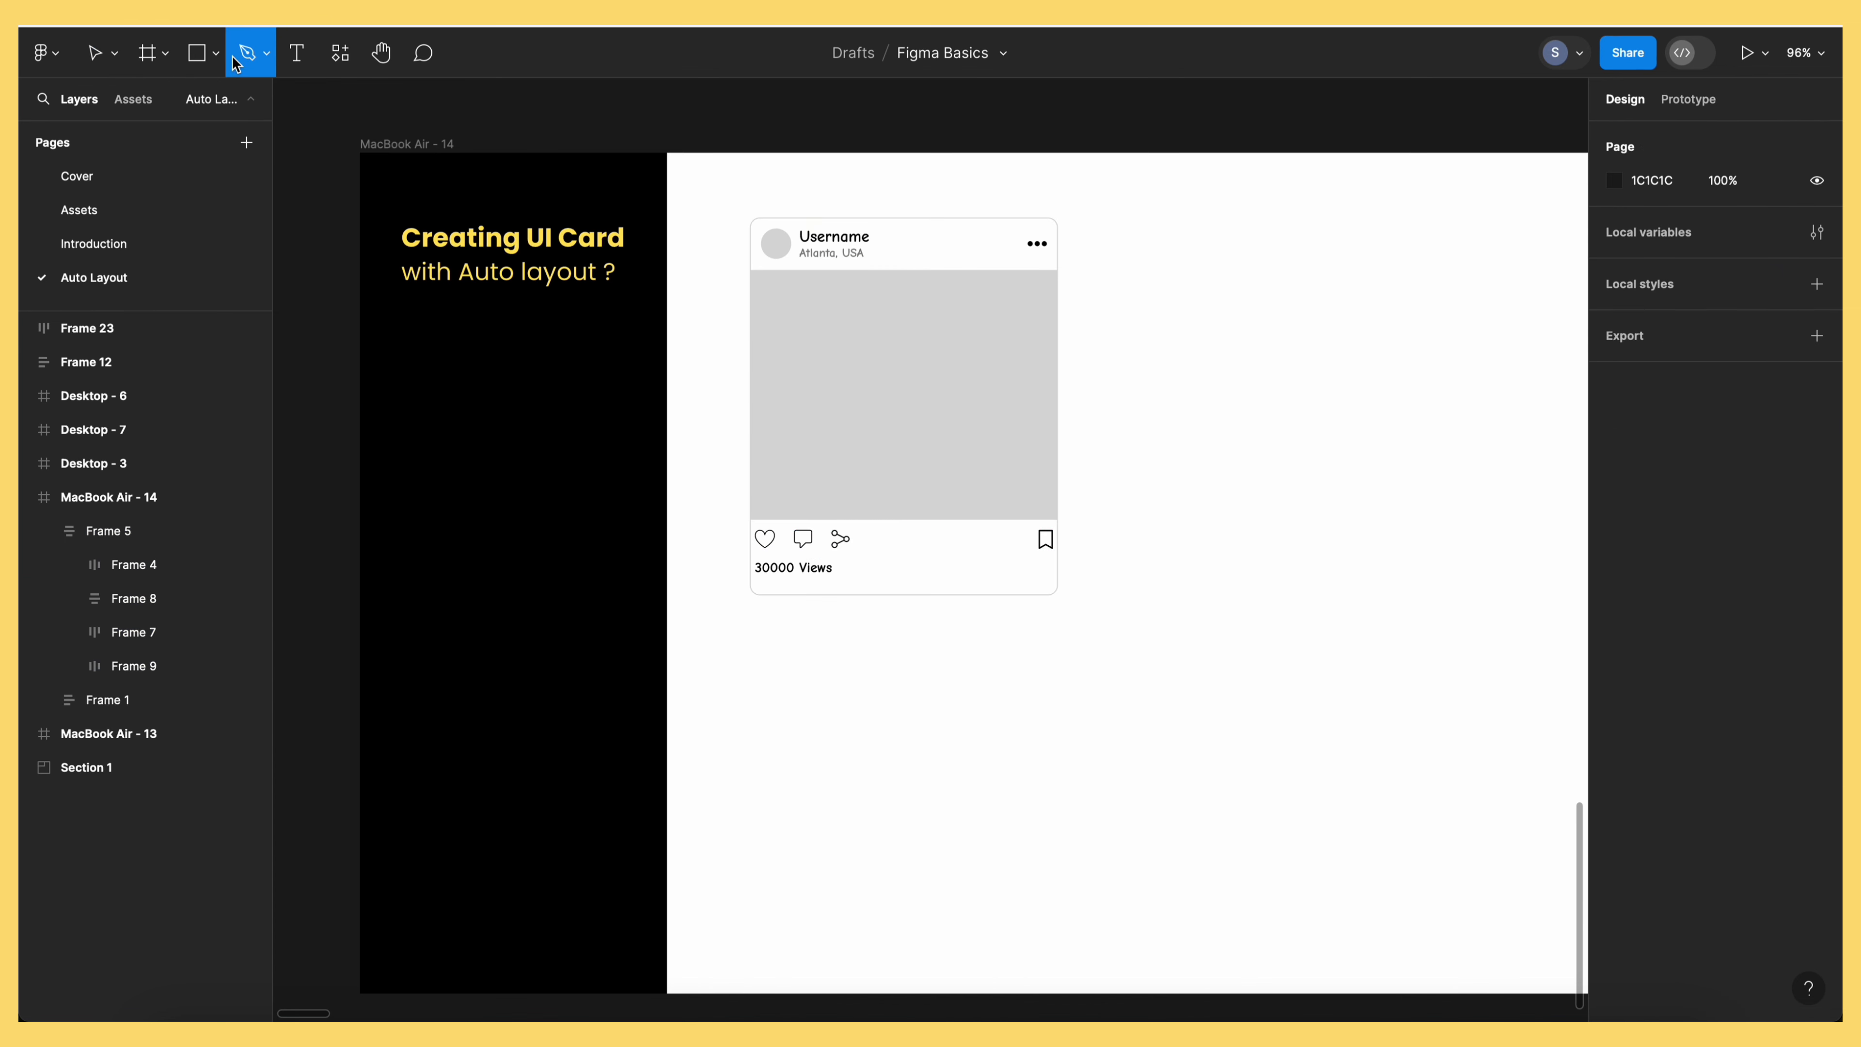
{"action": "left_click", "coordinate": [215, 53]}
{"action": "left_click", "coordinate": [146, 176]}
{"action": "left_click", "coordinate": [1242, 293]}
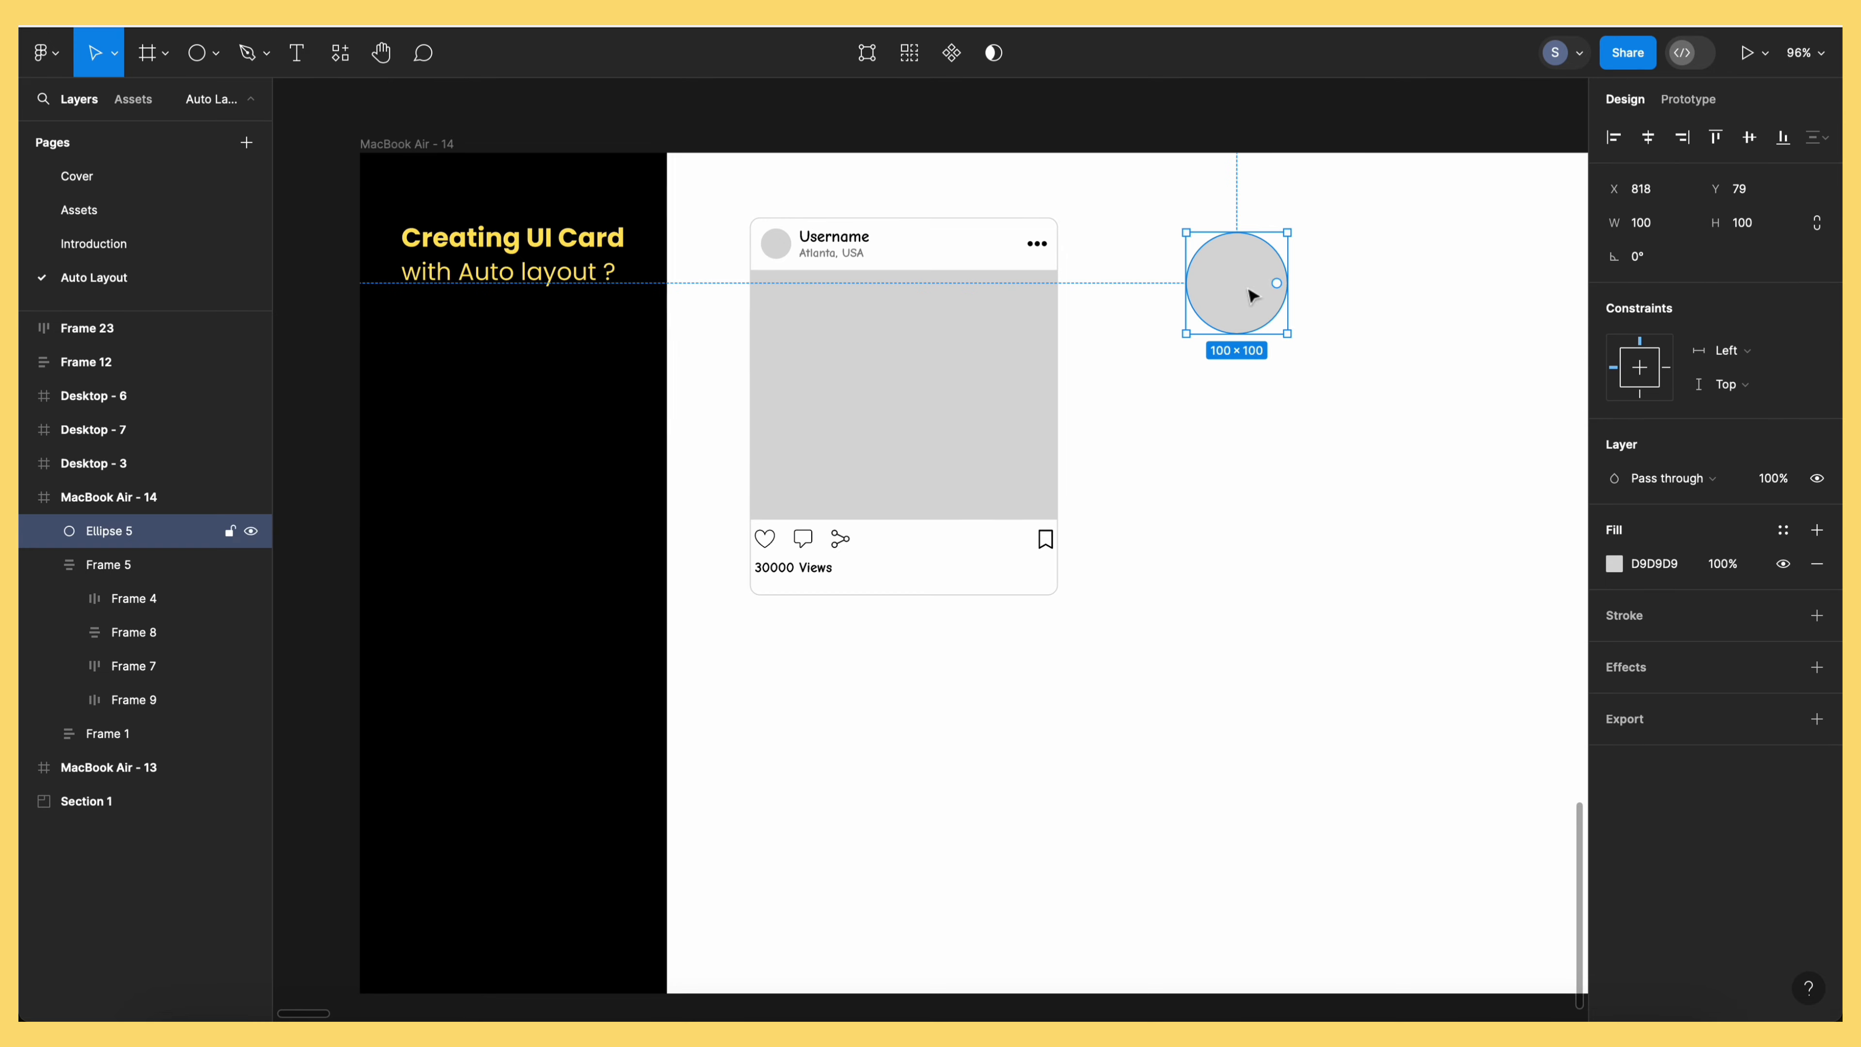
{"action": "left_click", "coordinate": [1658, 233]}
{"action": "type", "text": "30"}
{"action": "key", "text": "Tab"}
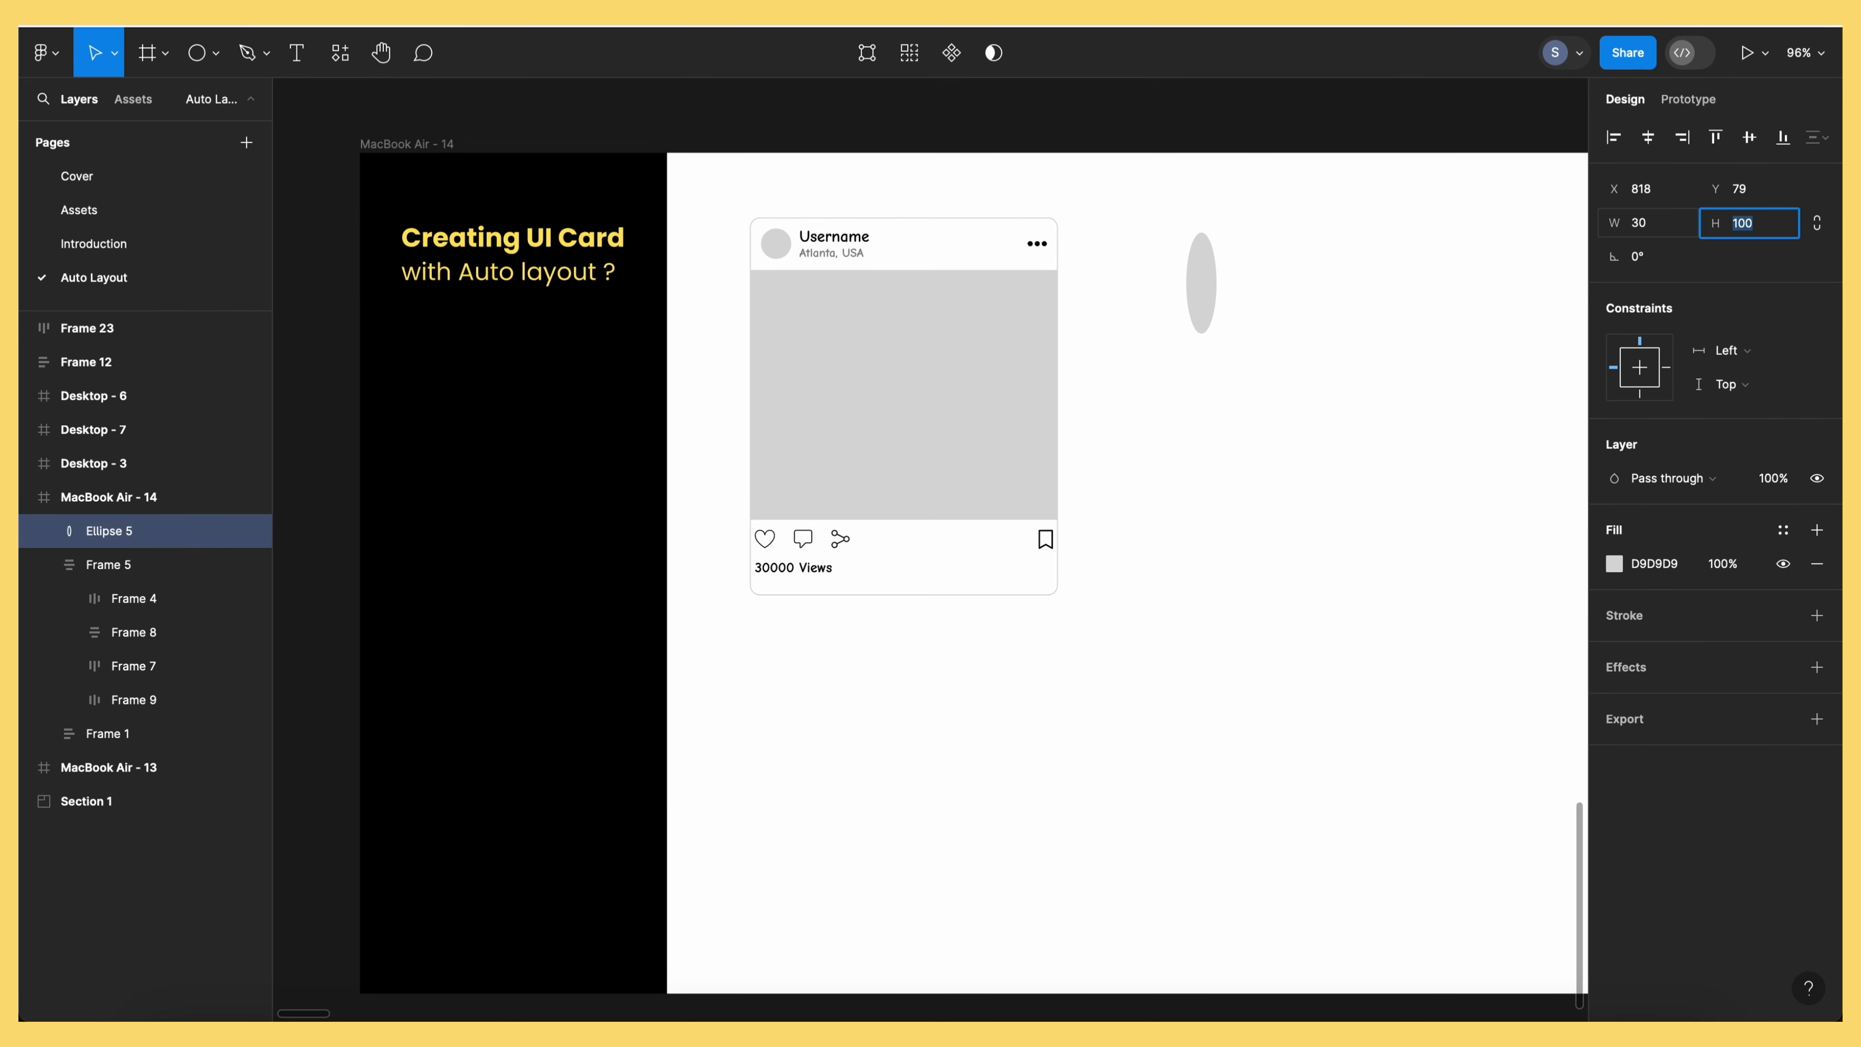
{"action": "key", "text": "Return"}
Nudge the post card left and position the circle at X 814, Y 93
{"action": "left_click", "coordinate": [1317, 349]}
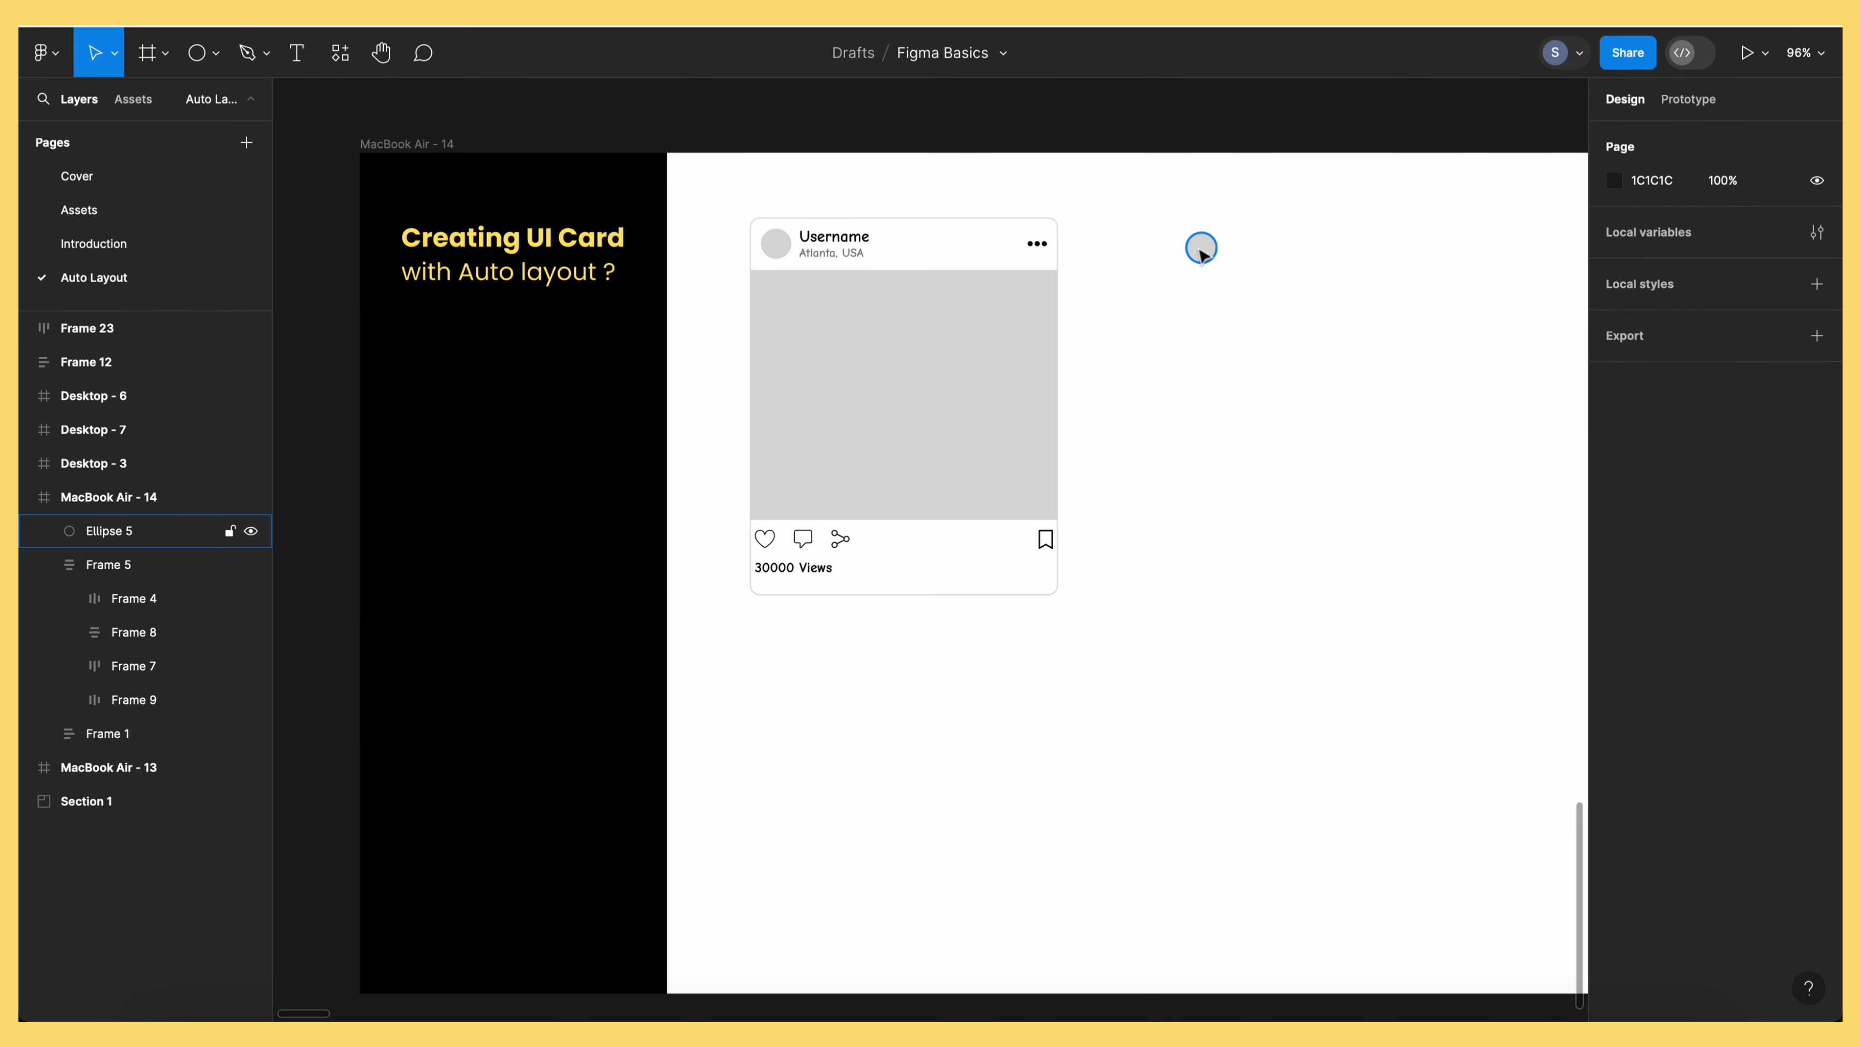
{"action": "left_click_drag", "start_coordinate": [1200, 252], "coordinate": [1173, 266]}
{"action": "left_click_drag", "start_coordinate": [983, 335], "coordinate": [977, 335]}
{"action": "left_click", "coordinate": [1128, 315]}
{"action": "left_click_drag", "start_coordinate": [1174, 264], "coordinate": [1197, 262]}
Fill the circle with a portrait photo from the Unsplash plugin
{"action": "left_click", "coordinate": [341, 54]}
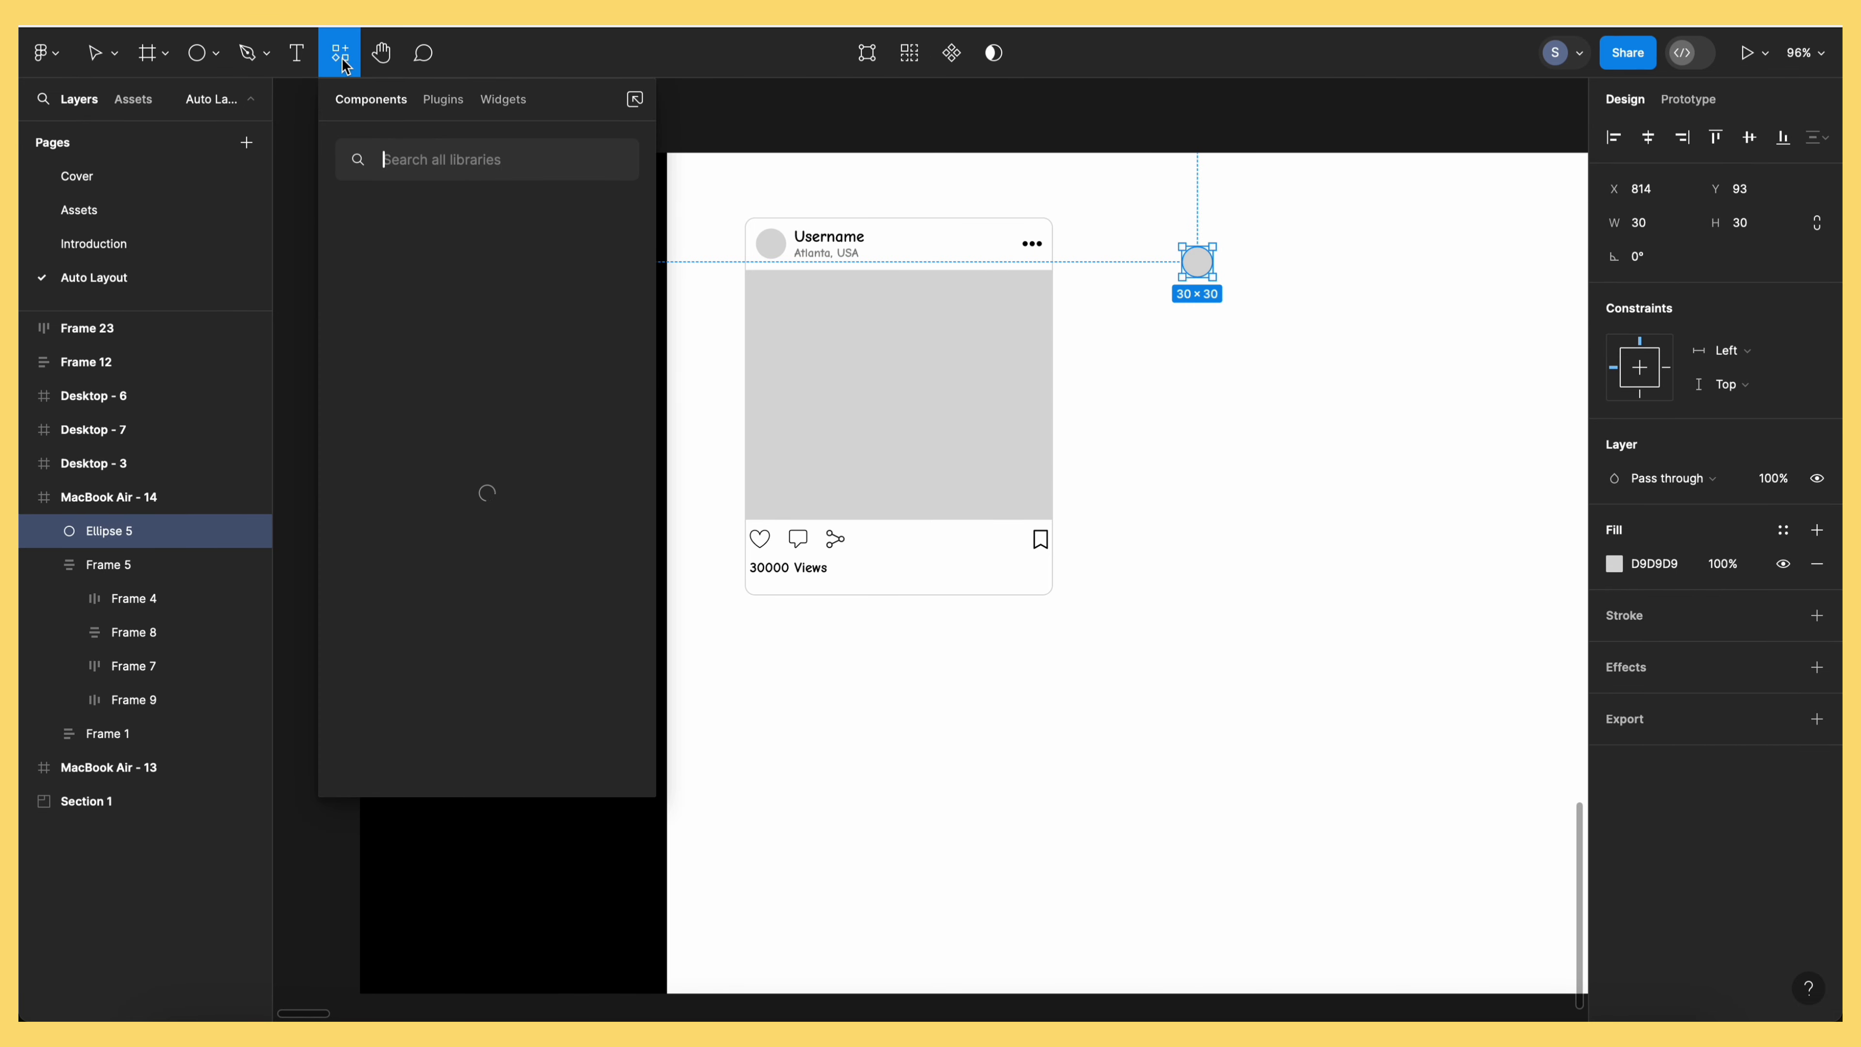
{"action": "left_click", "coordinate": [443, 99]}
{"action": "key", "text": "Escape"}
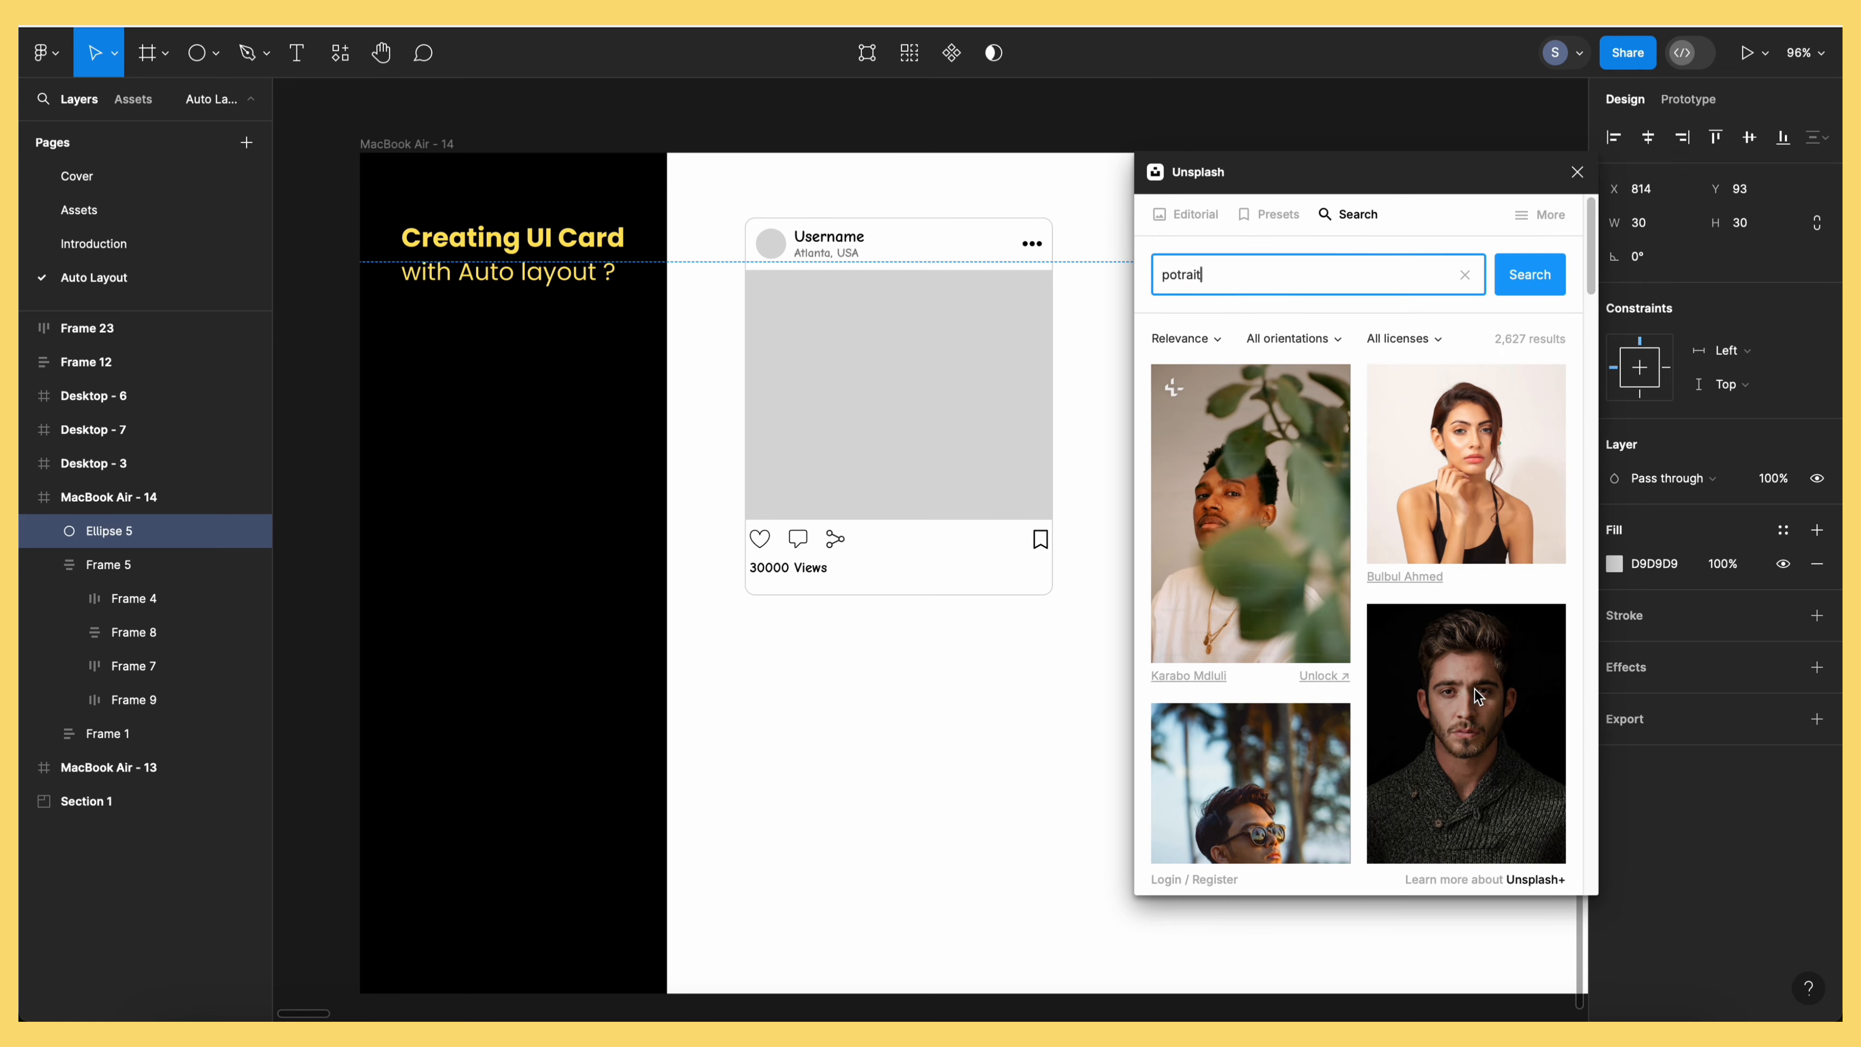
{"action": "left_click", "coordinate": [1475, 724]}
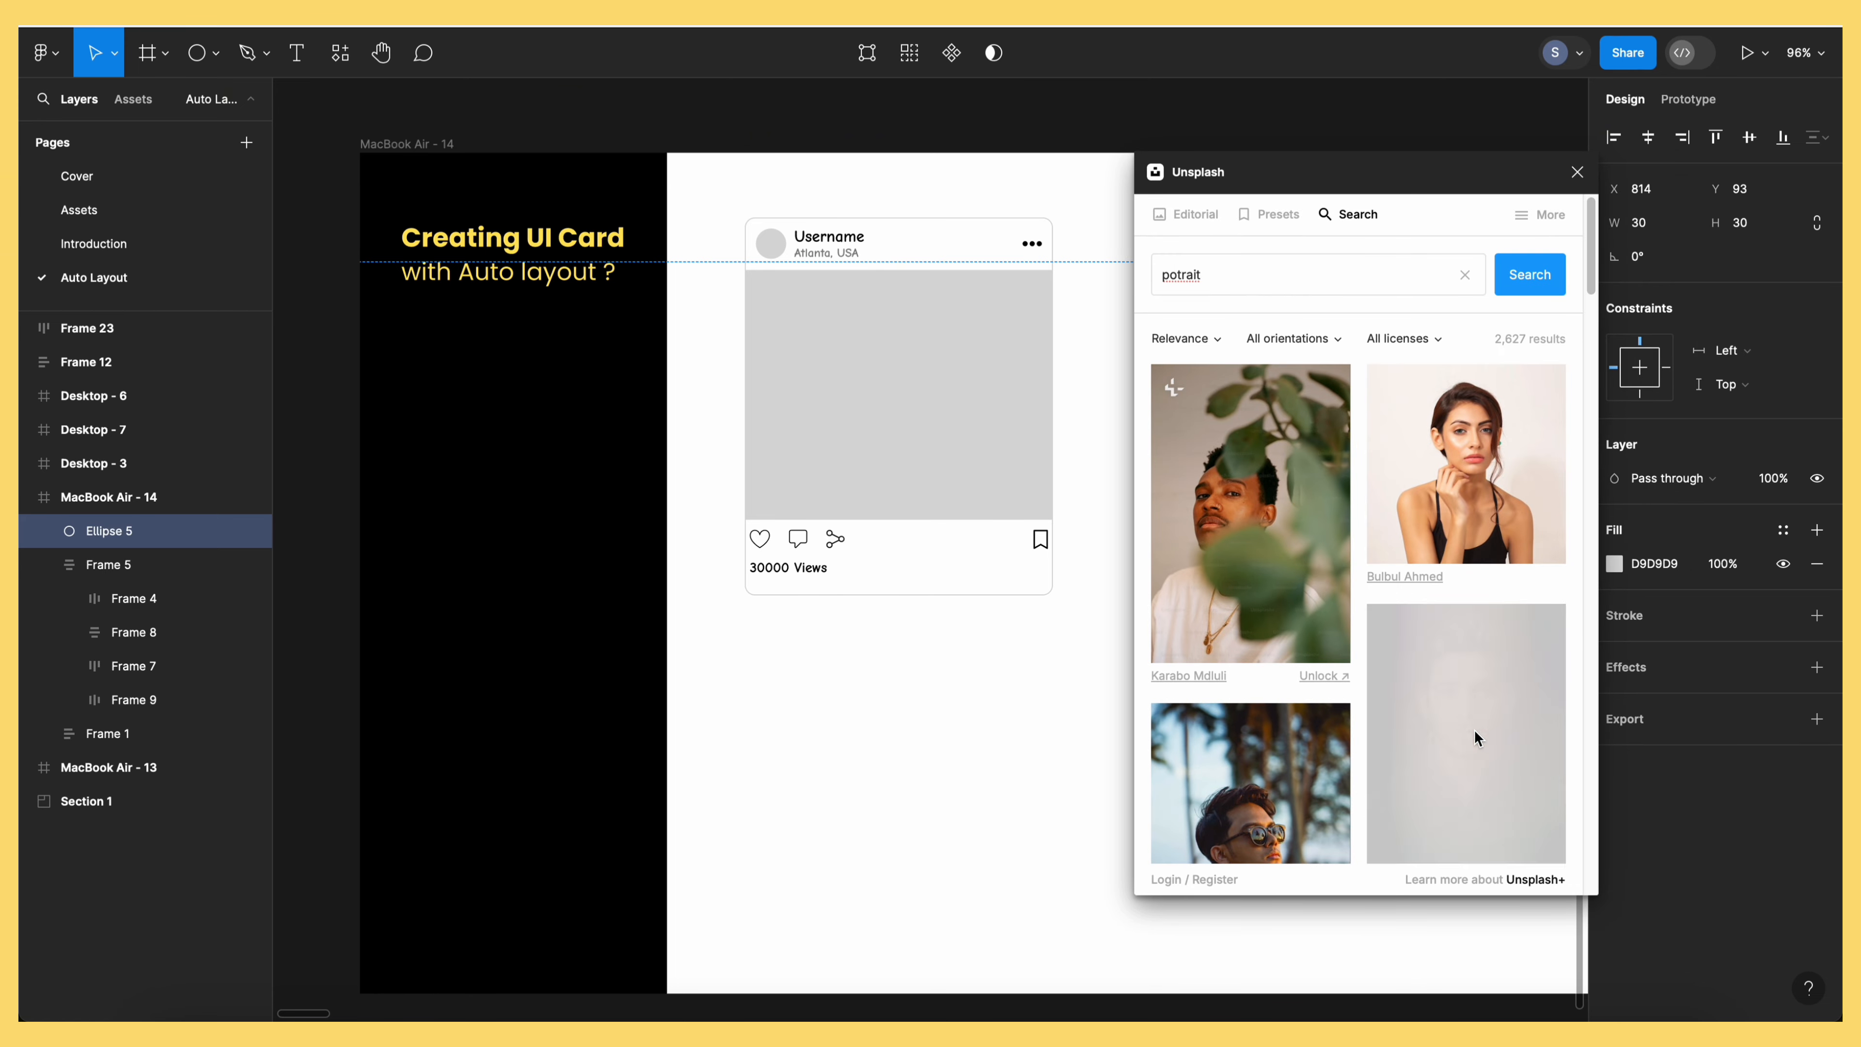
{"action": "left_click", "coordinate": [1576, 172]}
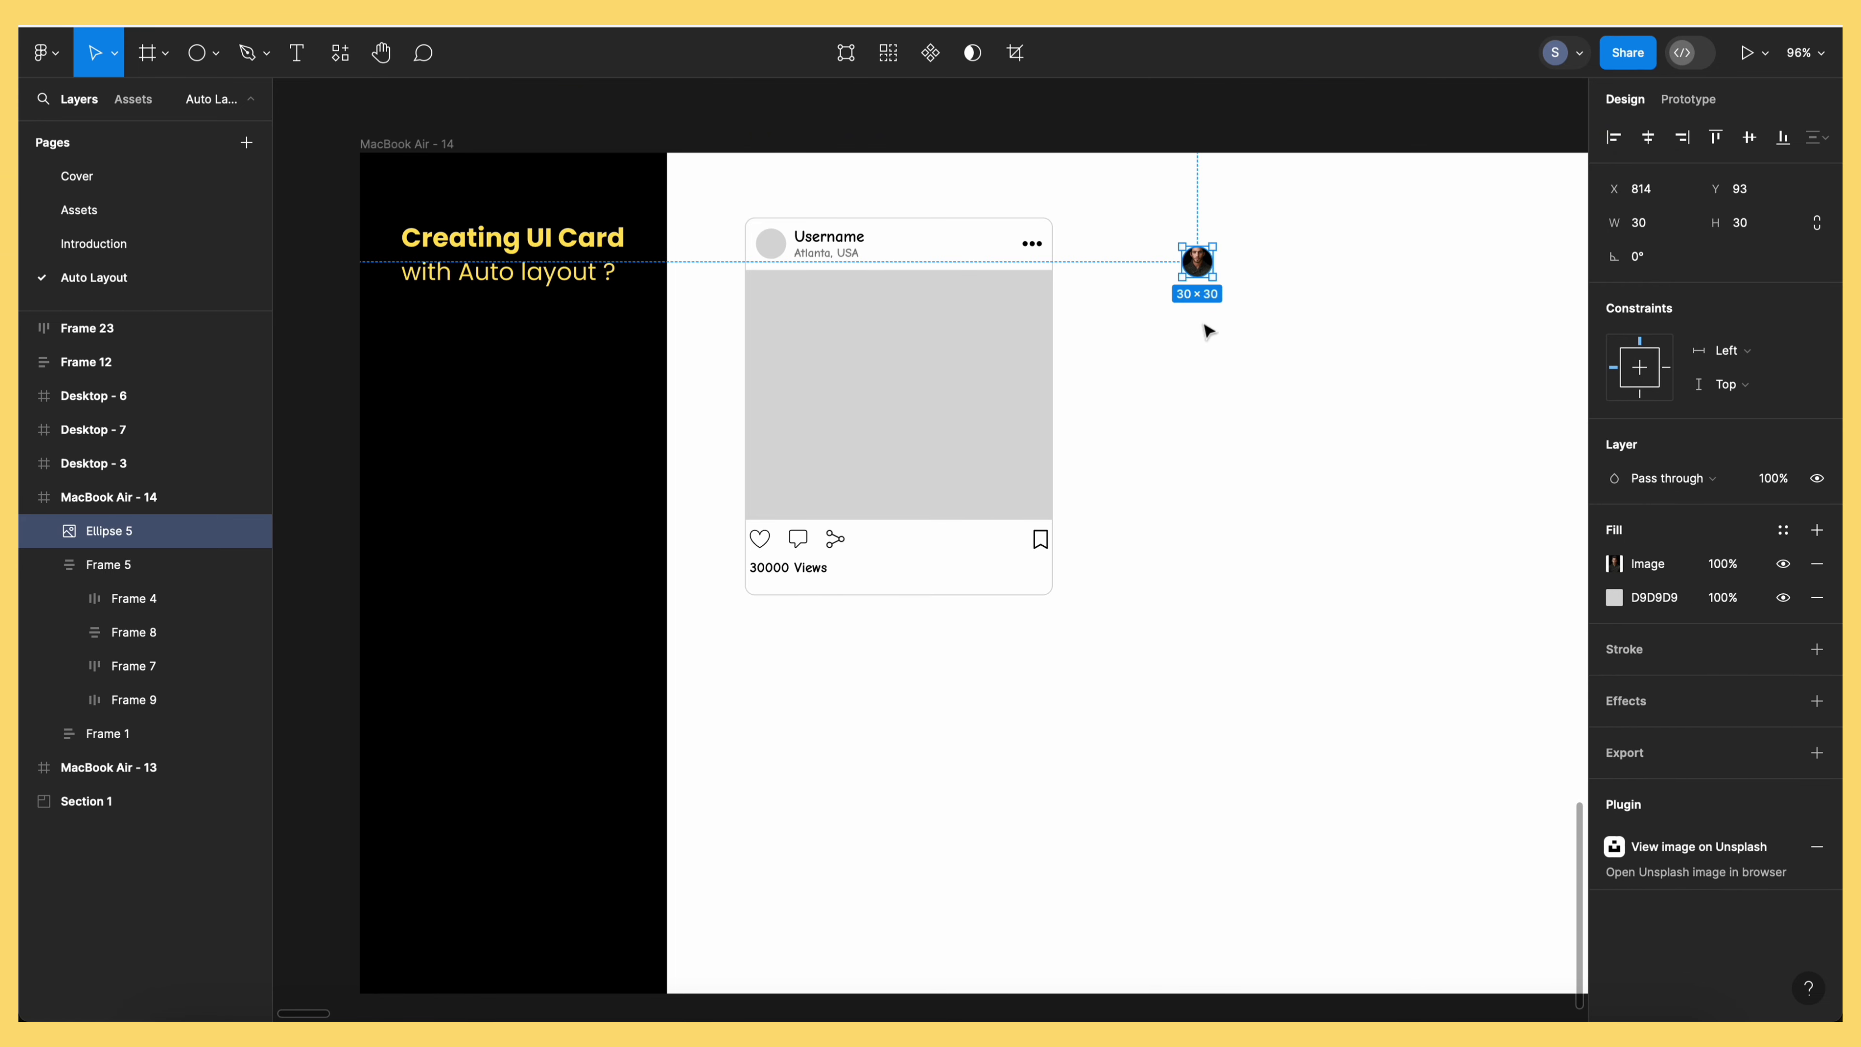
Add a name text layer in Poppins size 16 right beside the avatar
{"action": "left_click", "coordinate": [296, 51]}
{"action": "left_click", "coordinate": [1265, 272]}
{"action": "type", "text": "Robert Bos"}
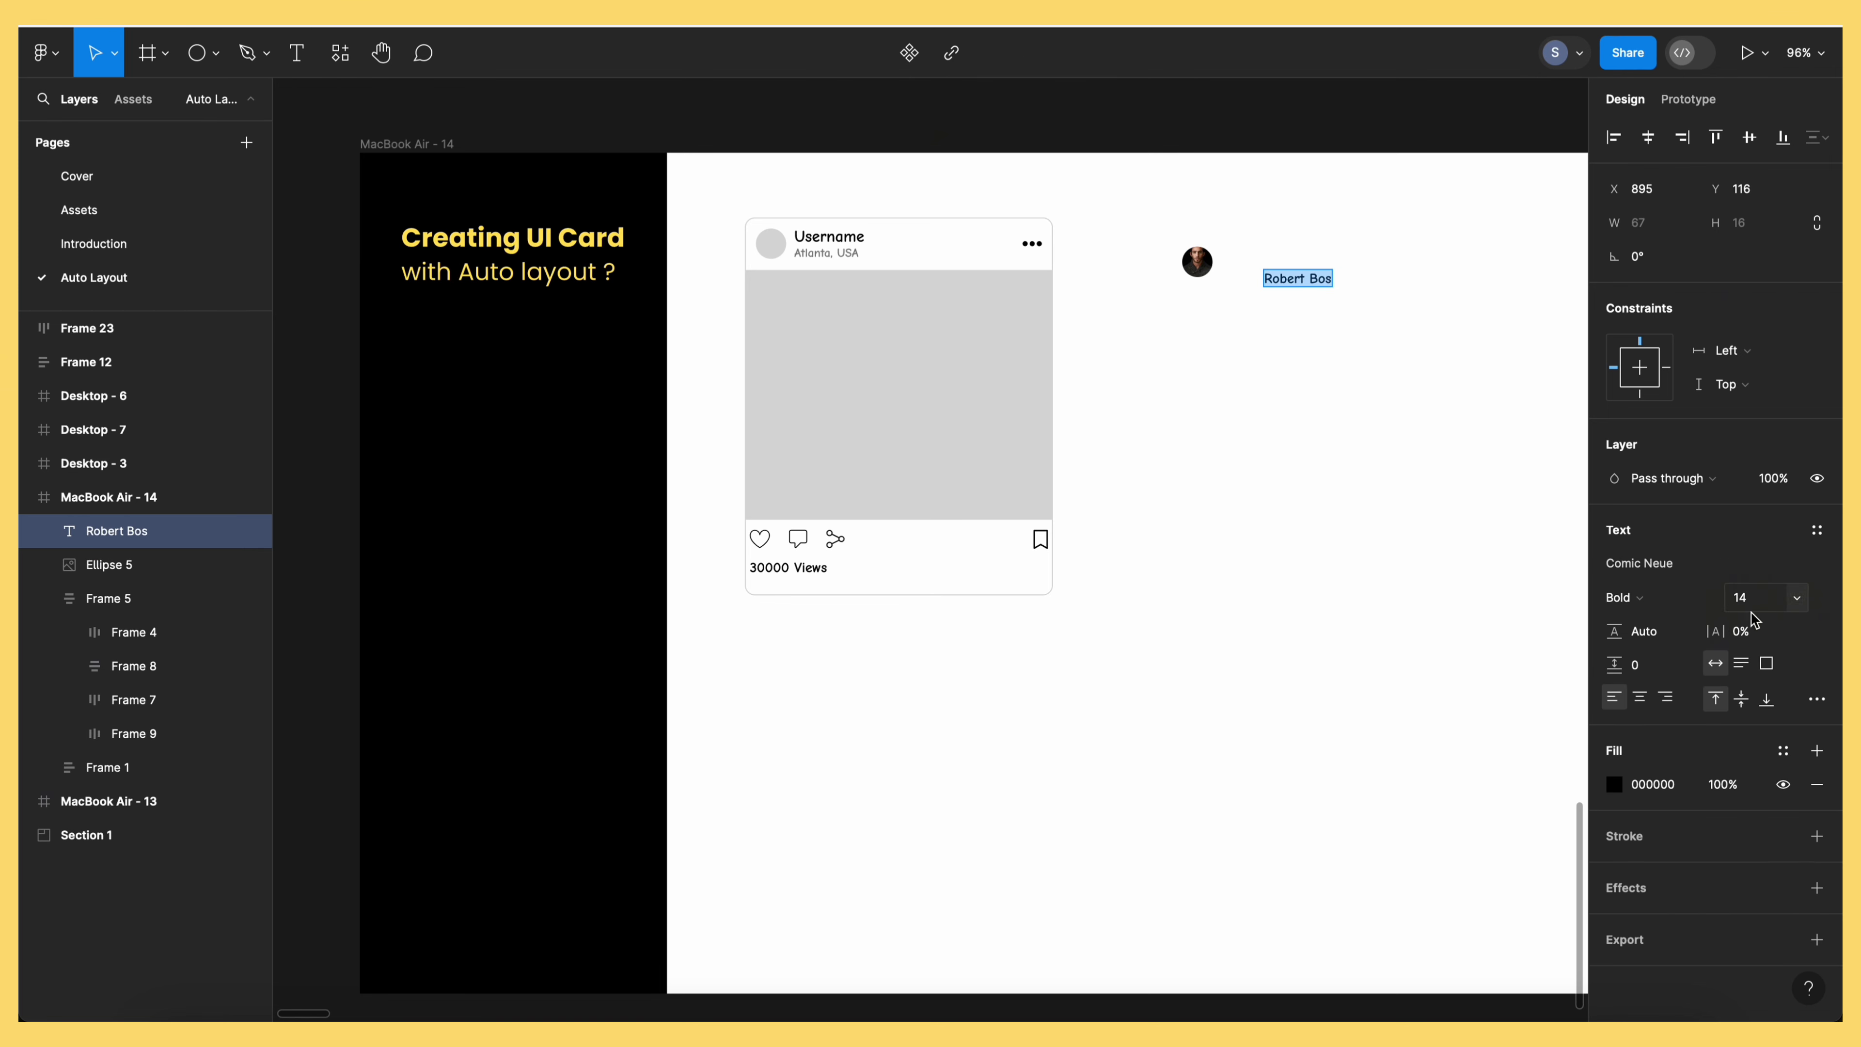
{"action": "left_click", "coordinate": [1796, 597]}
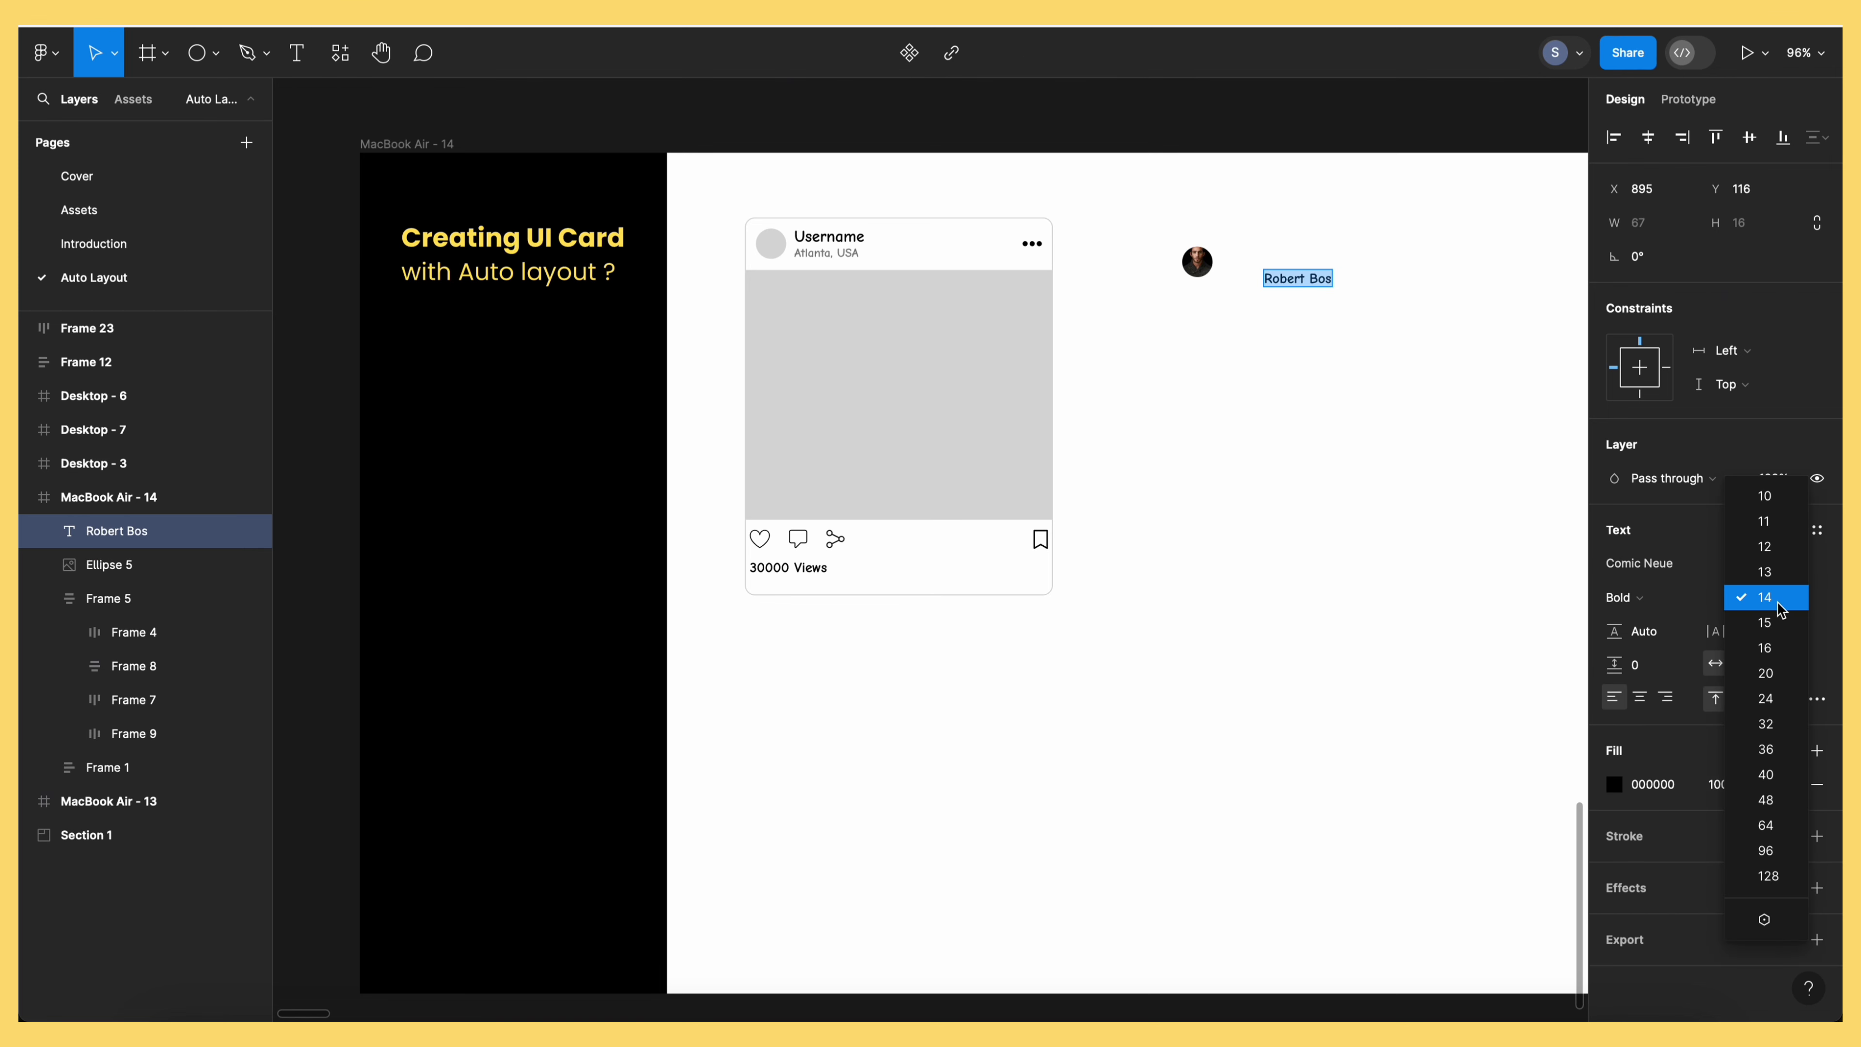
{"action": "left_click", "coordinate": [1765, 649]}
{"action": "left_click", "coordinate": [1796, 598]}
{"action": "left_click", "coordinate": [1644, 565]}
{"action": "type", "text": "pop"}
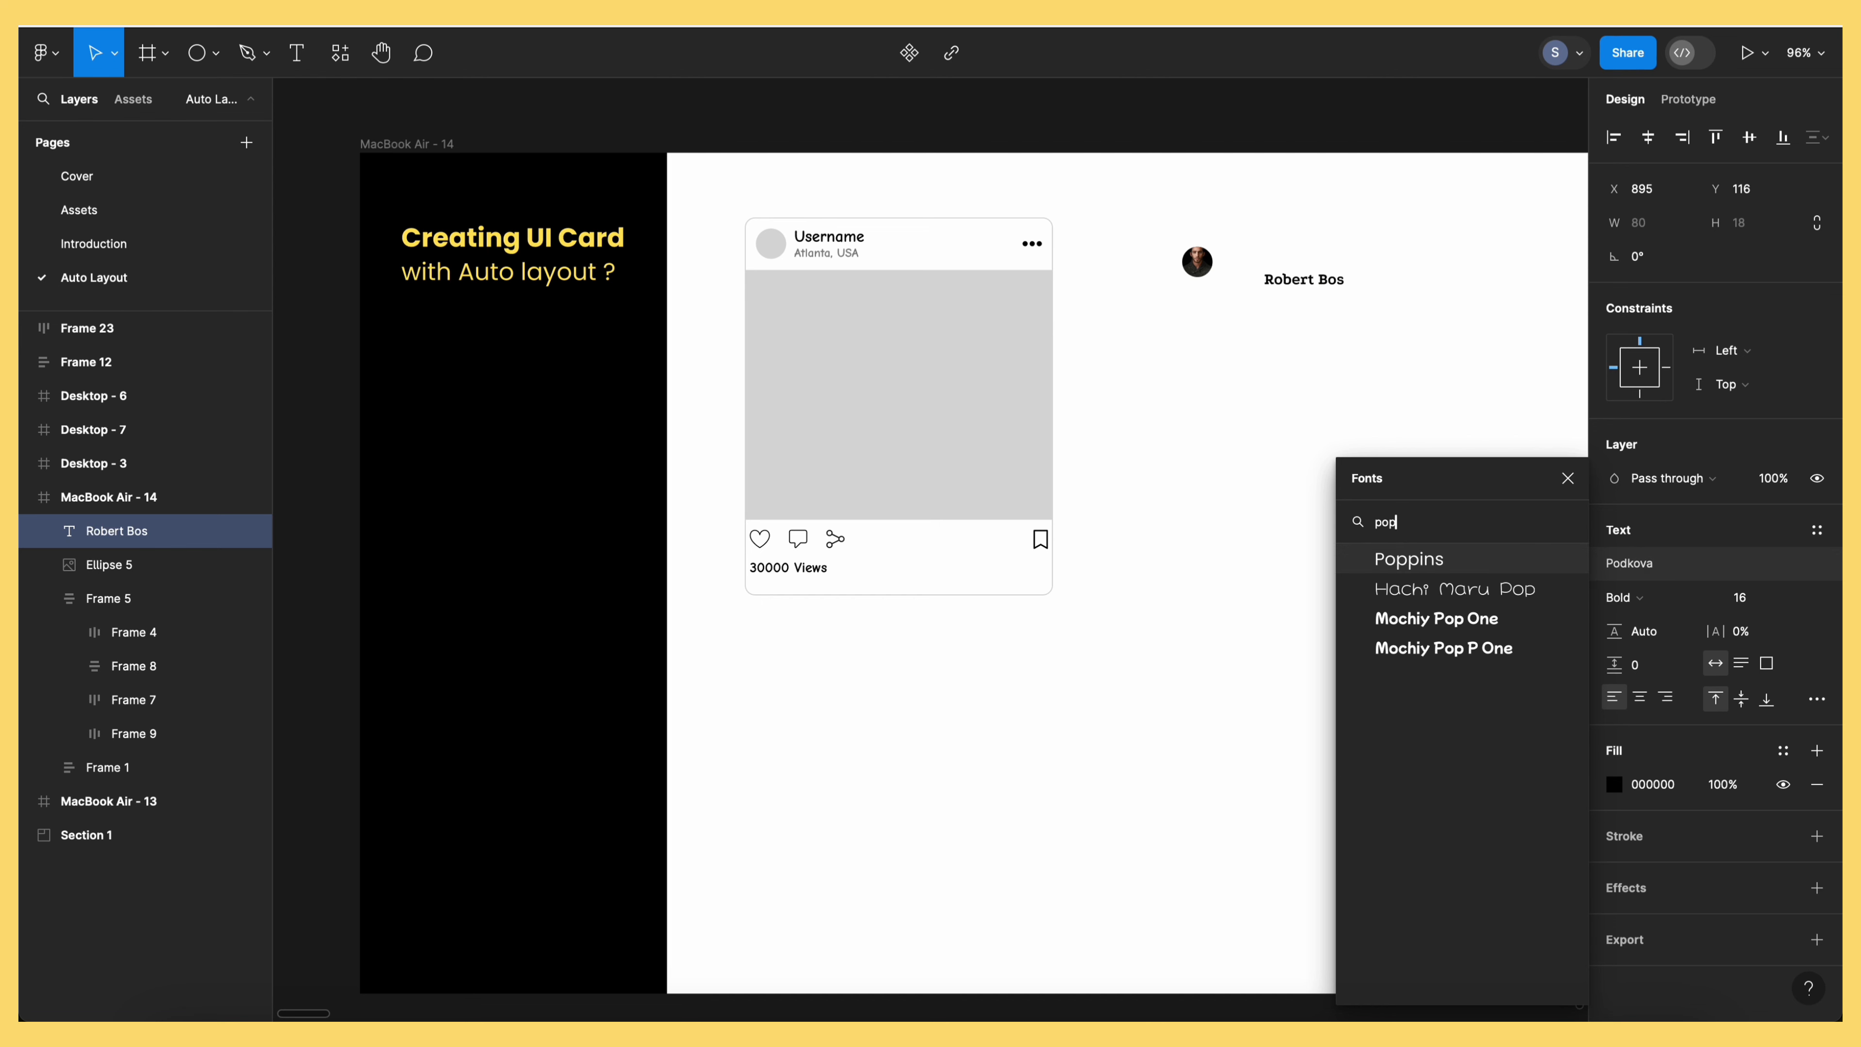
{"action": "key", "text": "Return"}
{"action": "key", "text": "Escape"}
{"action": "left_click_drag", "start_coordinate": [1323, 290], "coordinate": [1279, 299]}
Add 'Atlanta, USA' location text at size 12, Regular, 50% opacity, under the name
{"action": "double_click", "coordinate": [1278, 299]}
{"action": "type", "text": "A"}
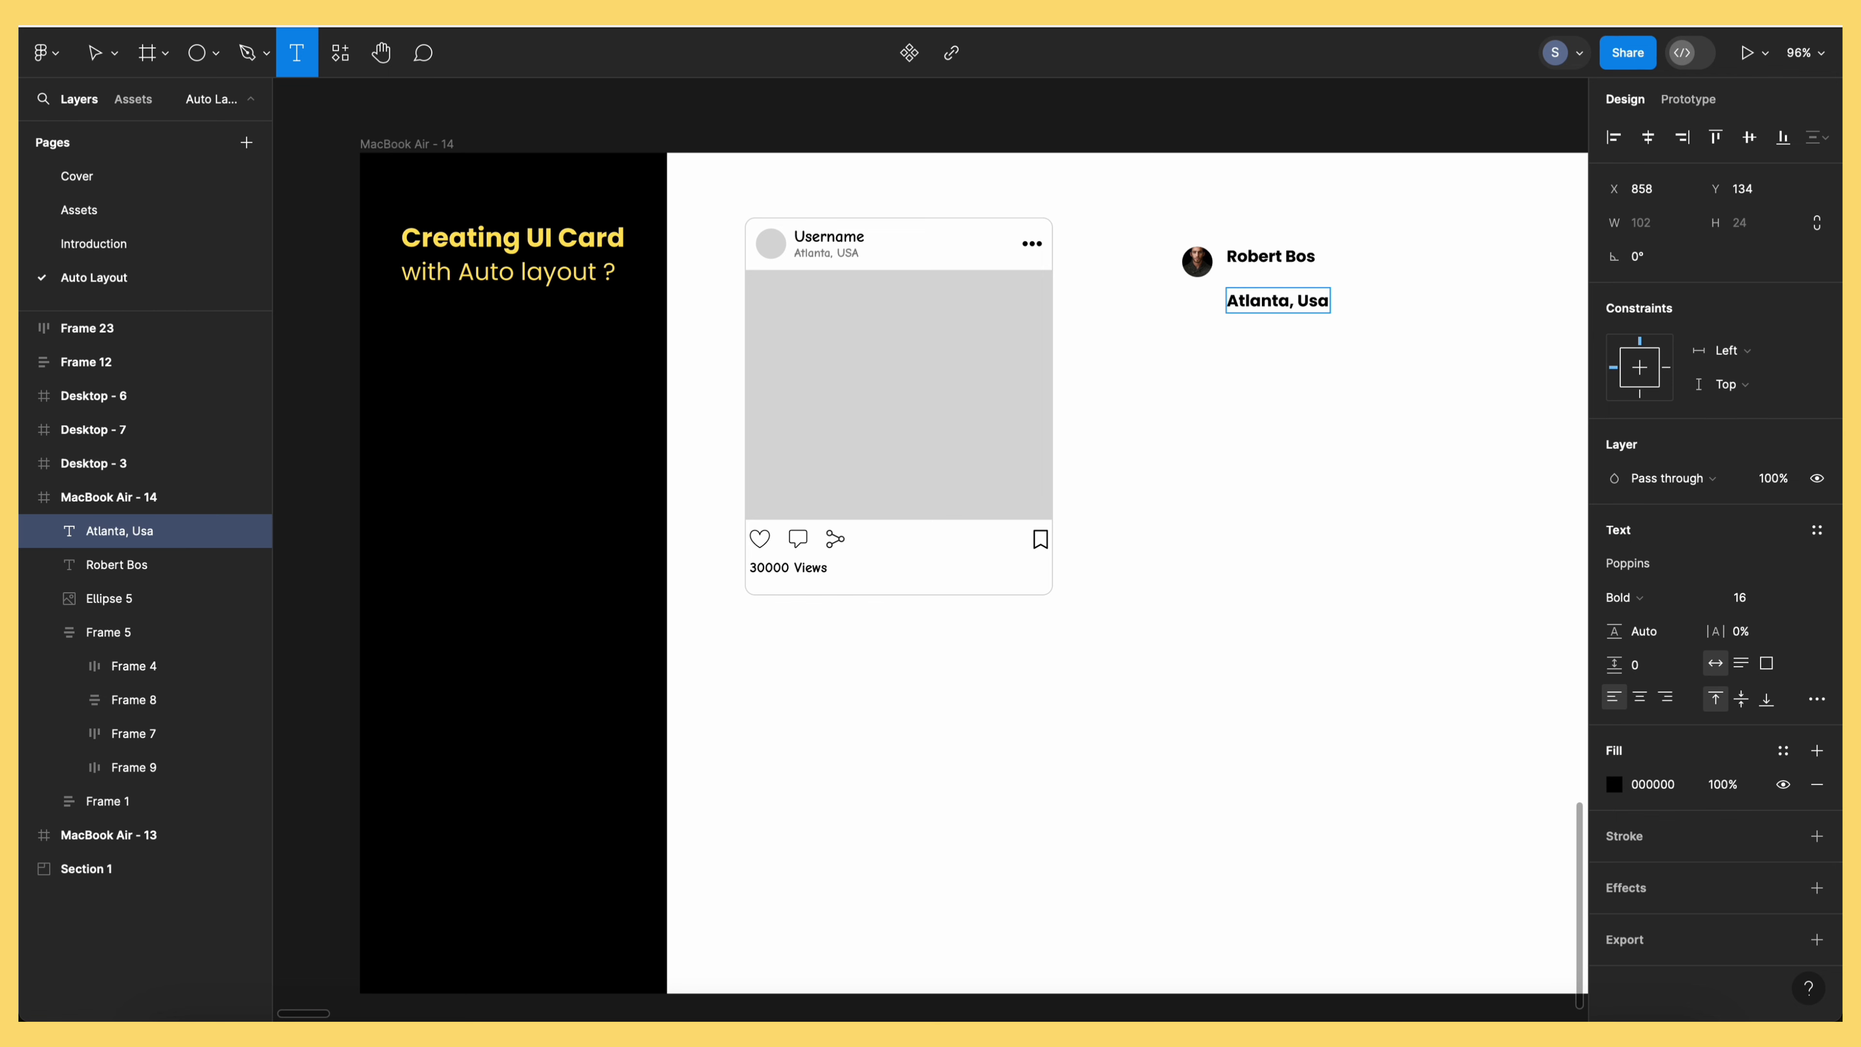
{"action": "type", "text": "tlanta, USA"}
{"action": "key", "text": "super+a"}
{"action": "left_click", "coordinate": [1803, 605]}
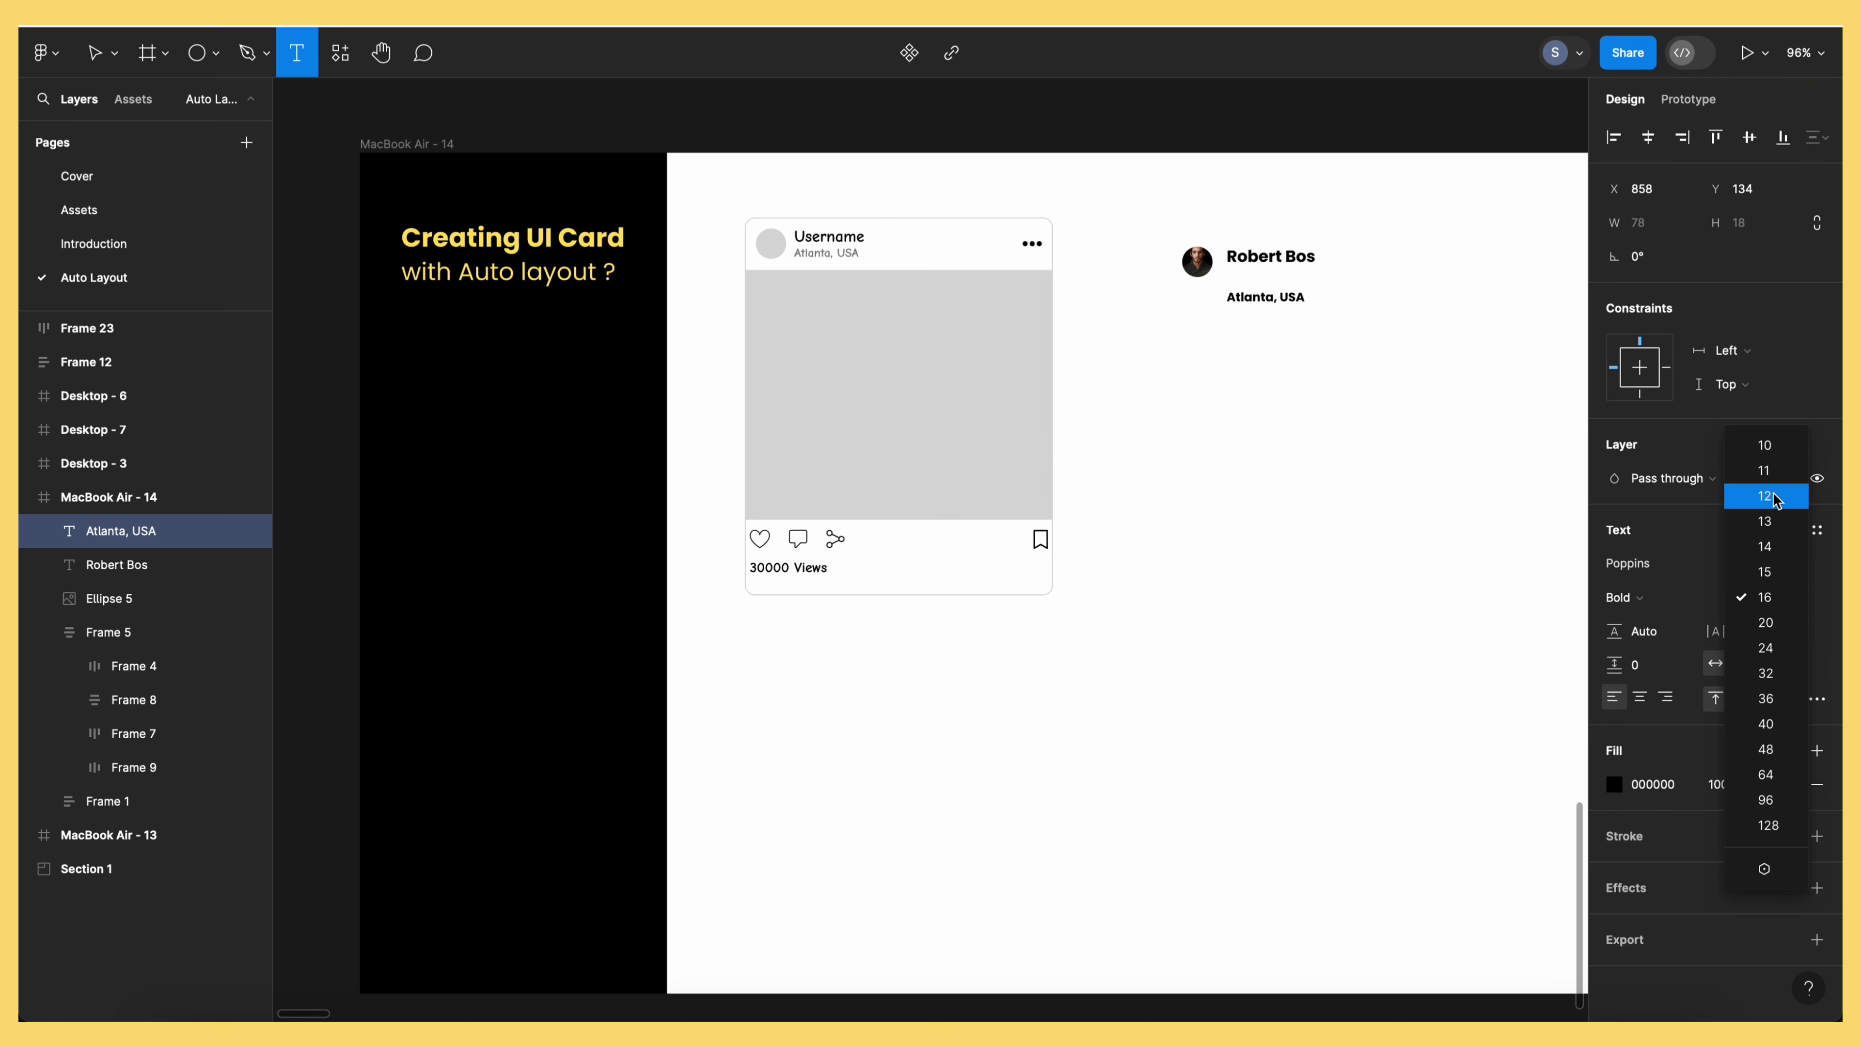
{"action": "left_click", "coordinate": [1773, 497]}
{"action": "left_click", "coordinate": [1626, 596]}
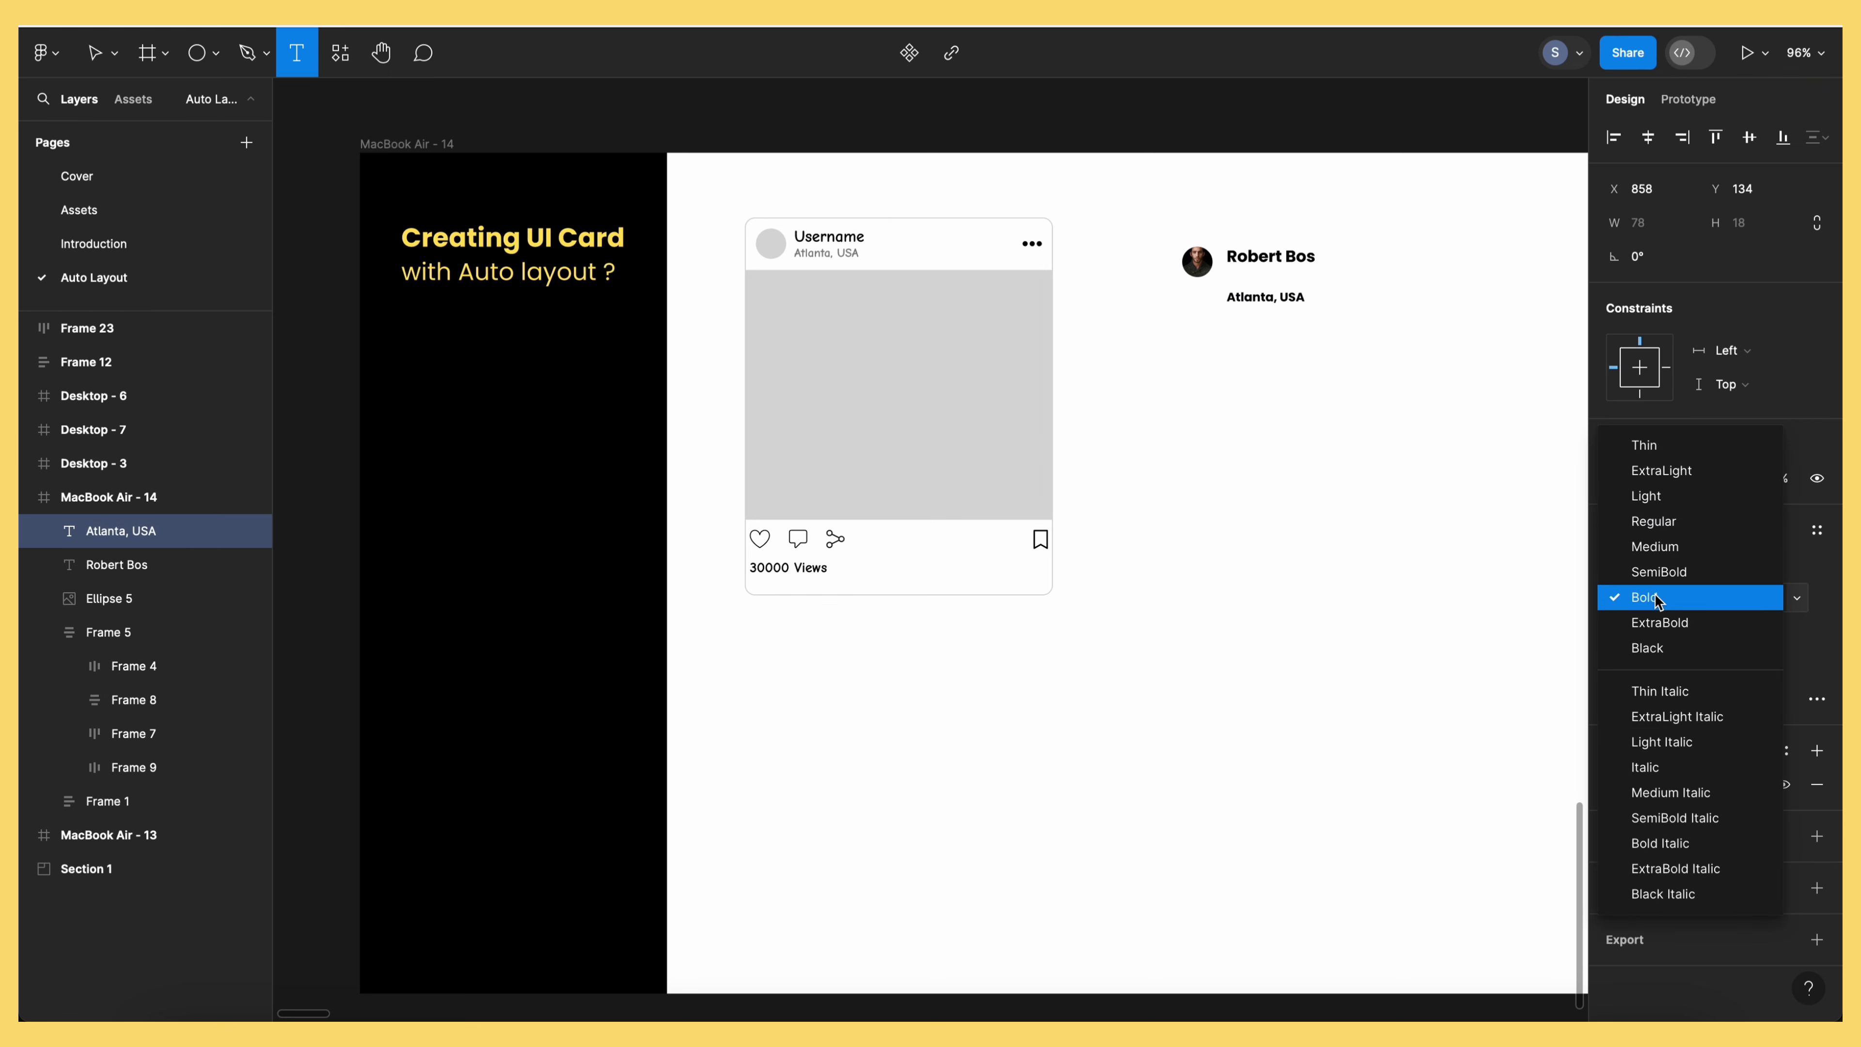
{"action": "left_click", "coordinate": [1700, 519]}
{"action": "left_click", "coordinate": [1769, 481]}
{"action": "type", "text": "50"}
{"action": "key", "text": "Return"}
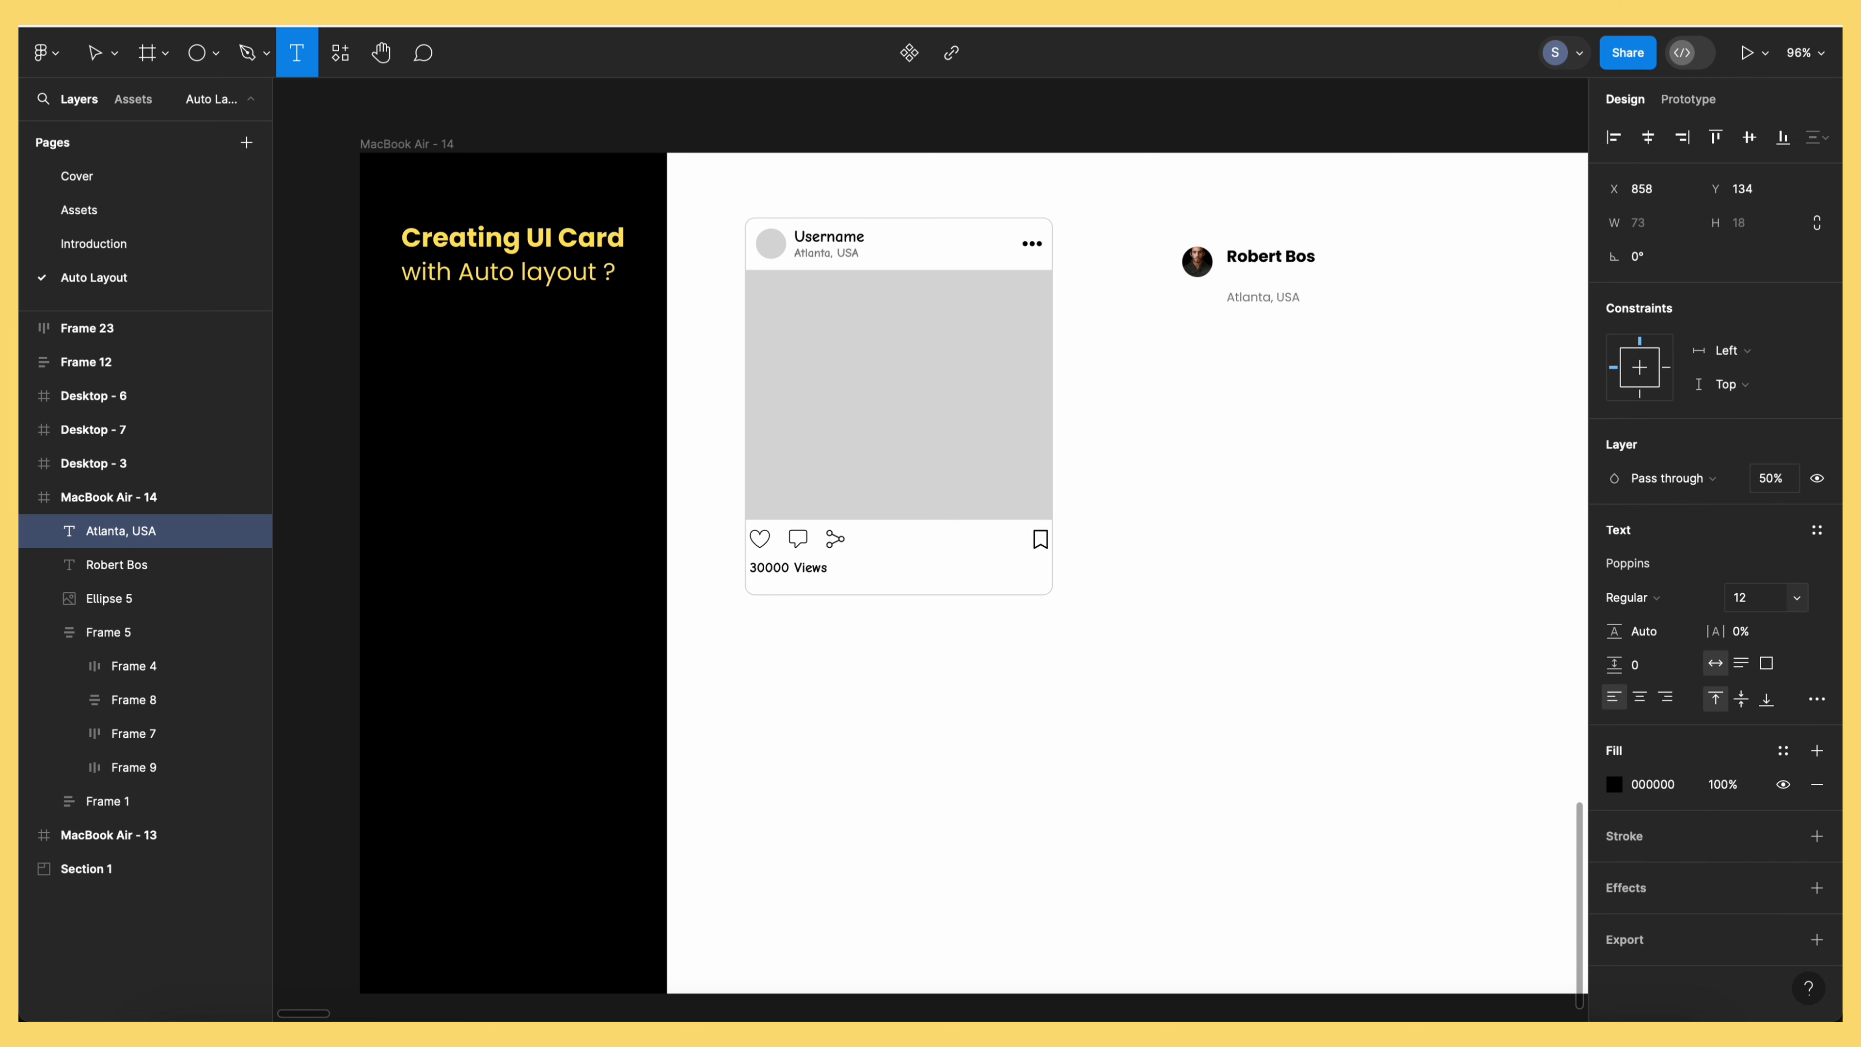
{"action": "key", "text": "Escape"}
{"action": "key", "text": "Escape"}
{"action": "left_click_drag", "start_coordinate": [1275, 299], "coordinate": [1274, 279]}
Stack the name and location texts in a vertical auto-layout block
{"action": "left_click_drag", "start_coordinate": [1217, 199], "coordinate": [1247, 270]}
{"action": "left_click", "coordinate": [1817, 341]}
{"action": "left_click", "coordinate": [1242, 352]}
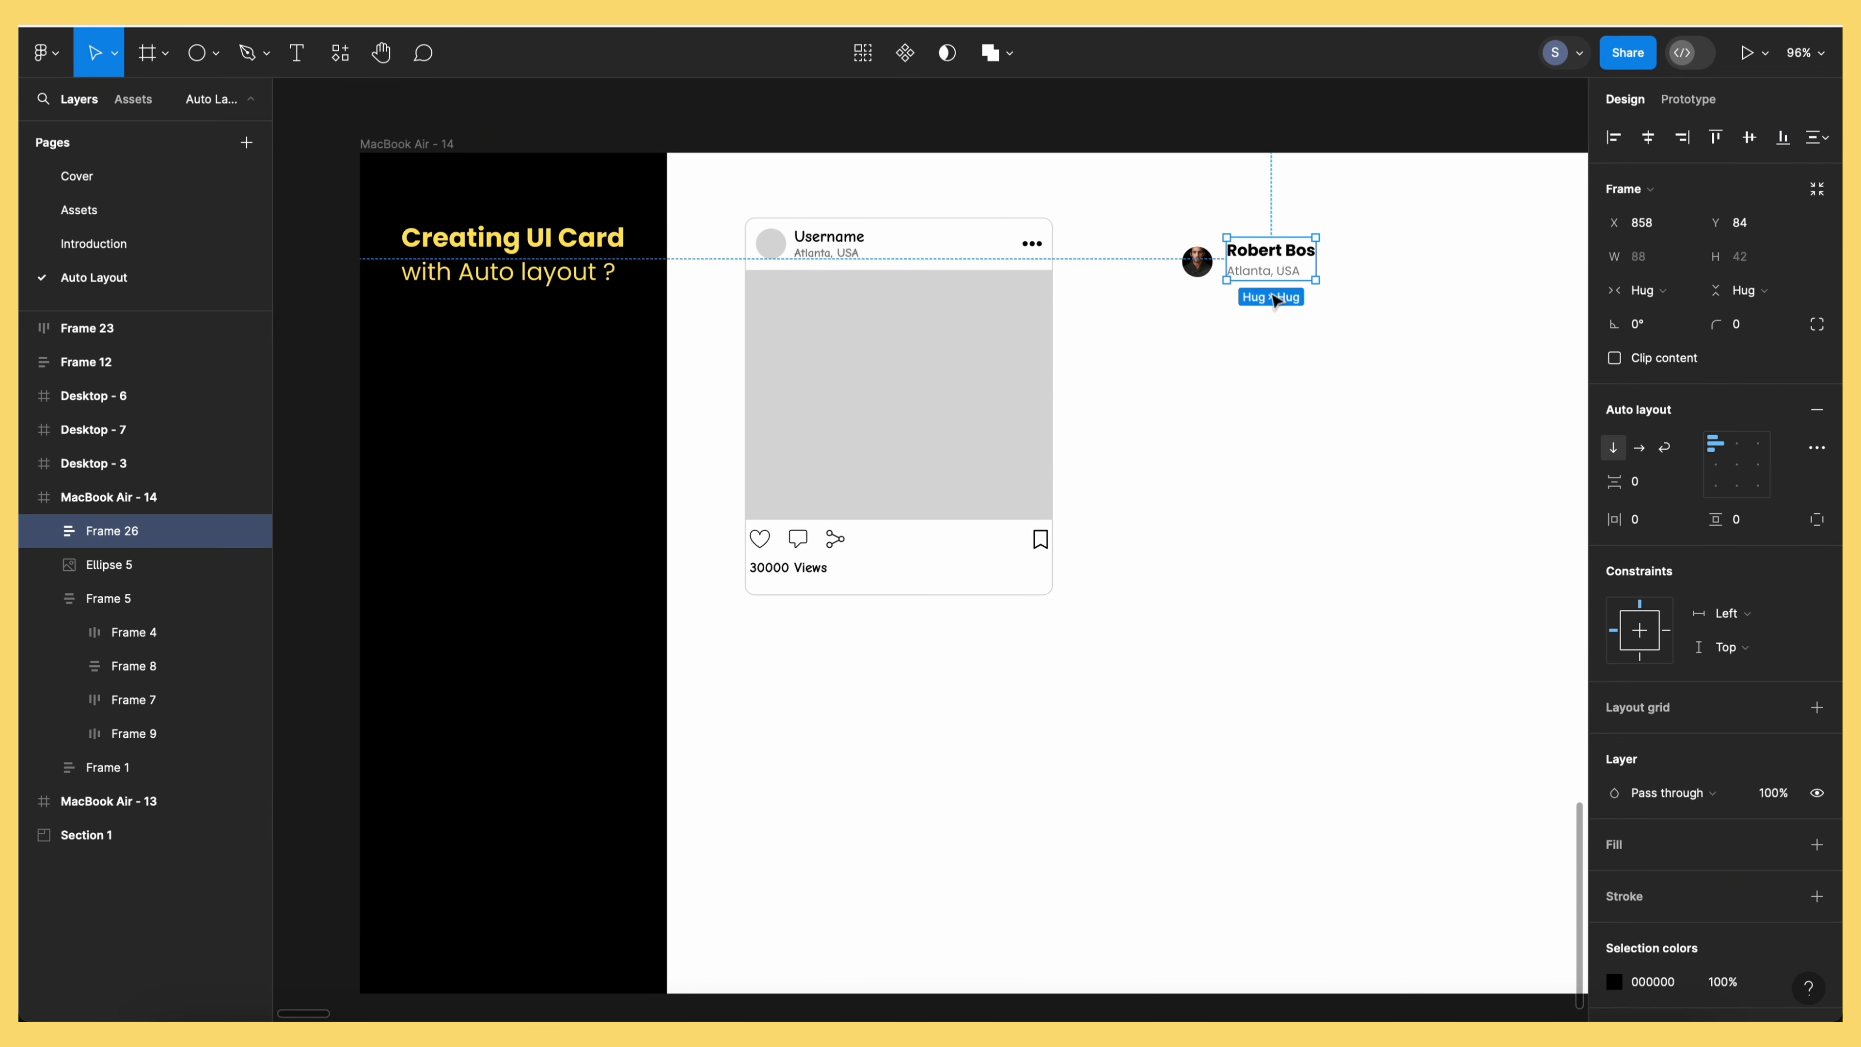
{"action": "left_click", "coordinate": [1275, 307]}
{"action": "left_click", "coordinate": [1279, 269]}
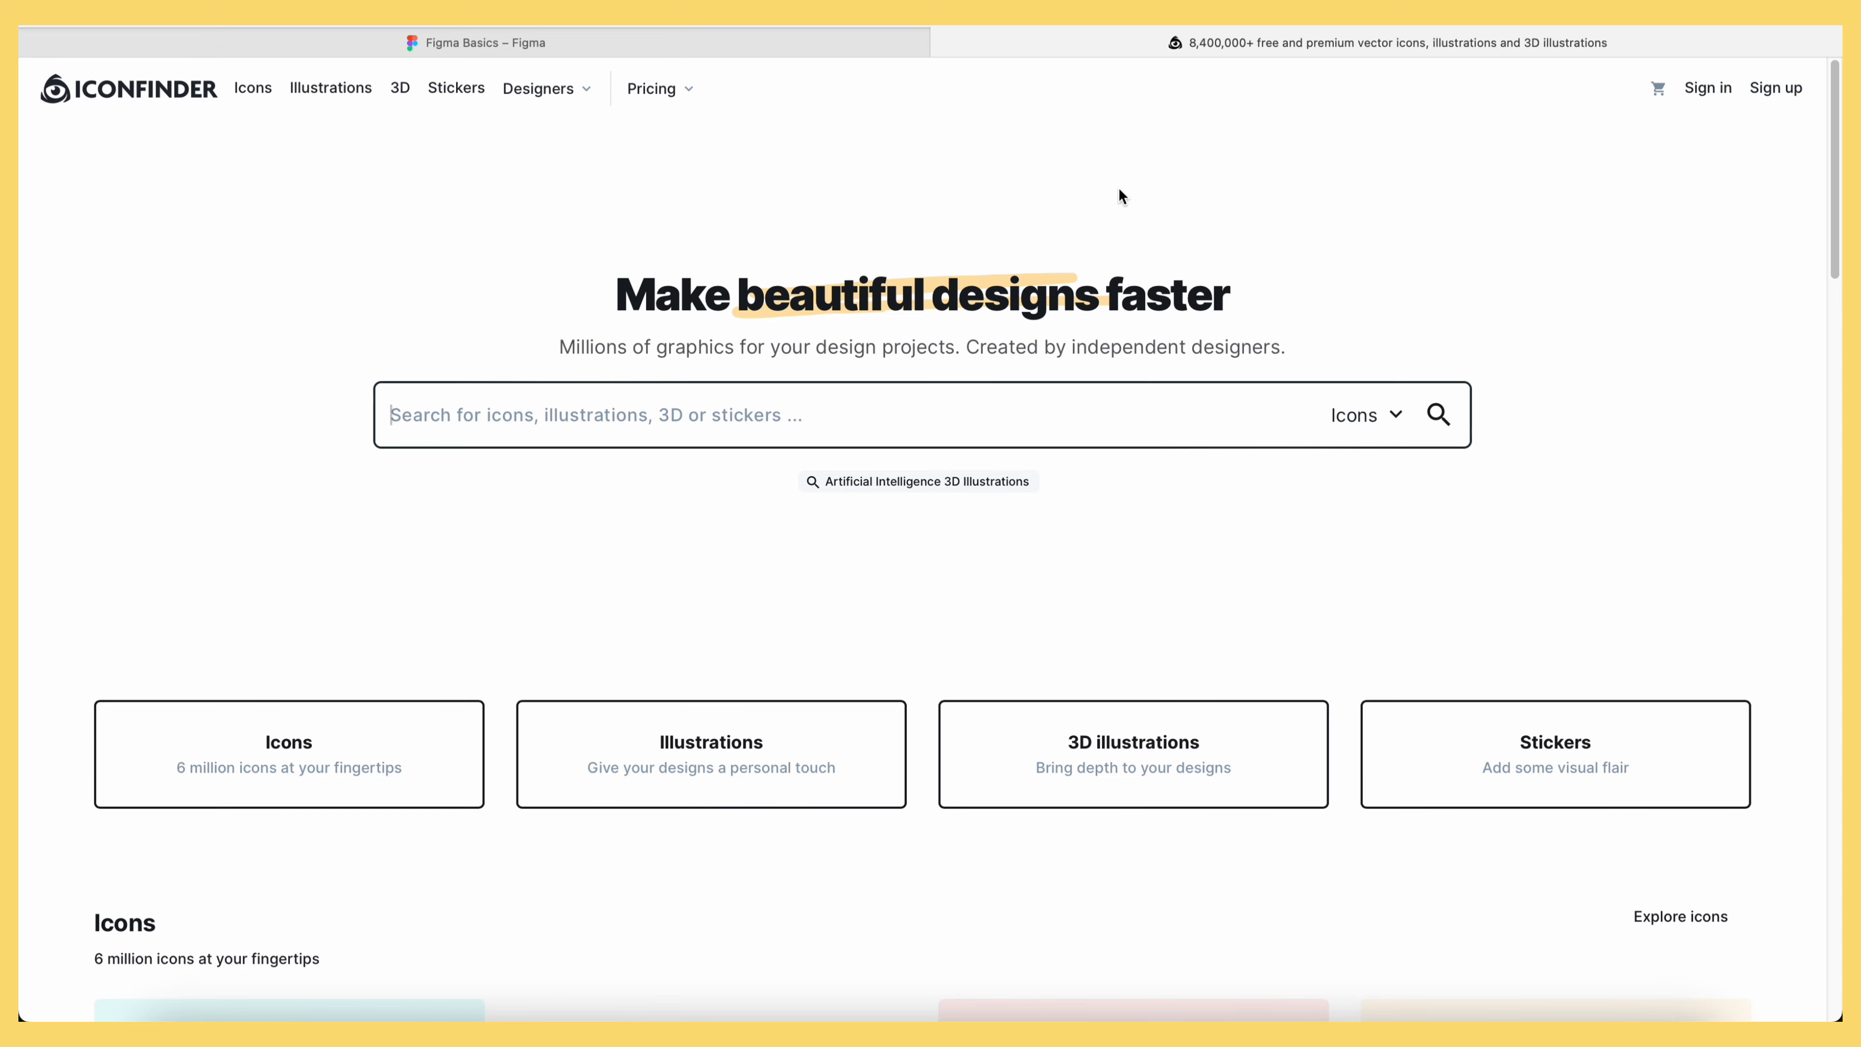
Search for a 'more' icon and download the three-dot icon as SVG
{"action": "type", "text": "more"}
{"action": "key", "text": "Return"}
{"action": "left_click", "coordinate": [1348, 366]}
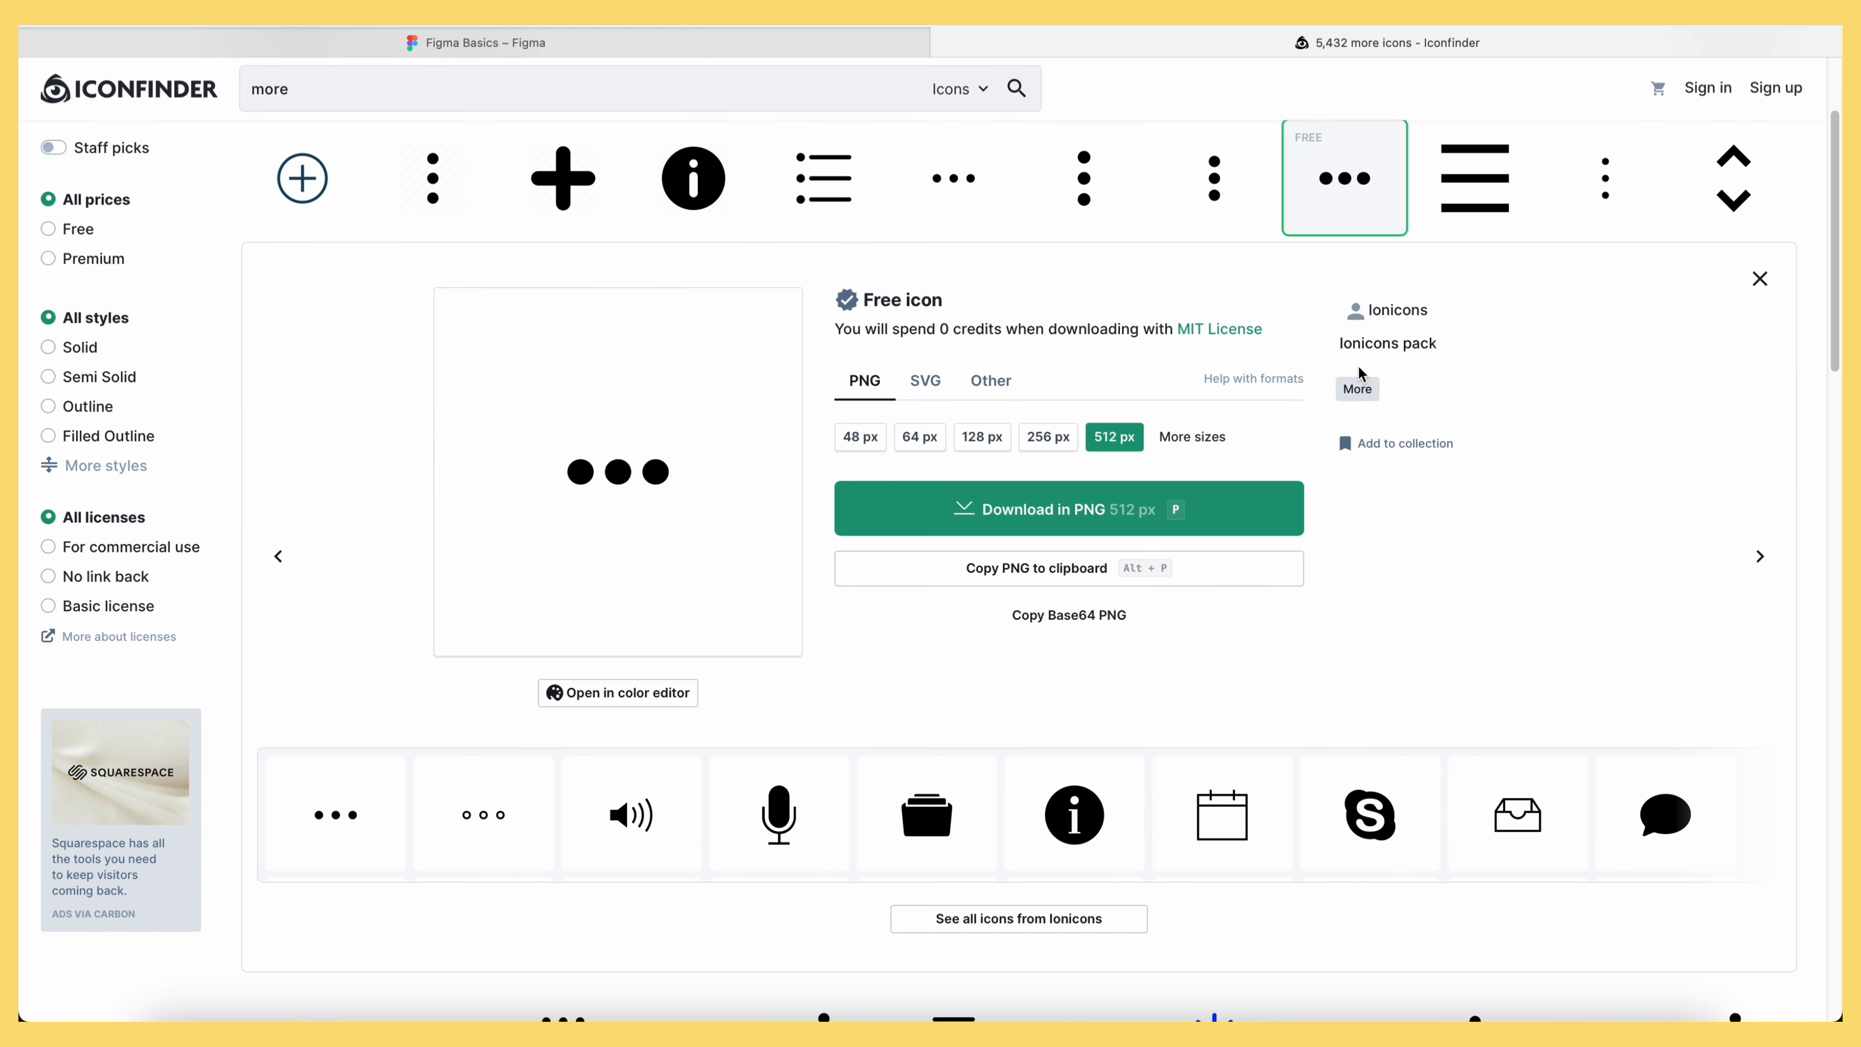
{"action": "left_click", "coordinate": [925, 383]}
{"action": "left_click", "coordinate": [1068, 448]}
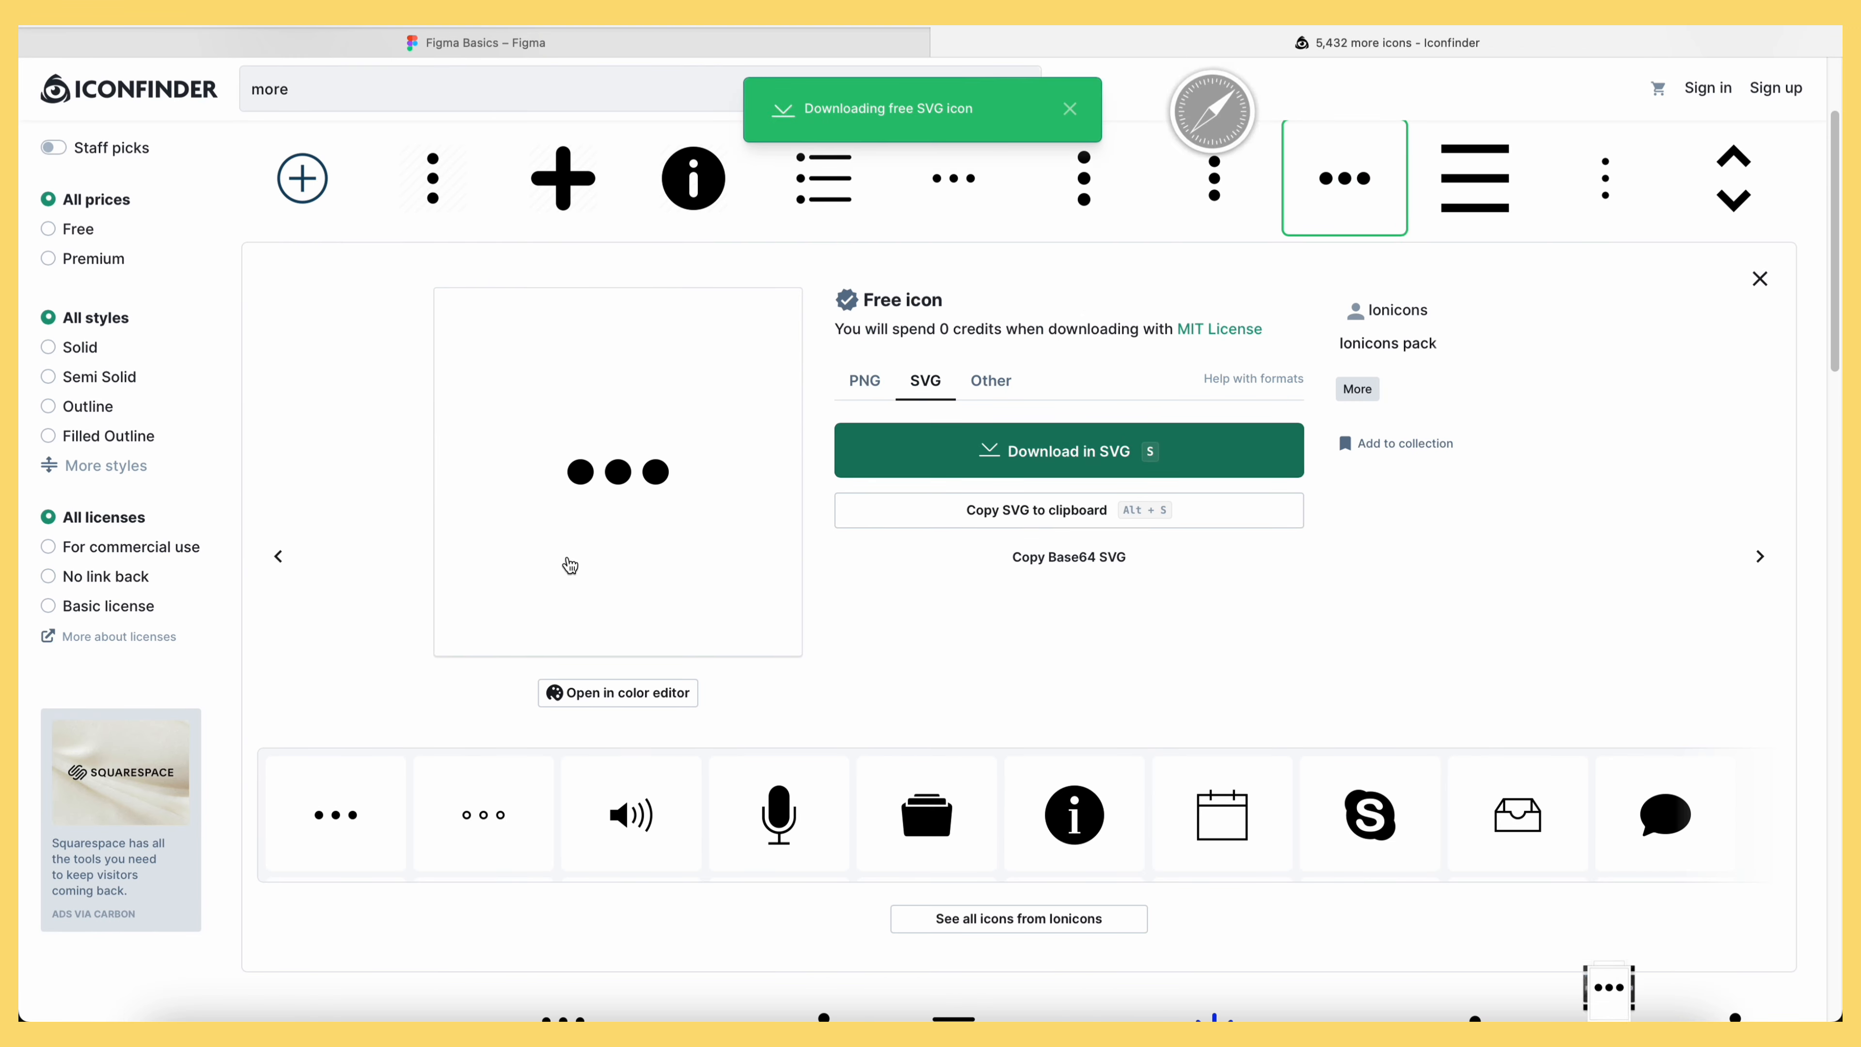
{"action": "key", "text": "super+Tab"}
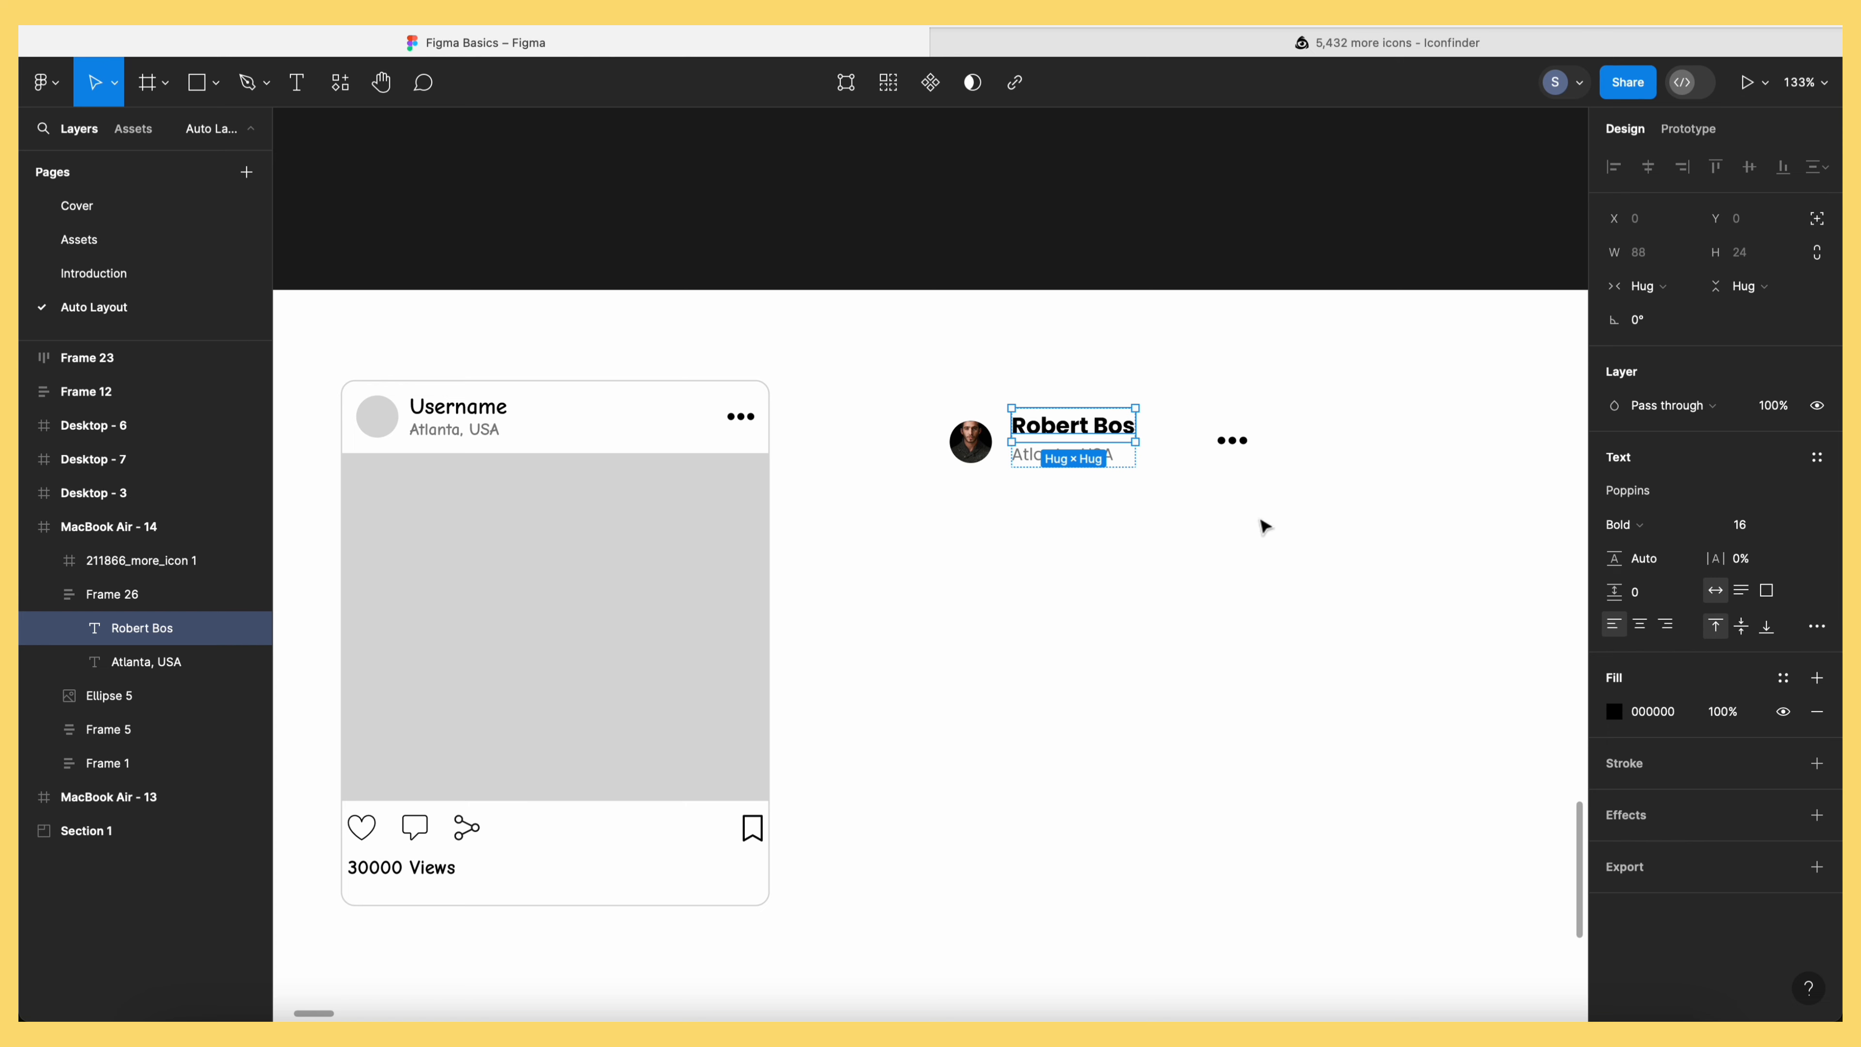
Wrap the avatar, name block and more icon into horizontal auto-layout Frame 27
{"action": "left_click", "coordinate": [1099, 522]}
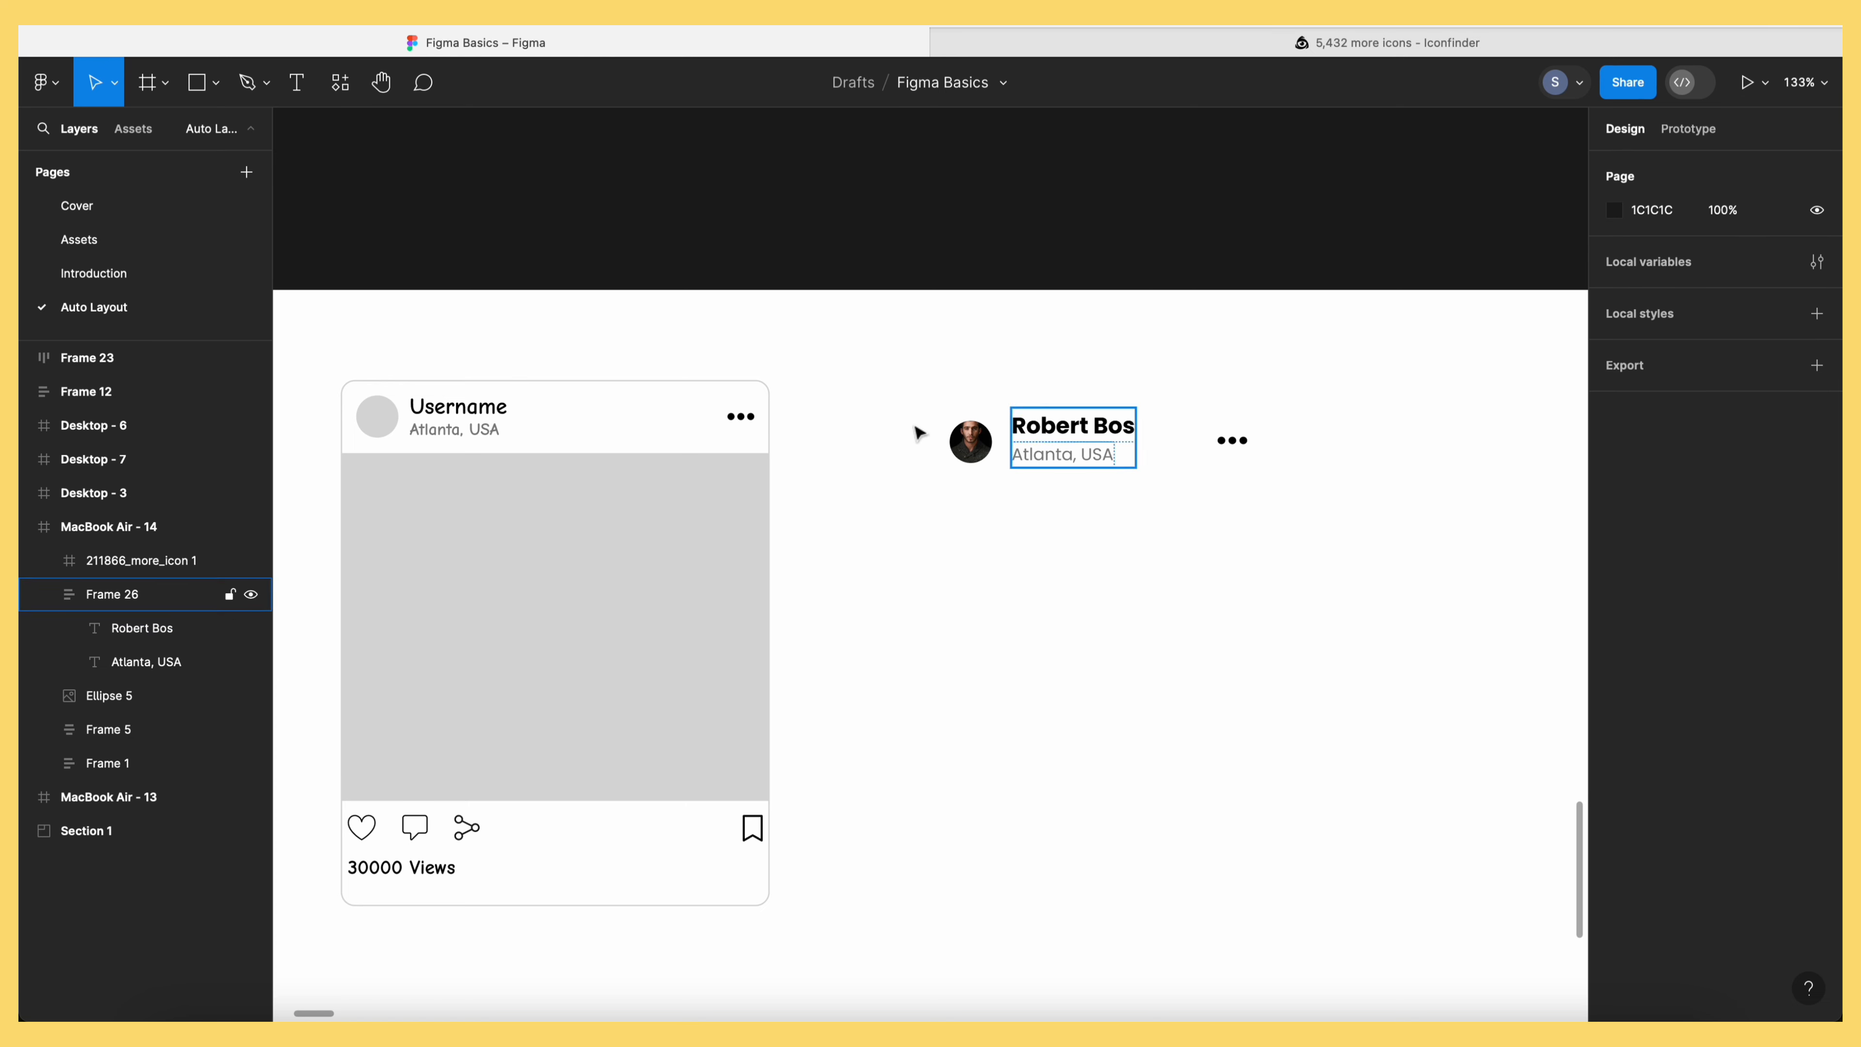
{"action": "left_click_drag", "start_coordinate": [865, 363], "coordinate": [1325, 515]}
{"action": "key", "text": "shift+a"}
{"action": "left_click", "coordinate": [1081, 541]}
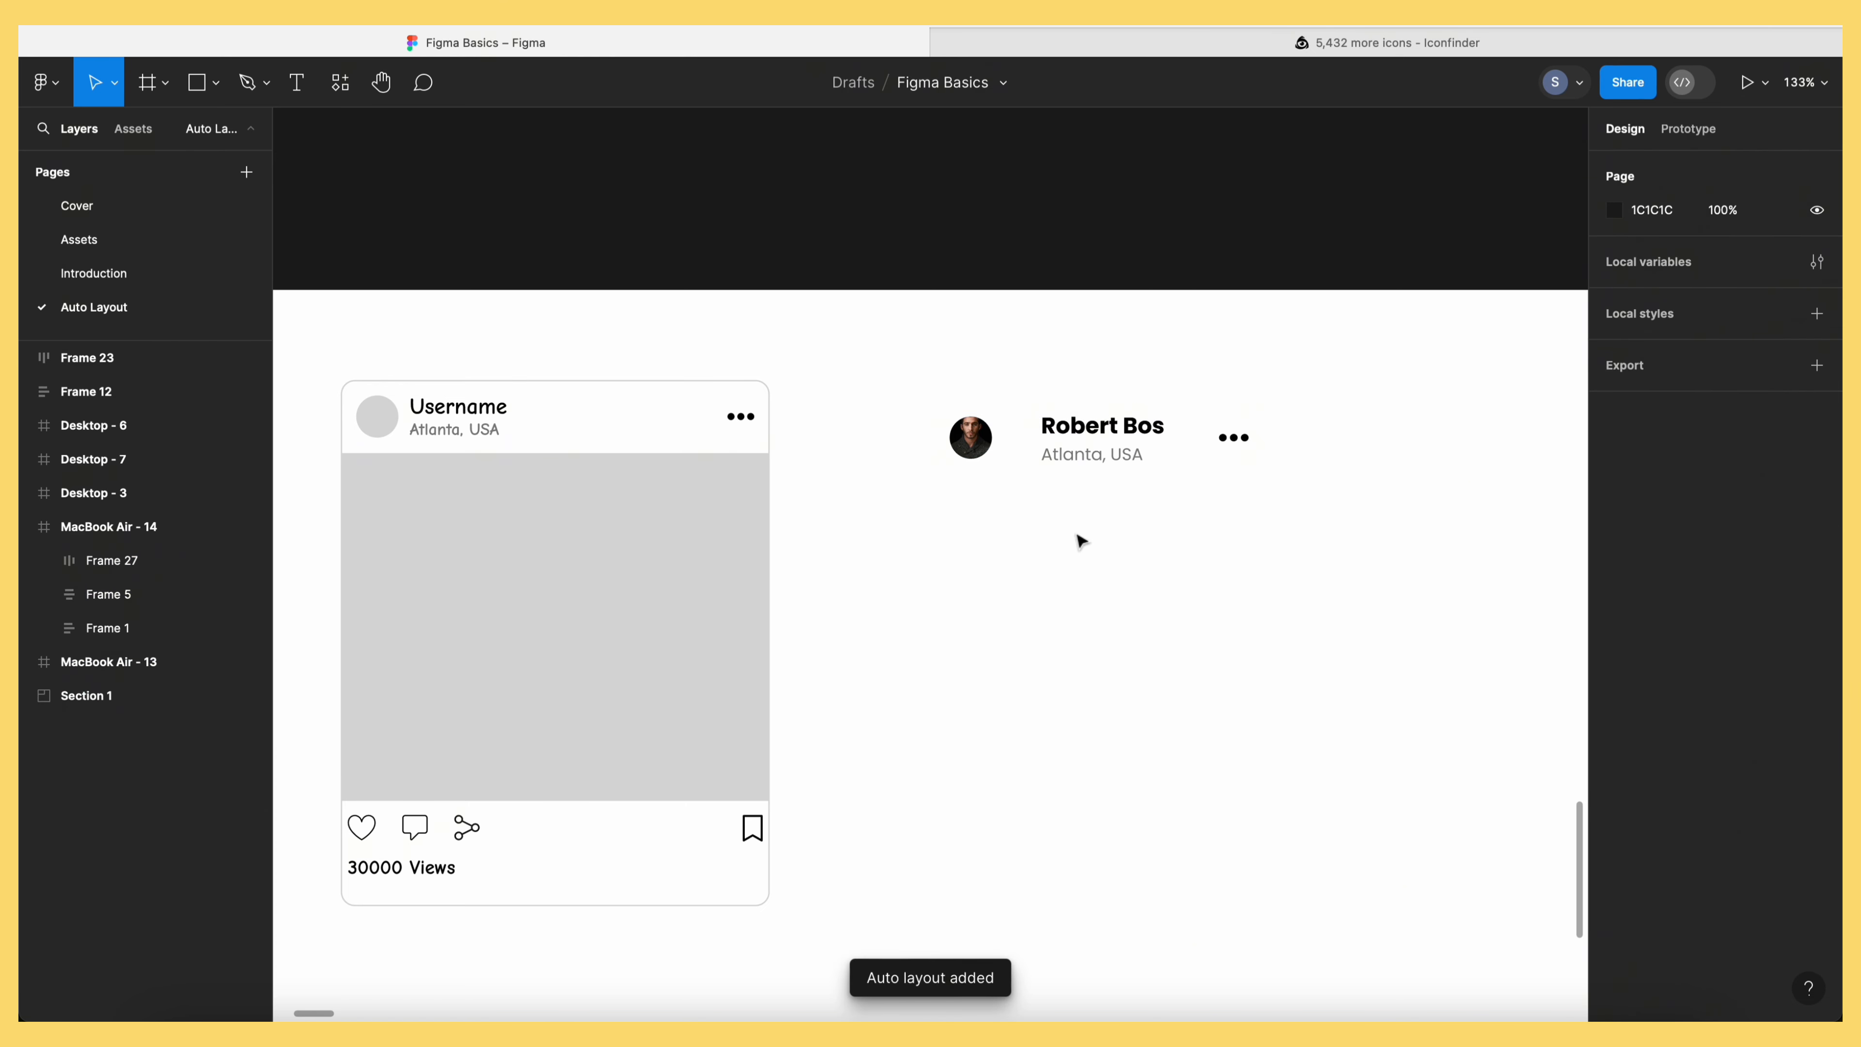
{"action": "left_click", "coordinate": [1099, 429]}
{"action": "left_click", "coordinate": [217, 85]}
{"action": "left_click", "coordinate": [233, 133]}
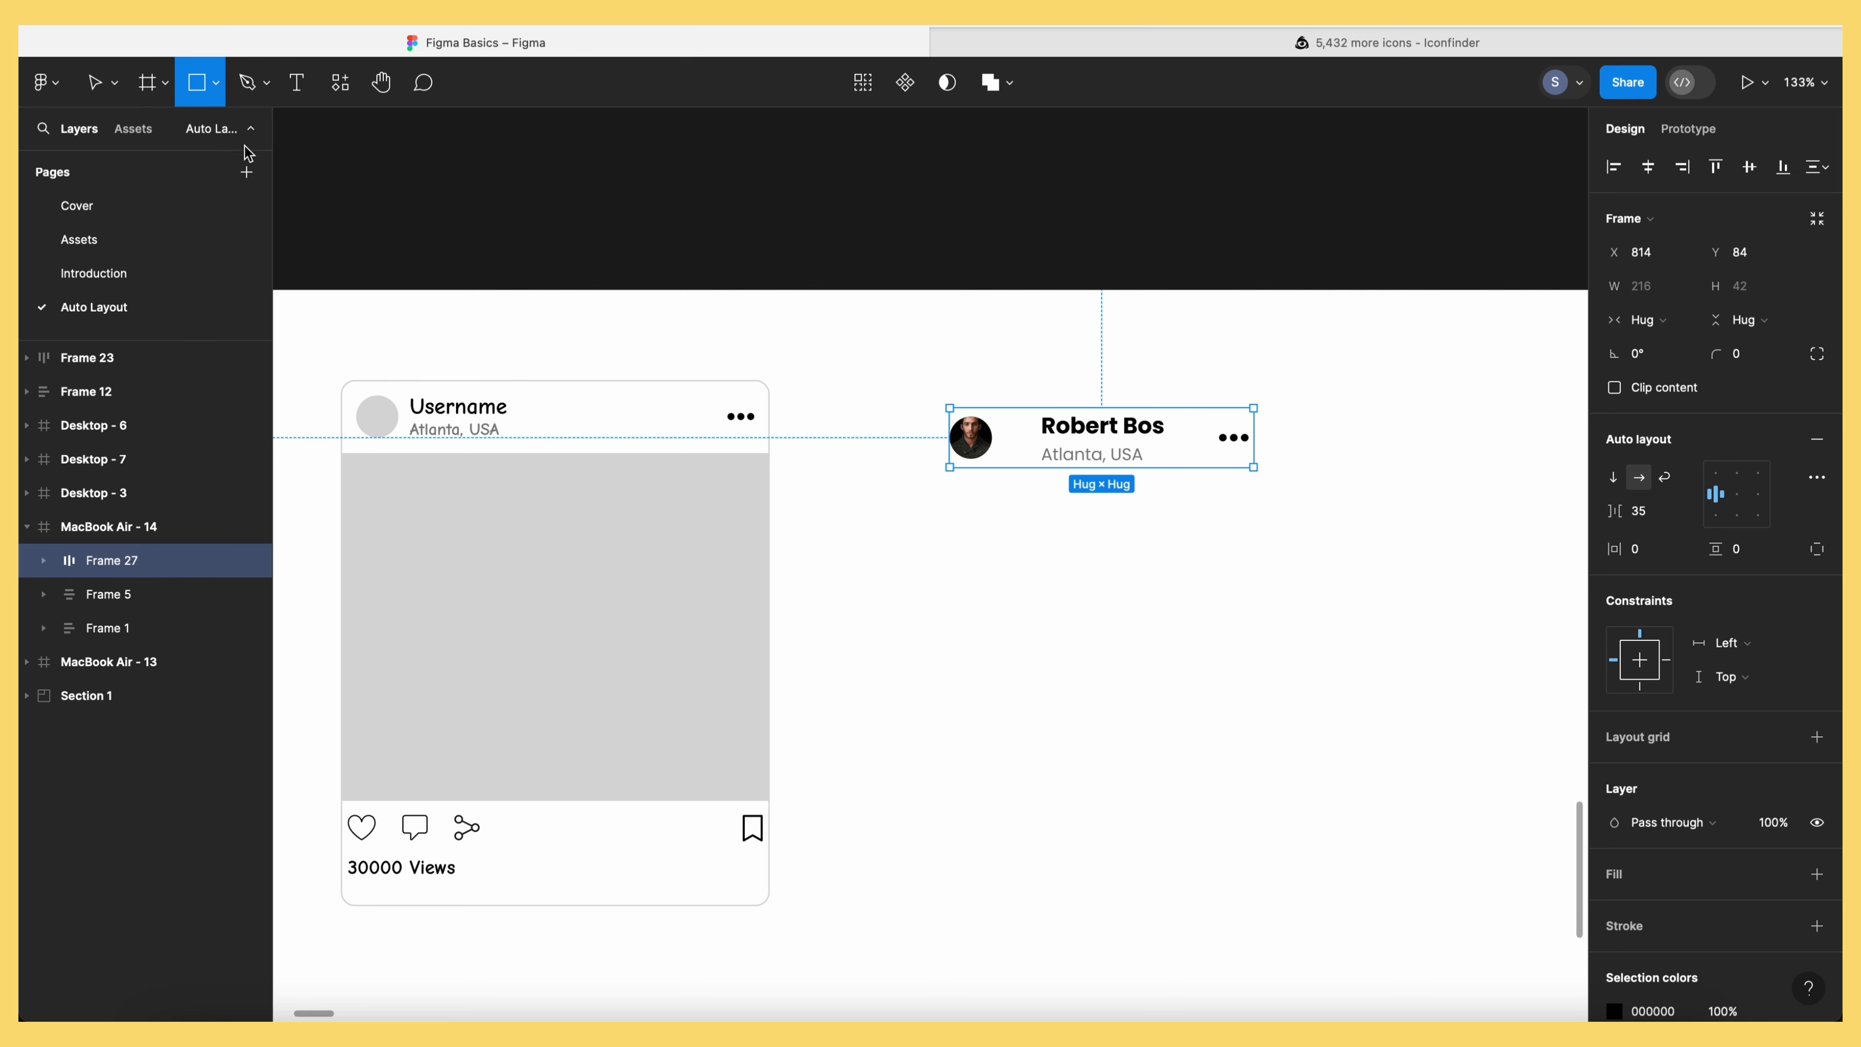
Draw a rectangle below the header row
{"action": "mouse_move", "coordinate": [951, 492]}
{"action": "left_mouse_down"}
{"action": "mouse_move", "coordinate": [1284, 653]}
{"action": "mouse_move", "coordinate": [1275, 673]}
{"action": "left_mouse_up"}
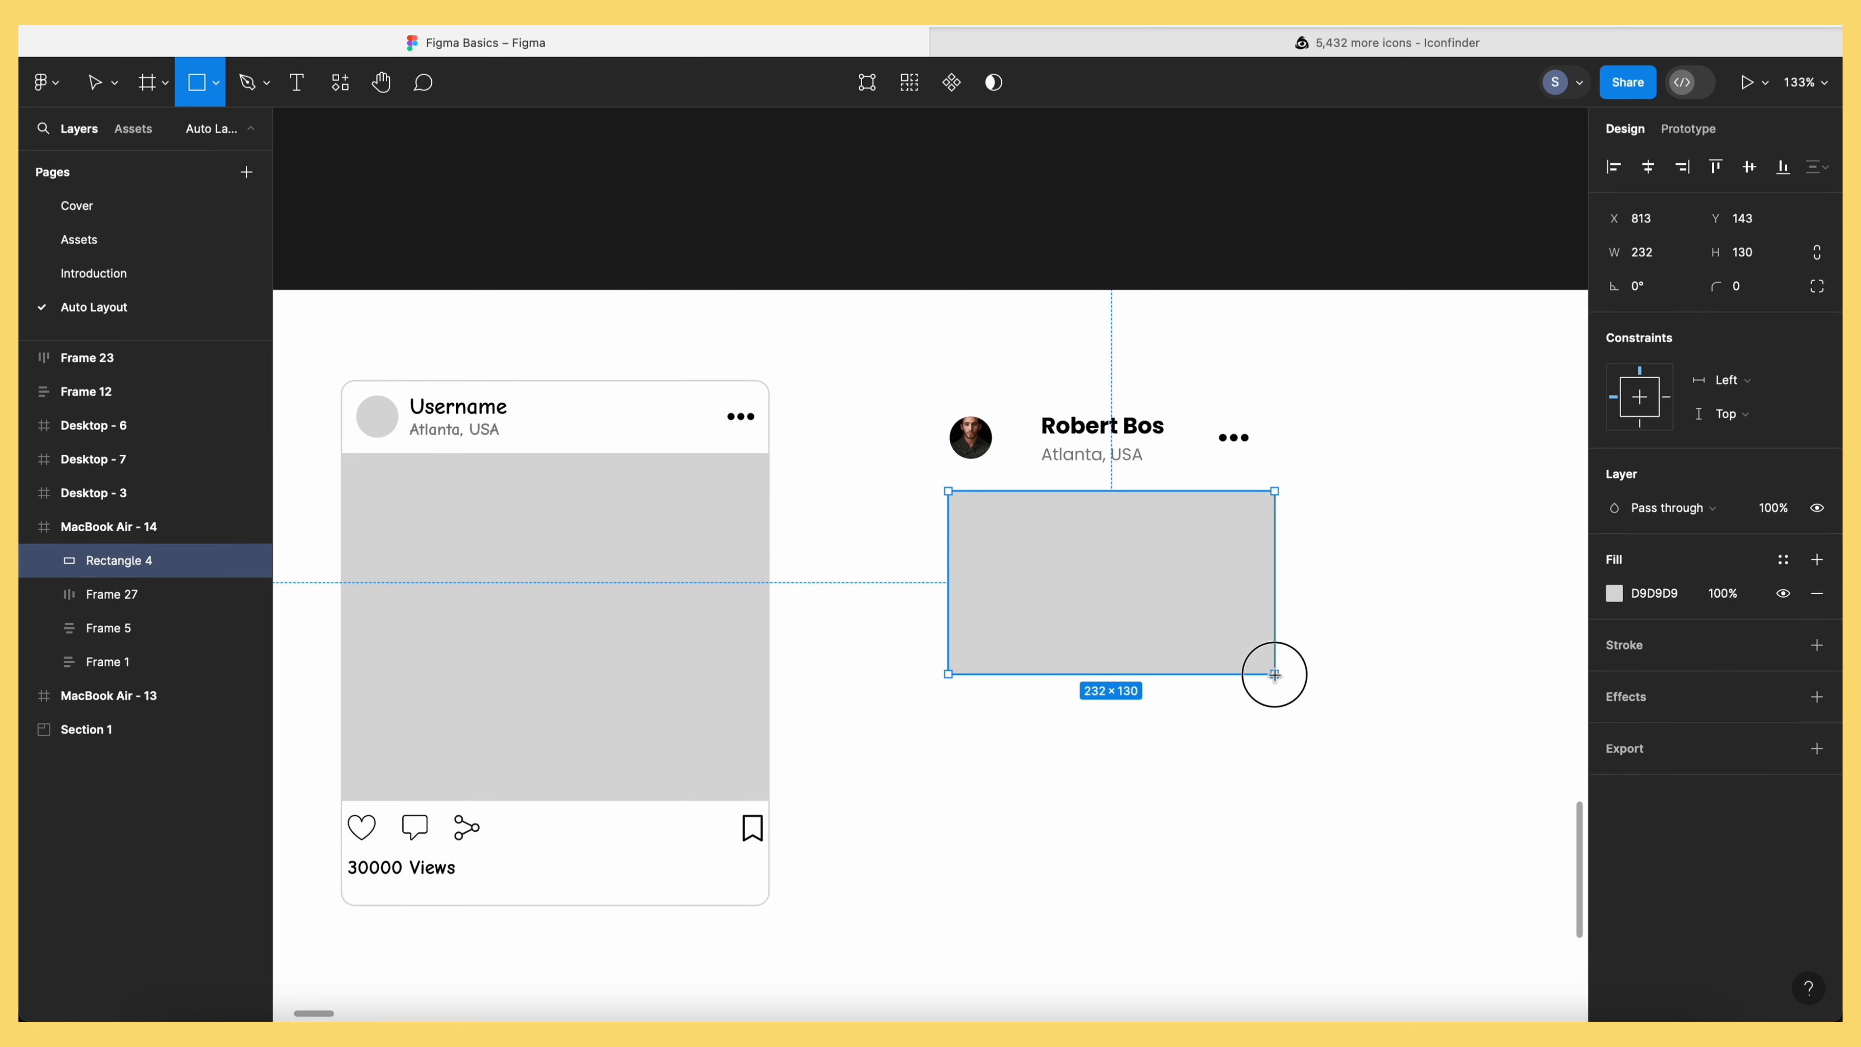
{"action": "left_click", "coordinate": [1284, 681]}
{"action": "left_click", "coordinate": [1117, 578]}
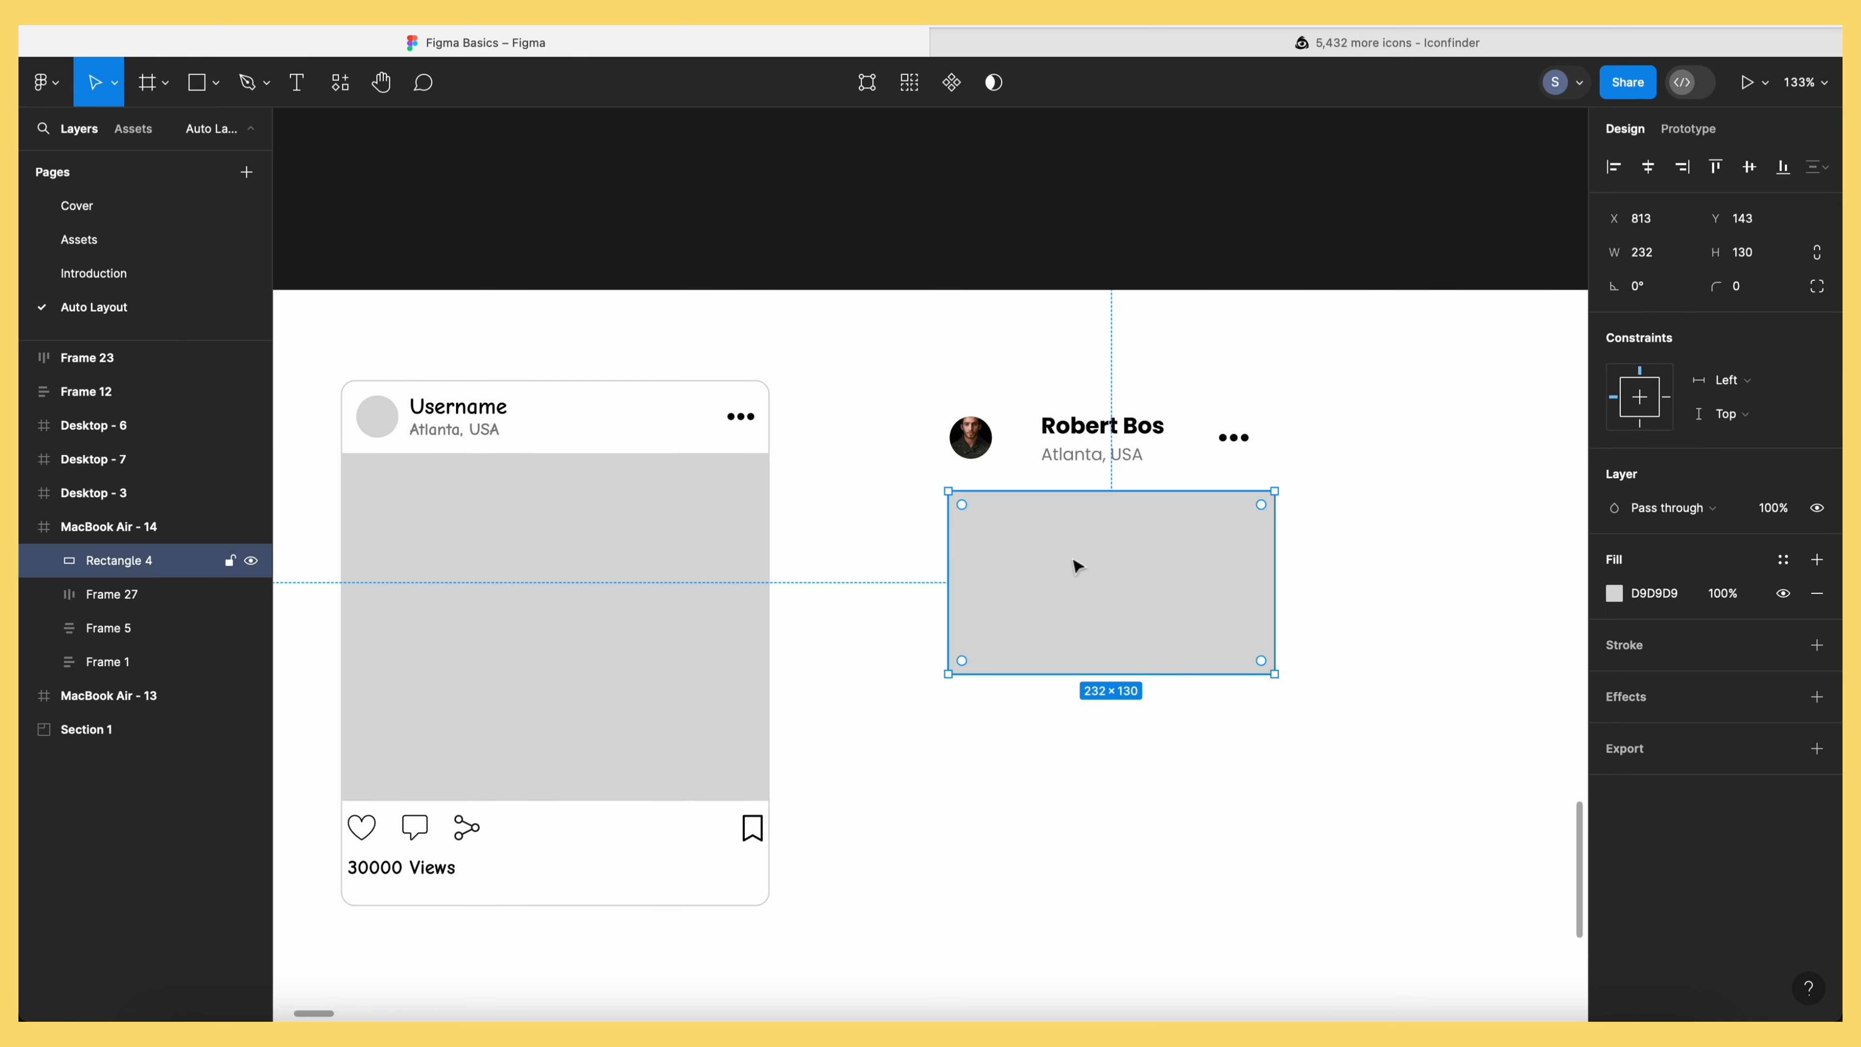
Fill the rectangle with a 'waterfall' photo from the Unsplash plugin
{"action": "left_click", "coordinate": [340, 82]}
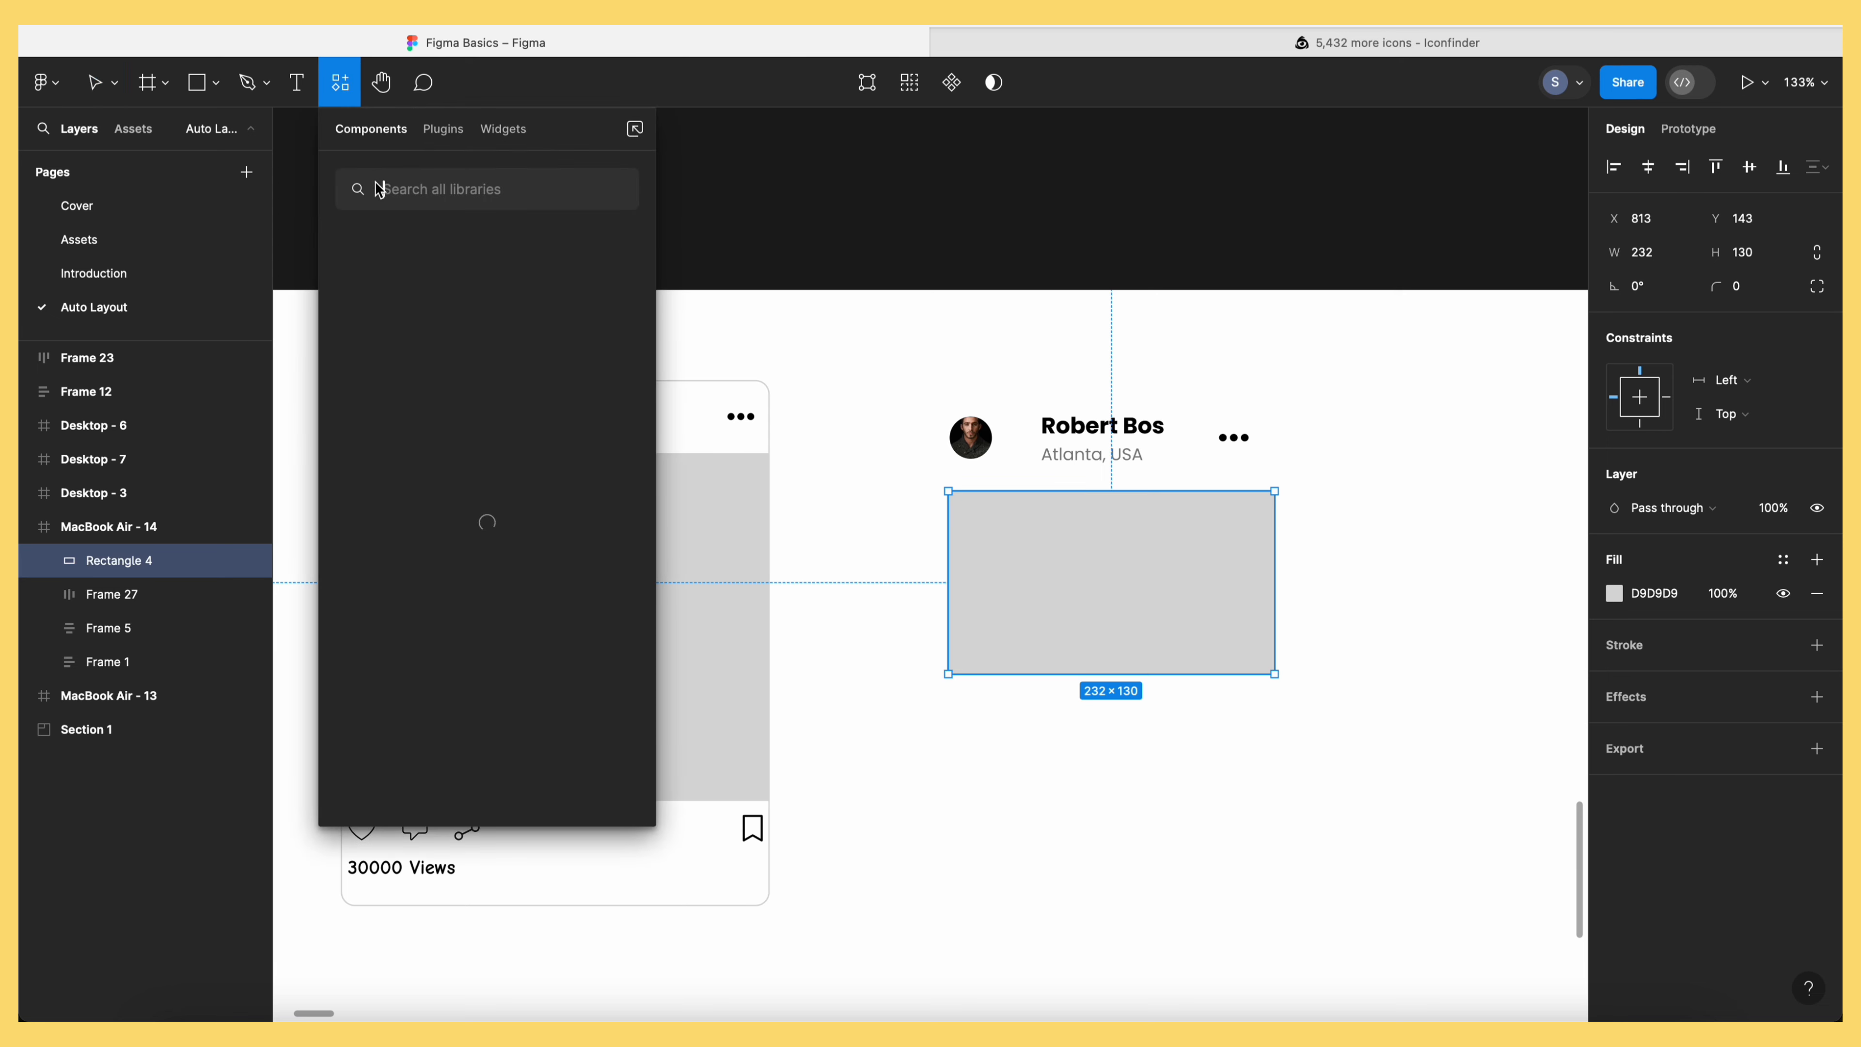
{"action": "left_click", "coordinate": [442, 128]}
{"action": "left_click", "coordinate": [439, 319]}
{"action": "type", "text": "wa"}
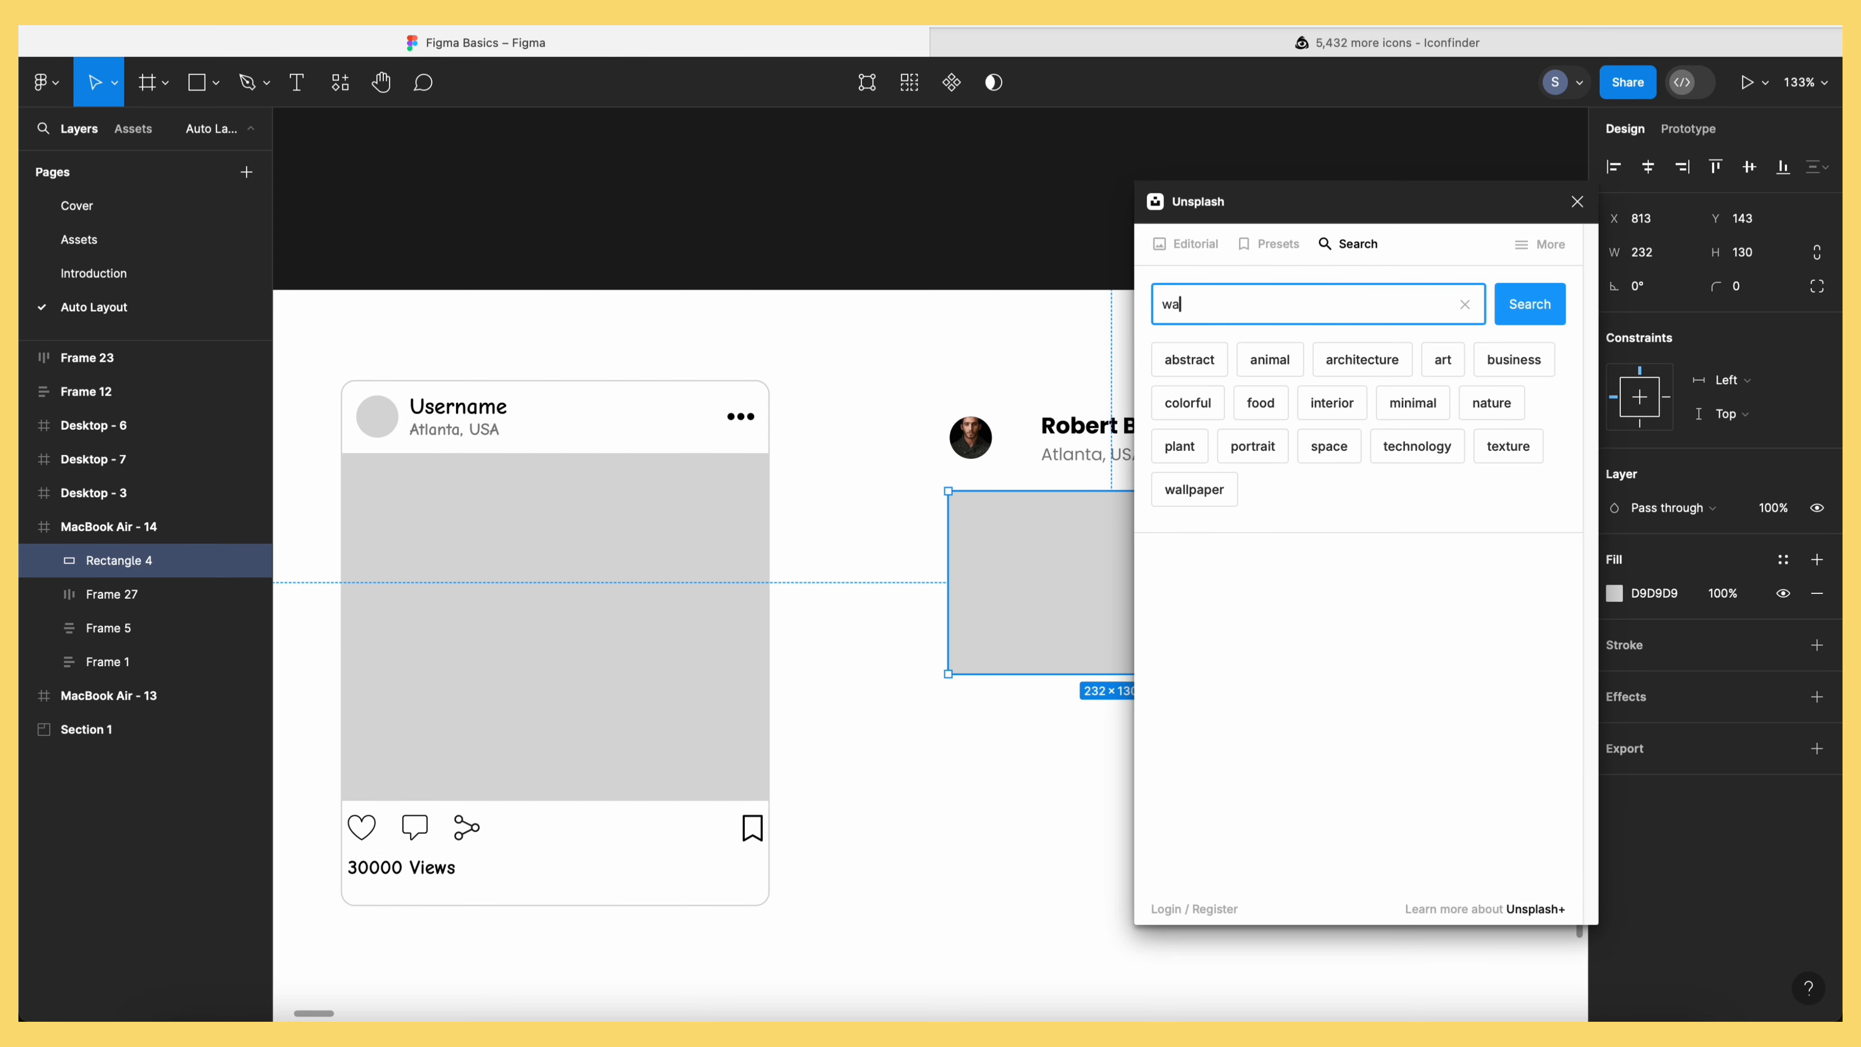
{"action": "type", "text": "terfall"}
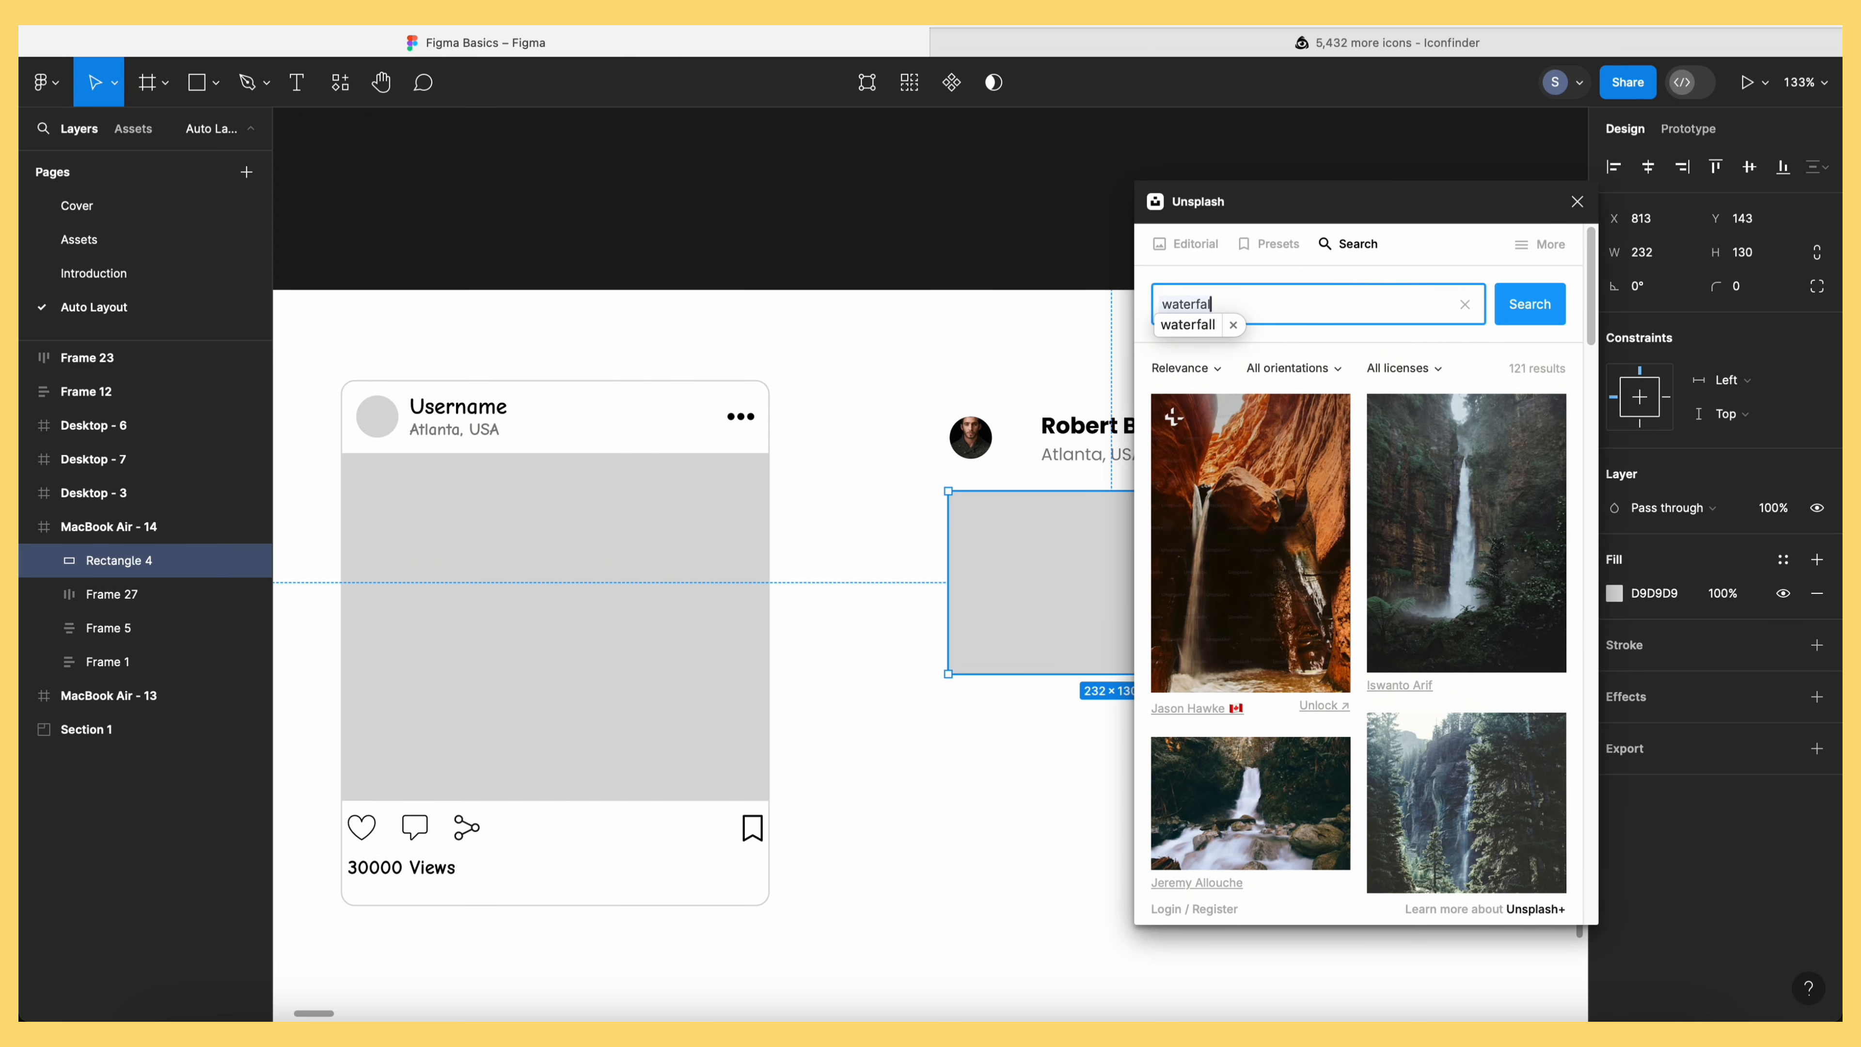
{"action": "left_click", "coordinate": [1250, 803]}
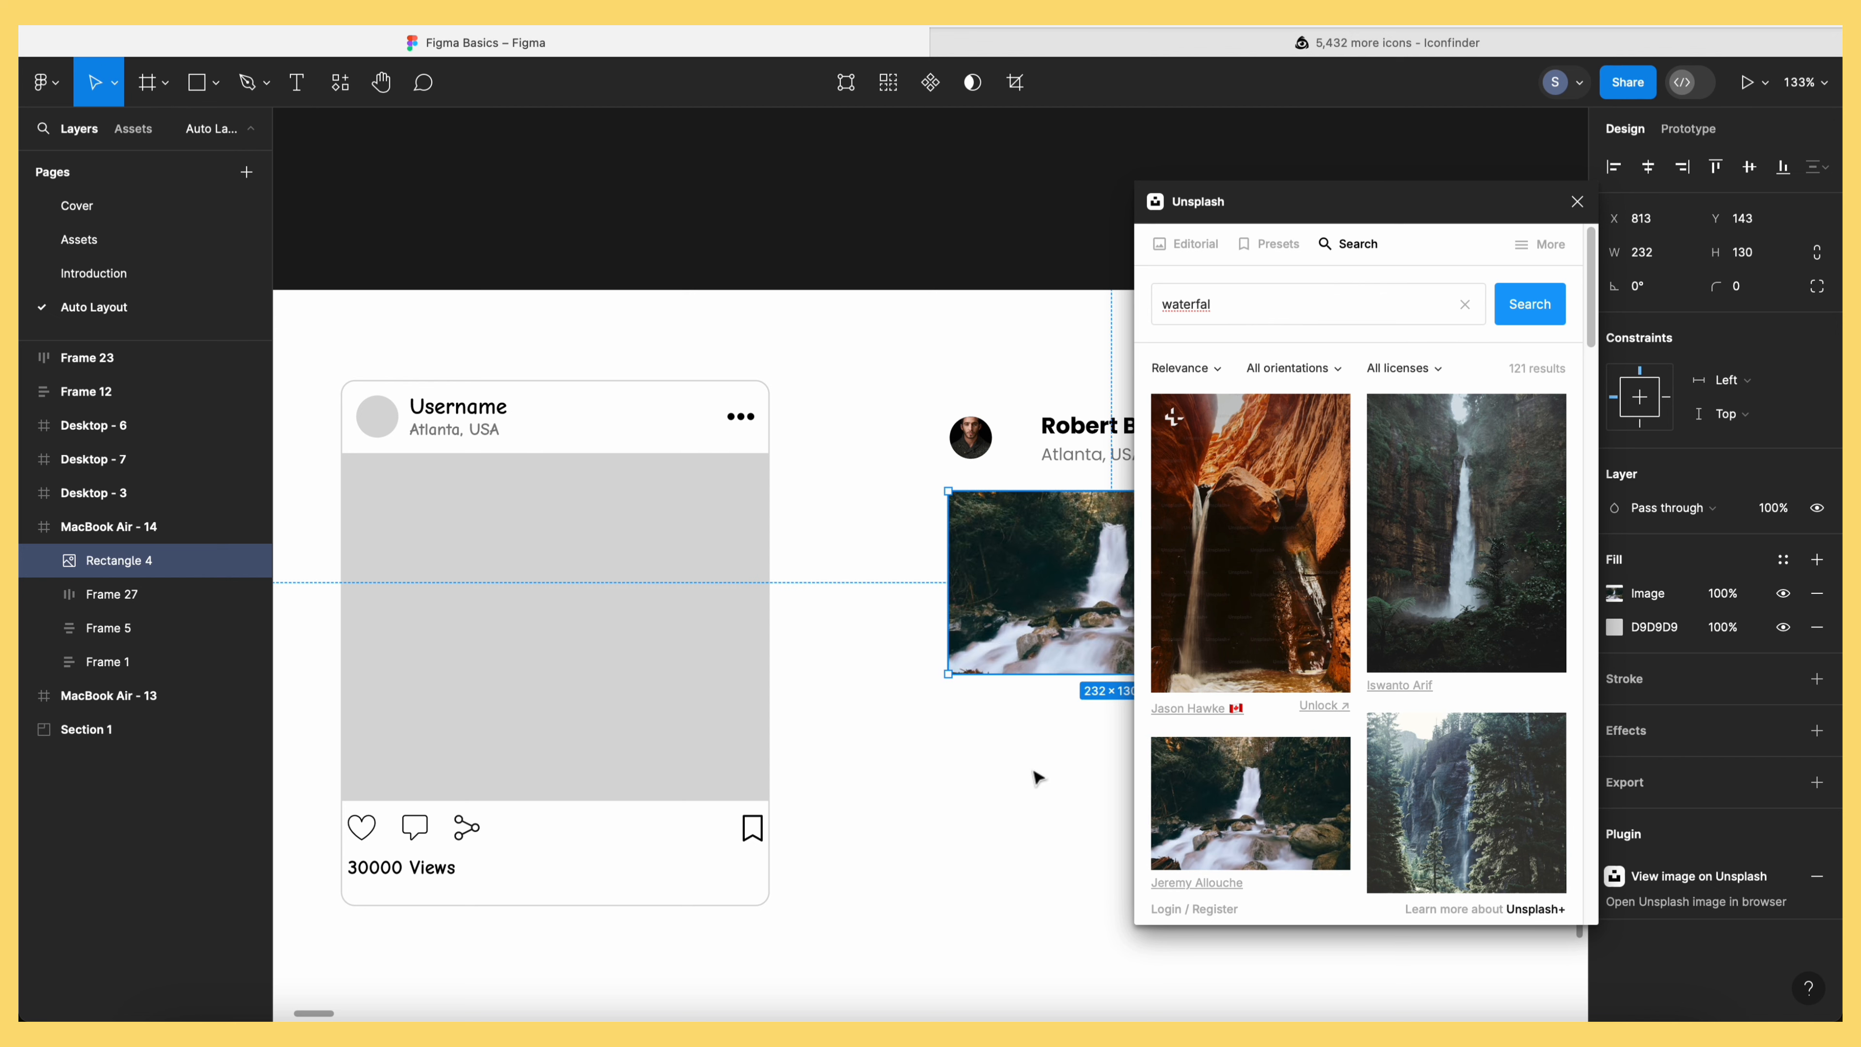
{"action": "left_click", "coordinate": [1577, 201]}
{"action": "left_click", "coordinate": [1328, 651]}
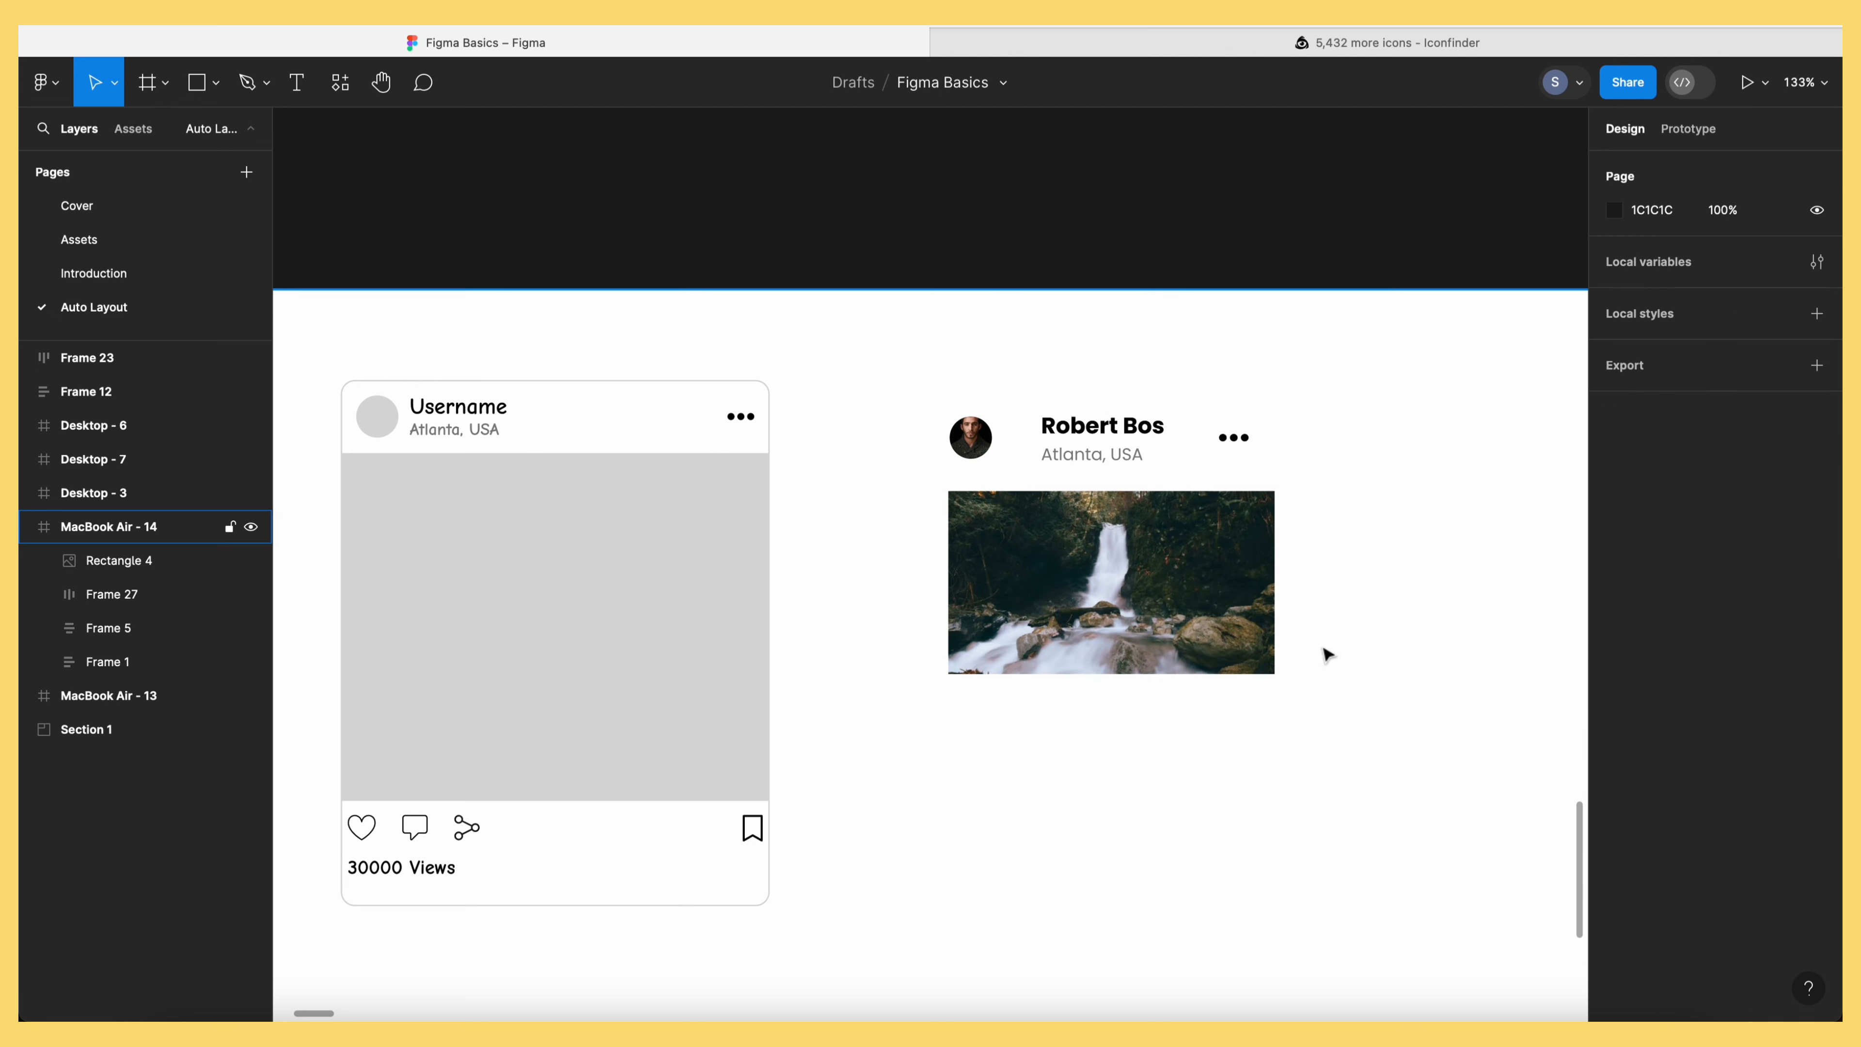
{"action": "left_click", "coordinate": [163, 249]}
Bring the heart, comment and share icons from Assets and place them below the photo
{"action": "left_click_drag", "start_coordinate": [483, 339], "coordinate": [590, 460]}
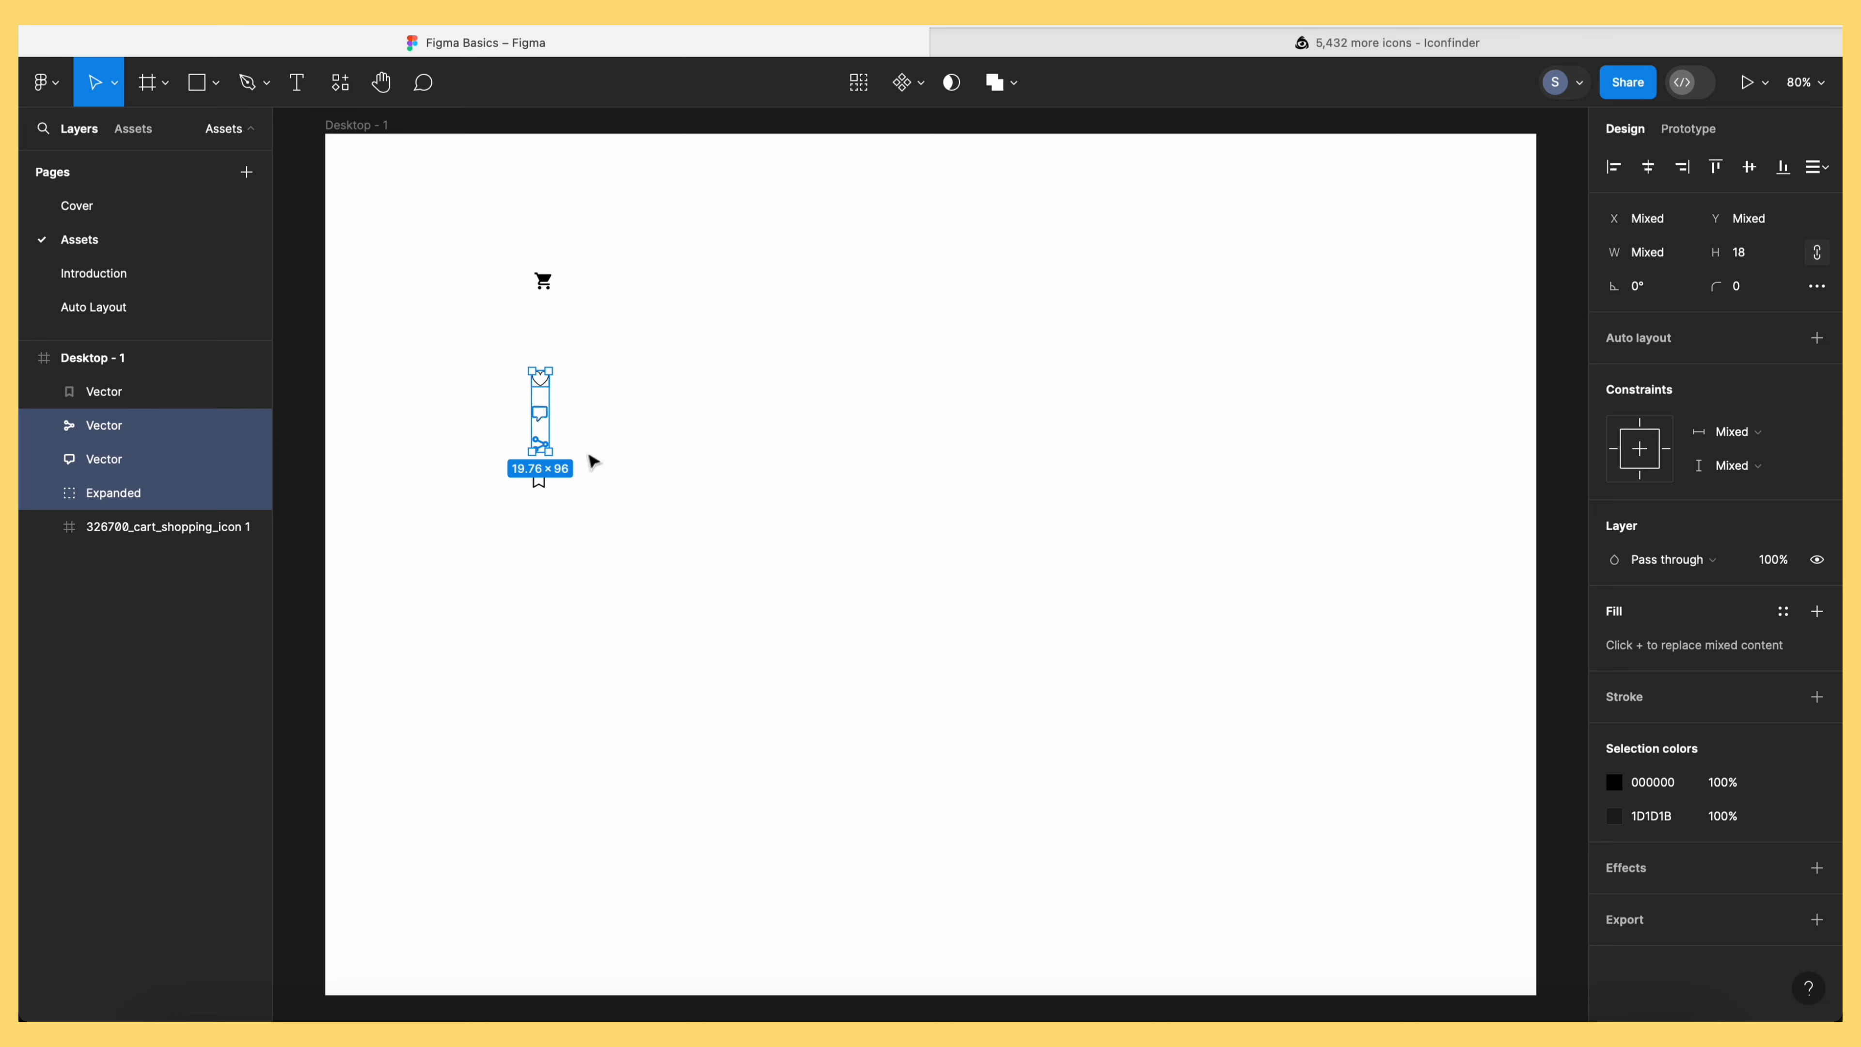
{"action": "left_click", "coordinate": [110, 306]}
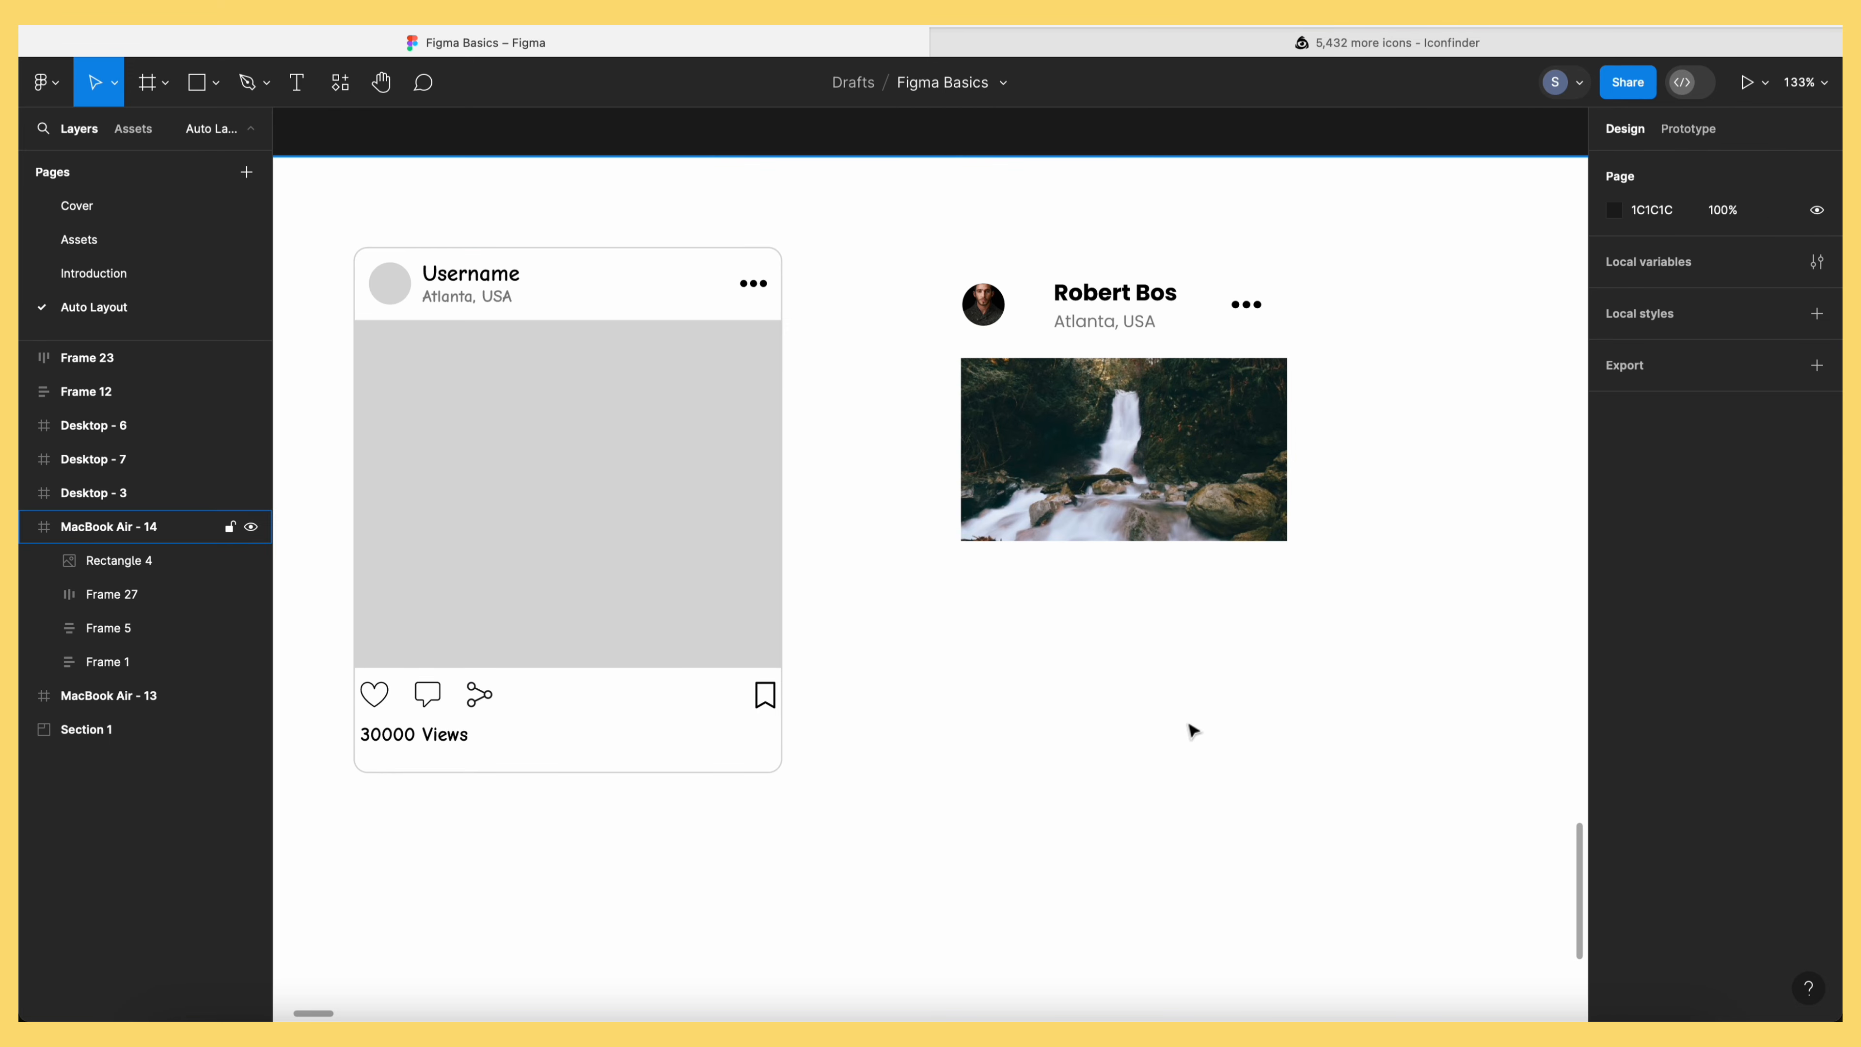
{"action": "left_click_drag", "start_coordinate": [930, 568], "coordinate": [969, 668]}
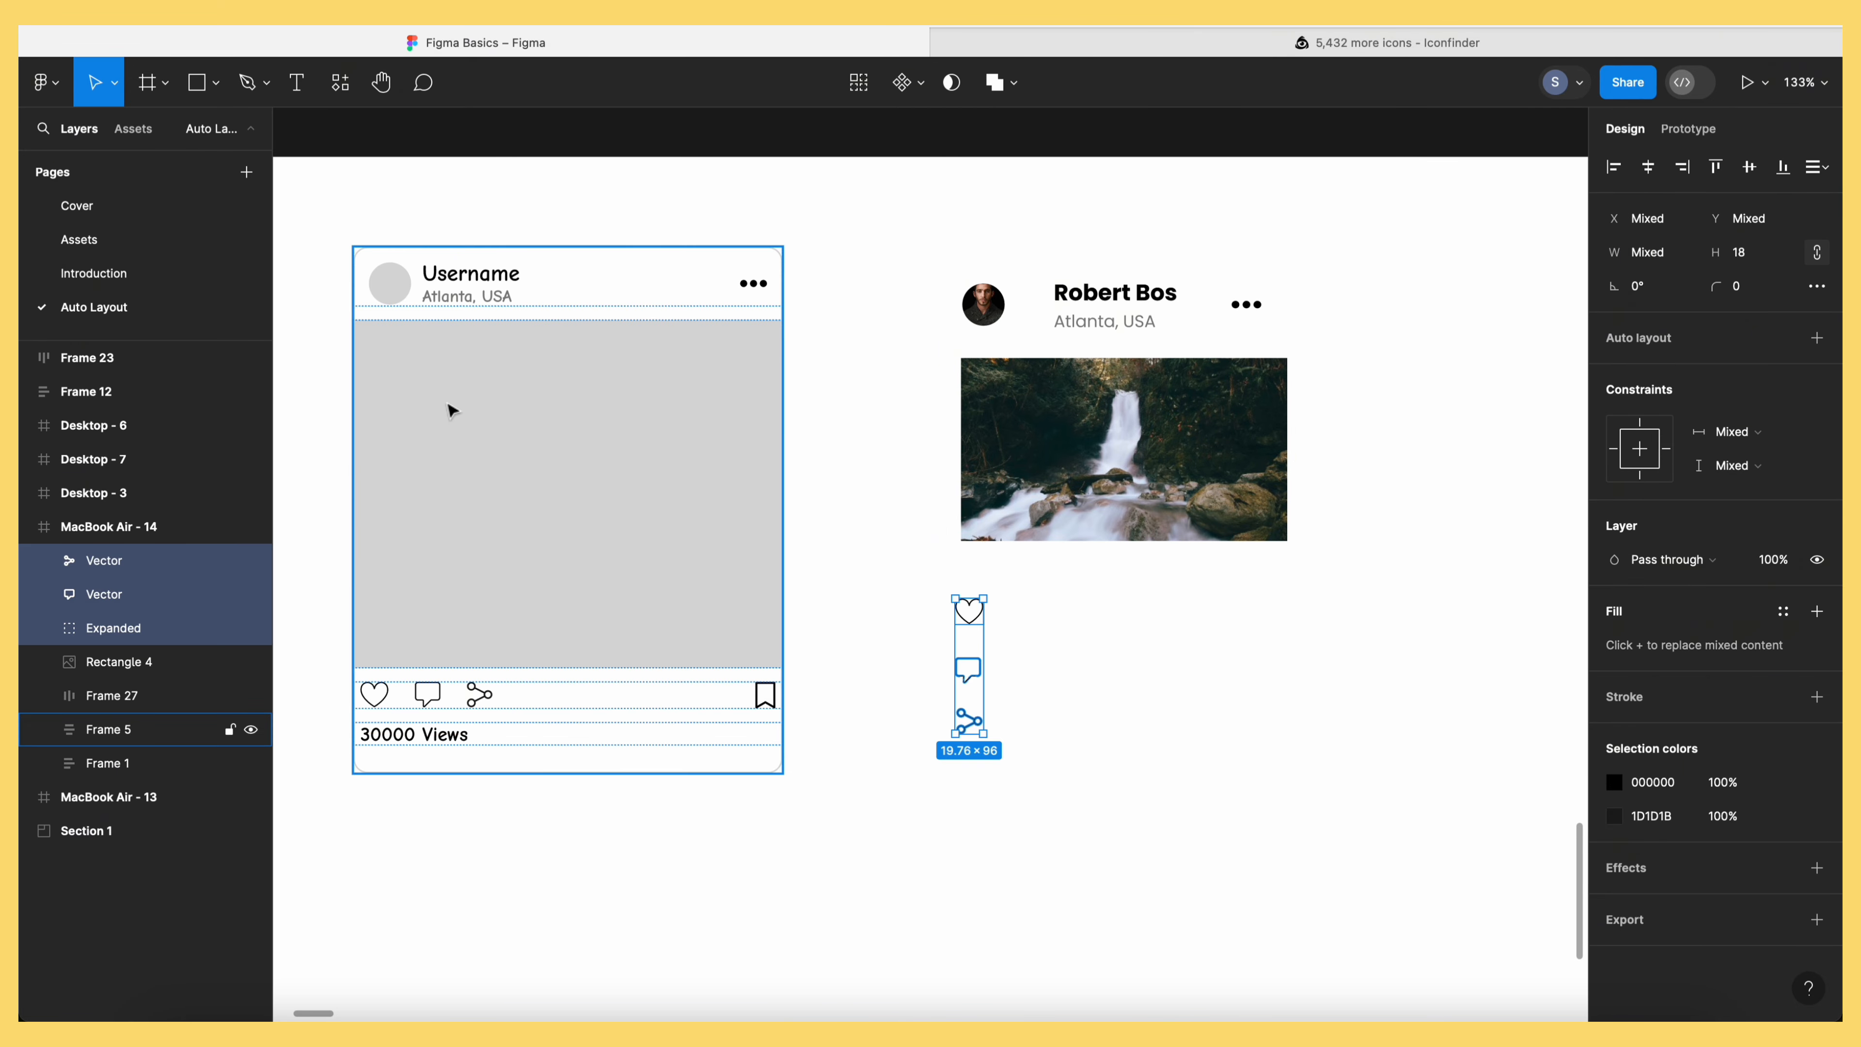
Copy the bookmark icon from Assets and paste it right of the share icon
{"action": "left_click", "coordinate": [79, 239]}
{"action": "left_click", "coordinate": [469, 440]}
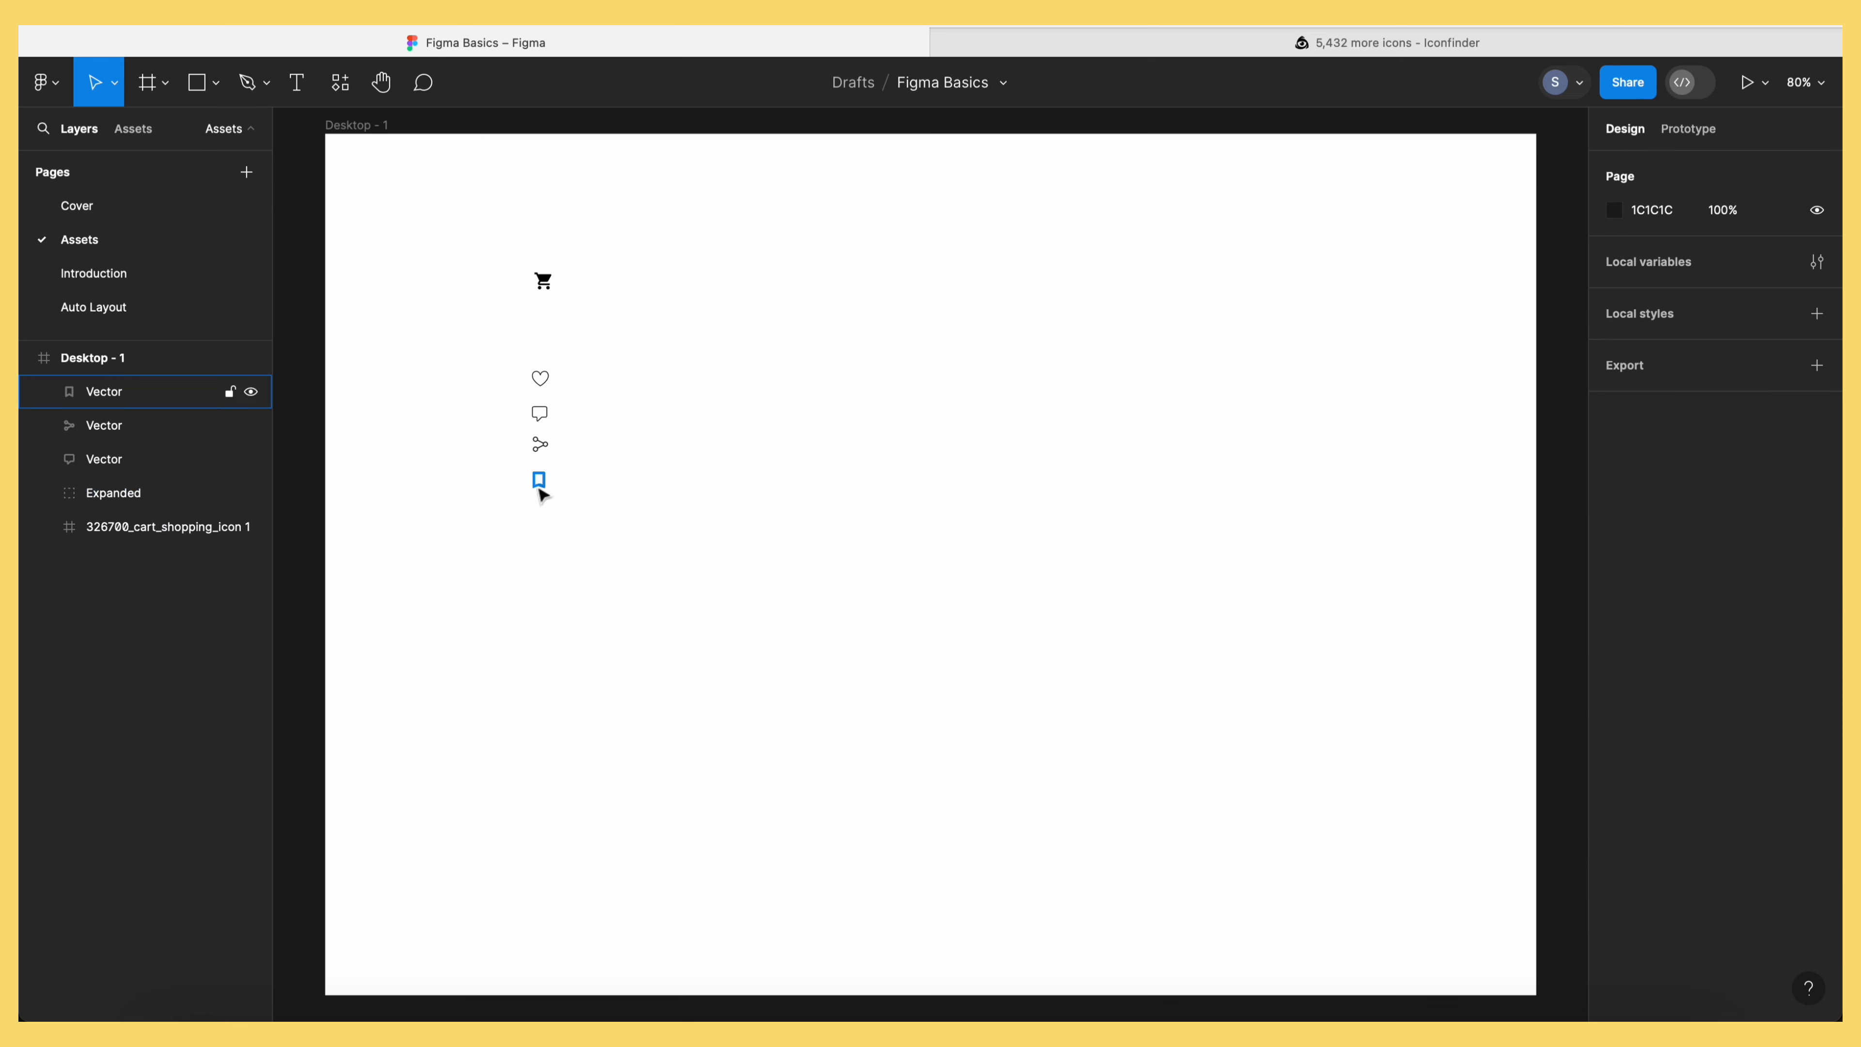
{"action": "left_click", "coordinate": [540, 482]}
{"action": "key", "text": "ctrl+c"}
{"action": "left_click", "coordinate": [137, 306]}
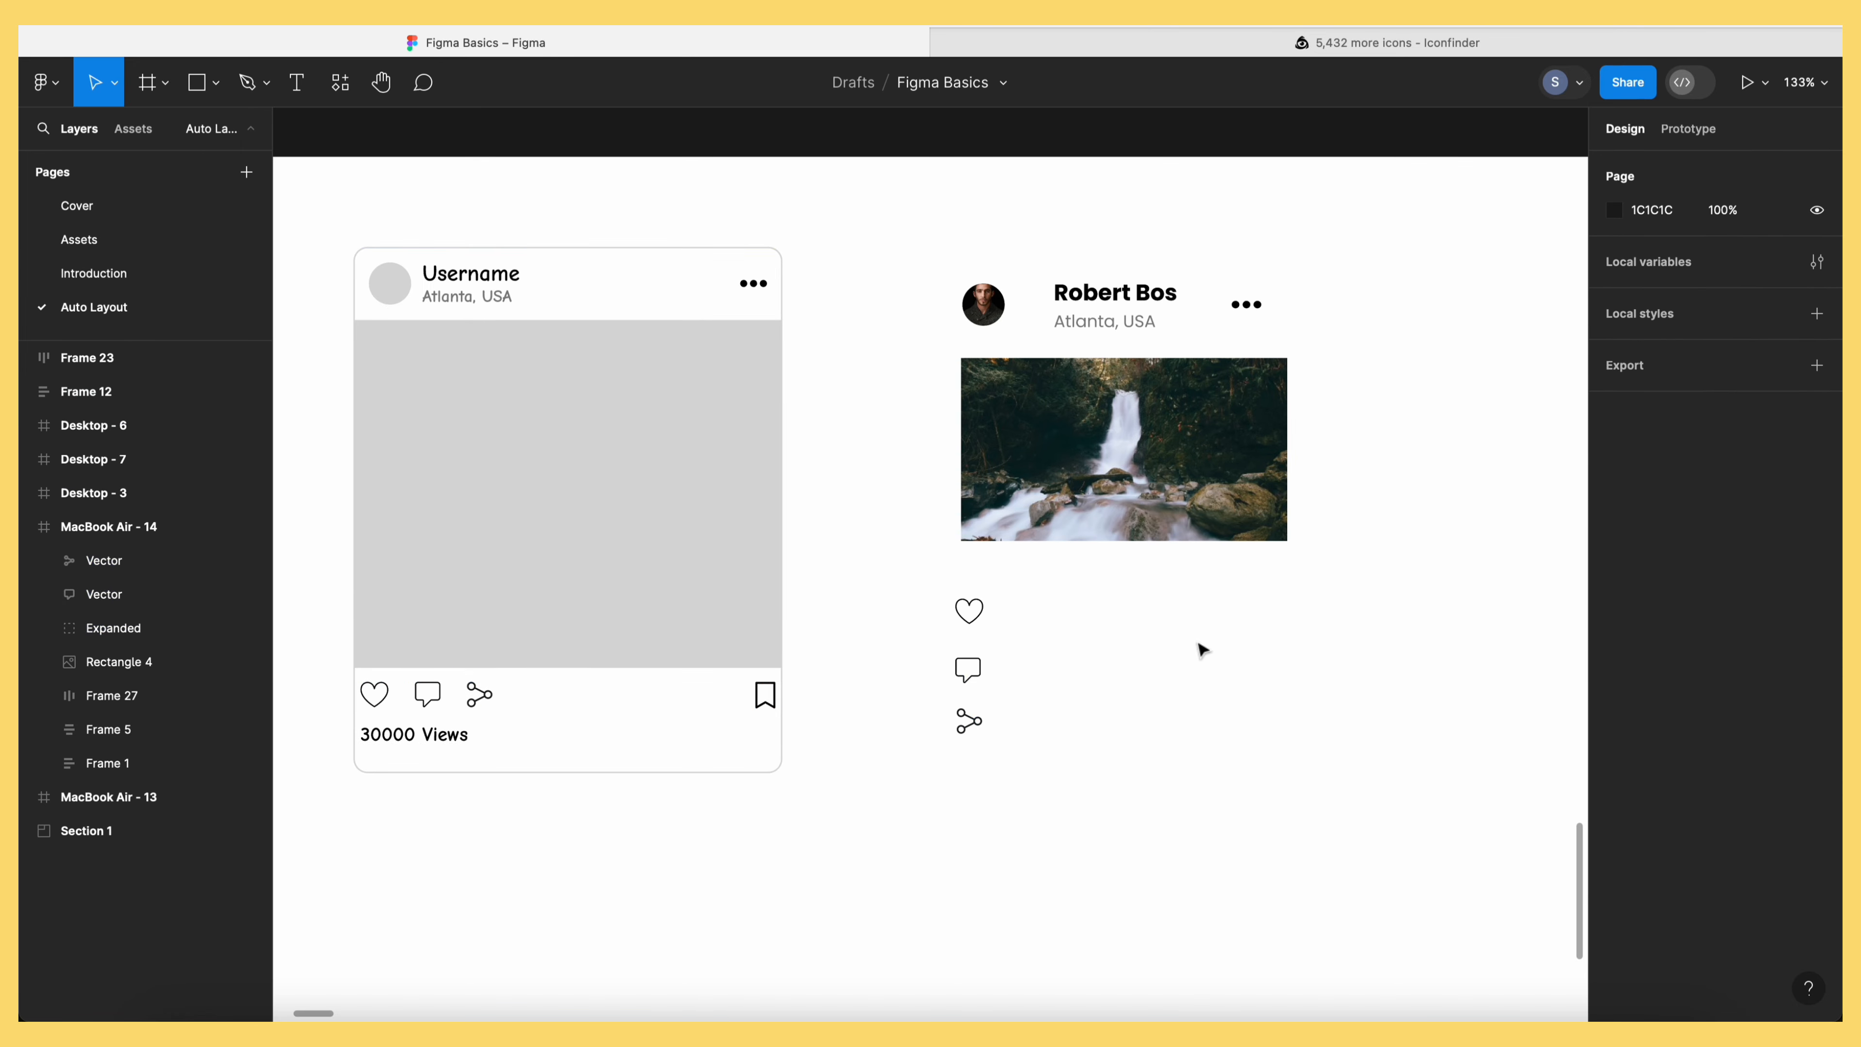
{"action": "key", "text": "ctrl+v"}
{"action": "left_click_drag", "start_coordinate": [932, 569], "coordinate": [1082, 739]}
Wrap the heart, comment and share icons in a horizontal auto-layout row
{"action": "left_click", "coordinate": [1046, 676]}
{"action": "left_click_drag", "start_coordinate": [926, 583], "coordinate": [1011, 753]}
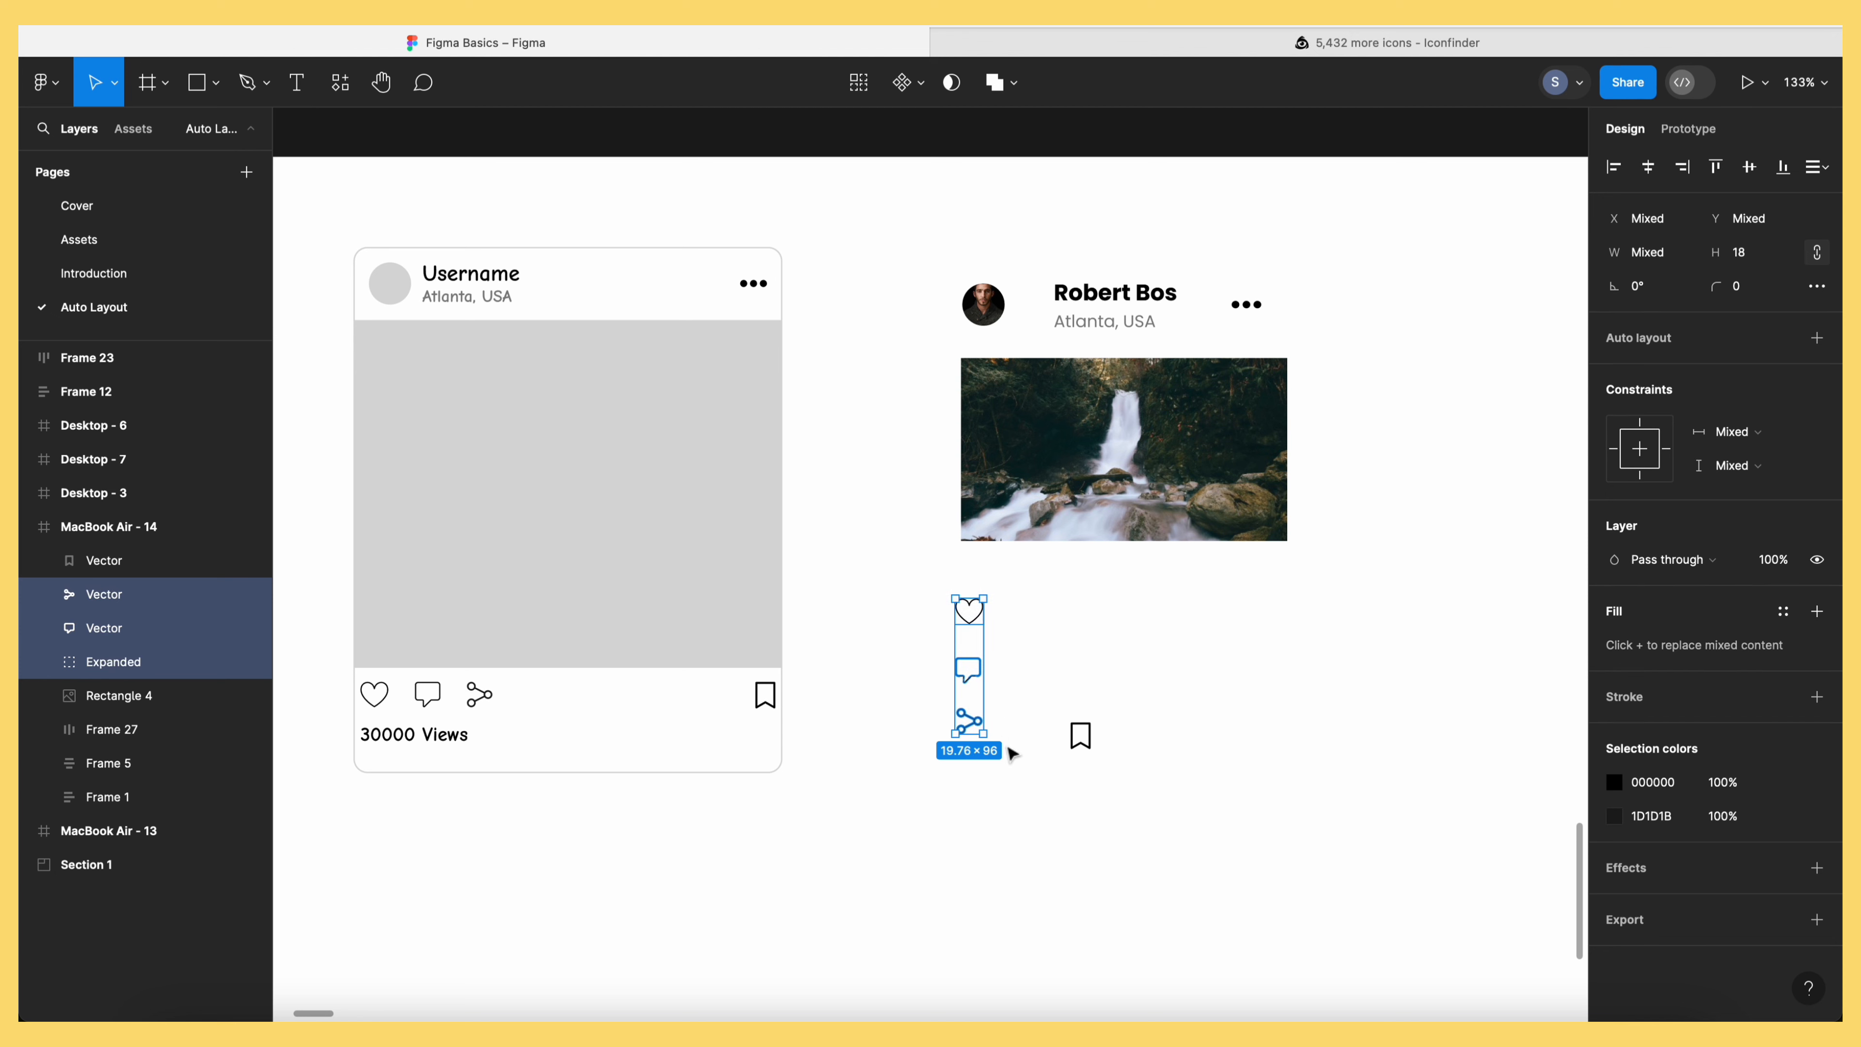
{"action": "key", "text": "shift+a"}
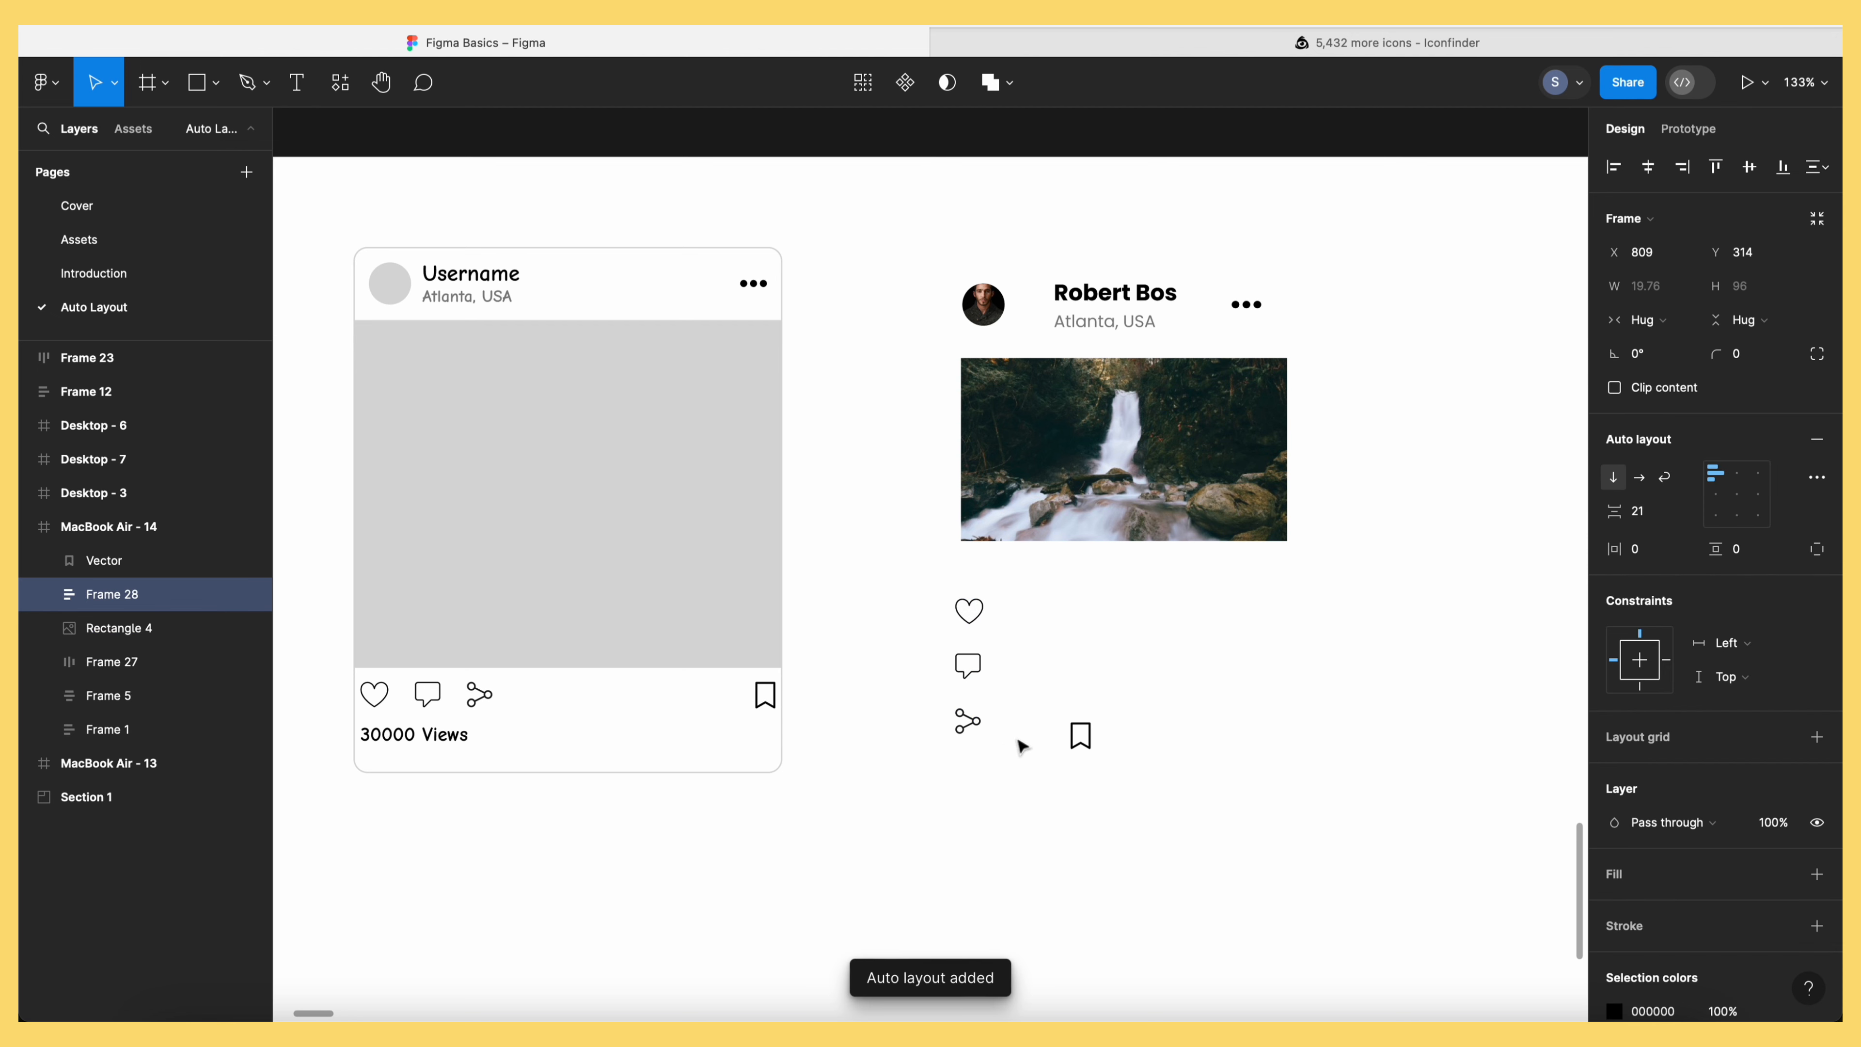
{"action": "left_click", "coordinate": [1641, 479]}
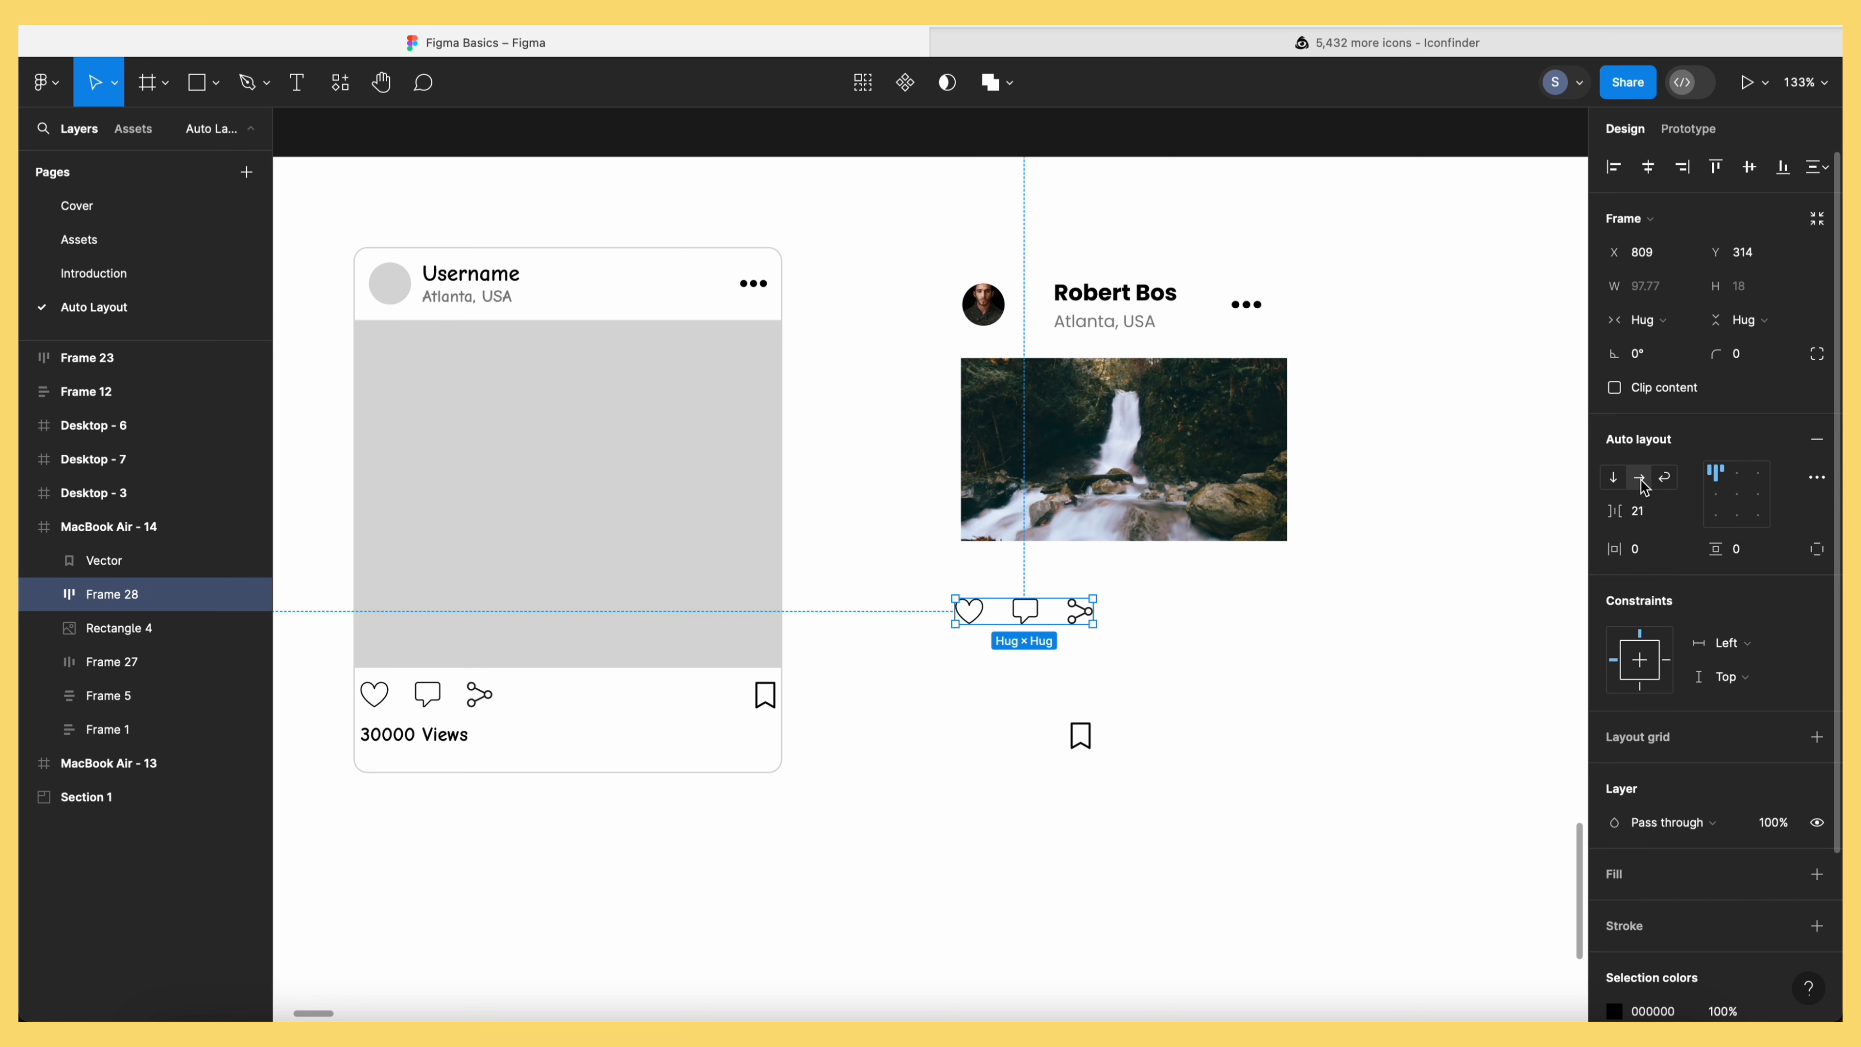
Combine the icon row and bookmark into auto-layout Frame 29 under the photo
{"action": "left_click", "coordinate": [1235, 620]}
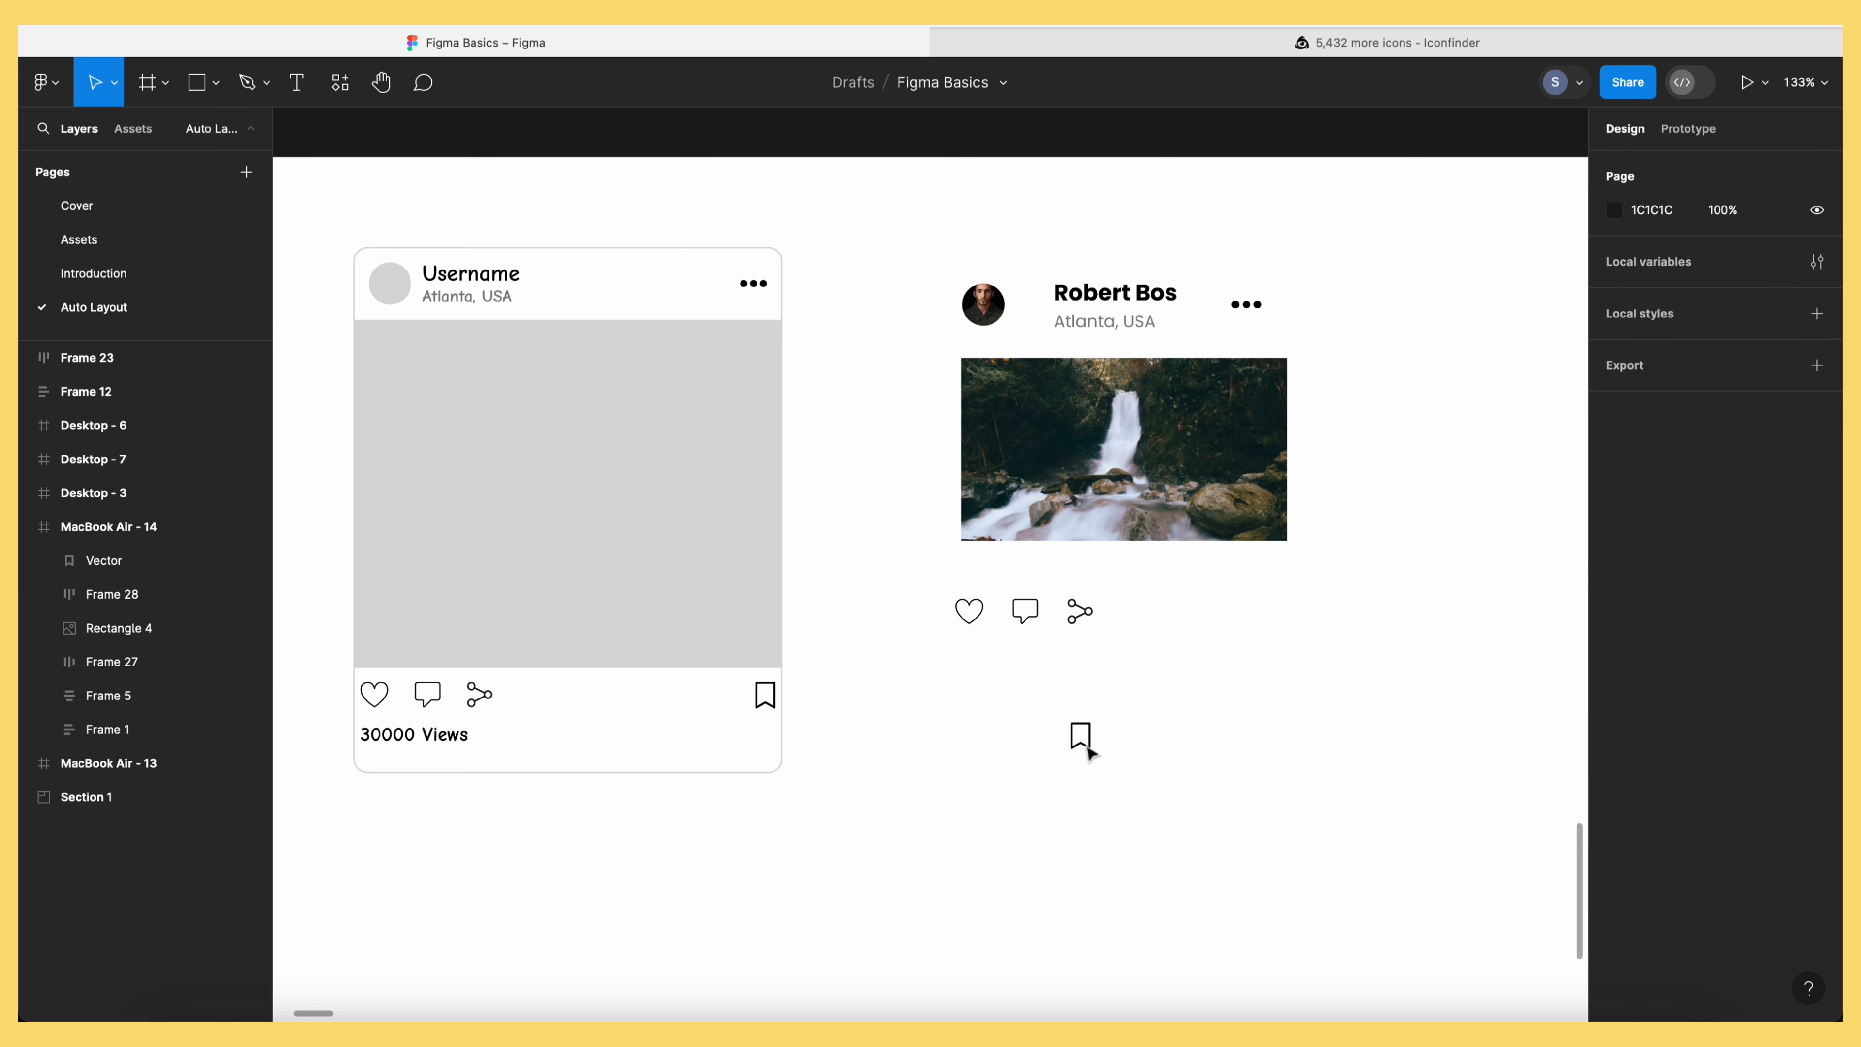
{"action": "left_click_drag", "start_coordinate": [1080, 735], "coordinate": [1171, 625]}
{"action": "left_click", "coordinate": [914, 605]}
{"action": "left_click_drag", "start_coordinate": [940, 571], "coordinate": [1221, 666]}
{"action": "left_click", "coordinate": [1224, 676]}
{"action": "left_click_drag", "start_coordinate": [929, 583], "coordinate": [1184, 643]}
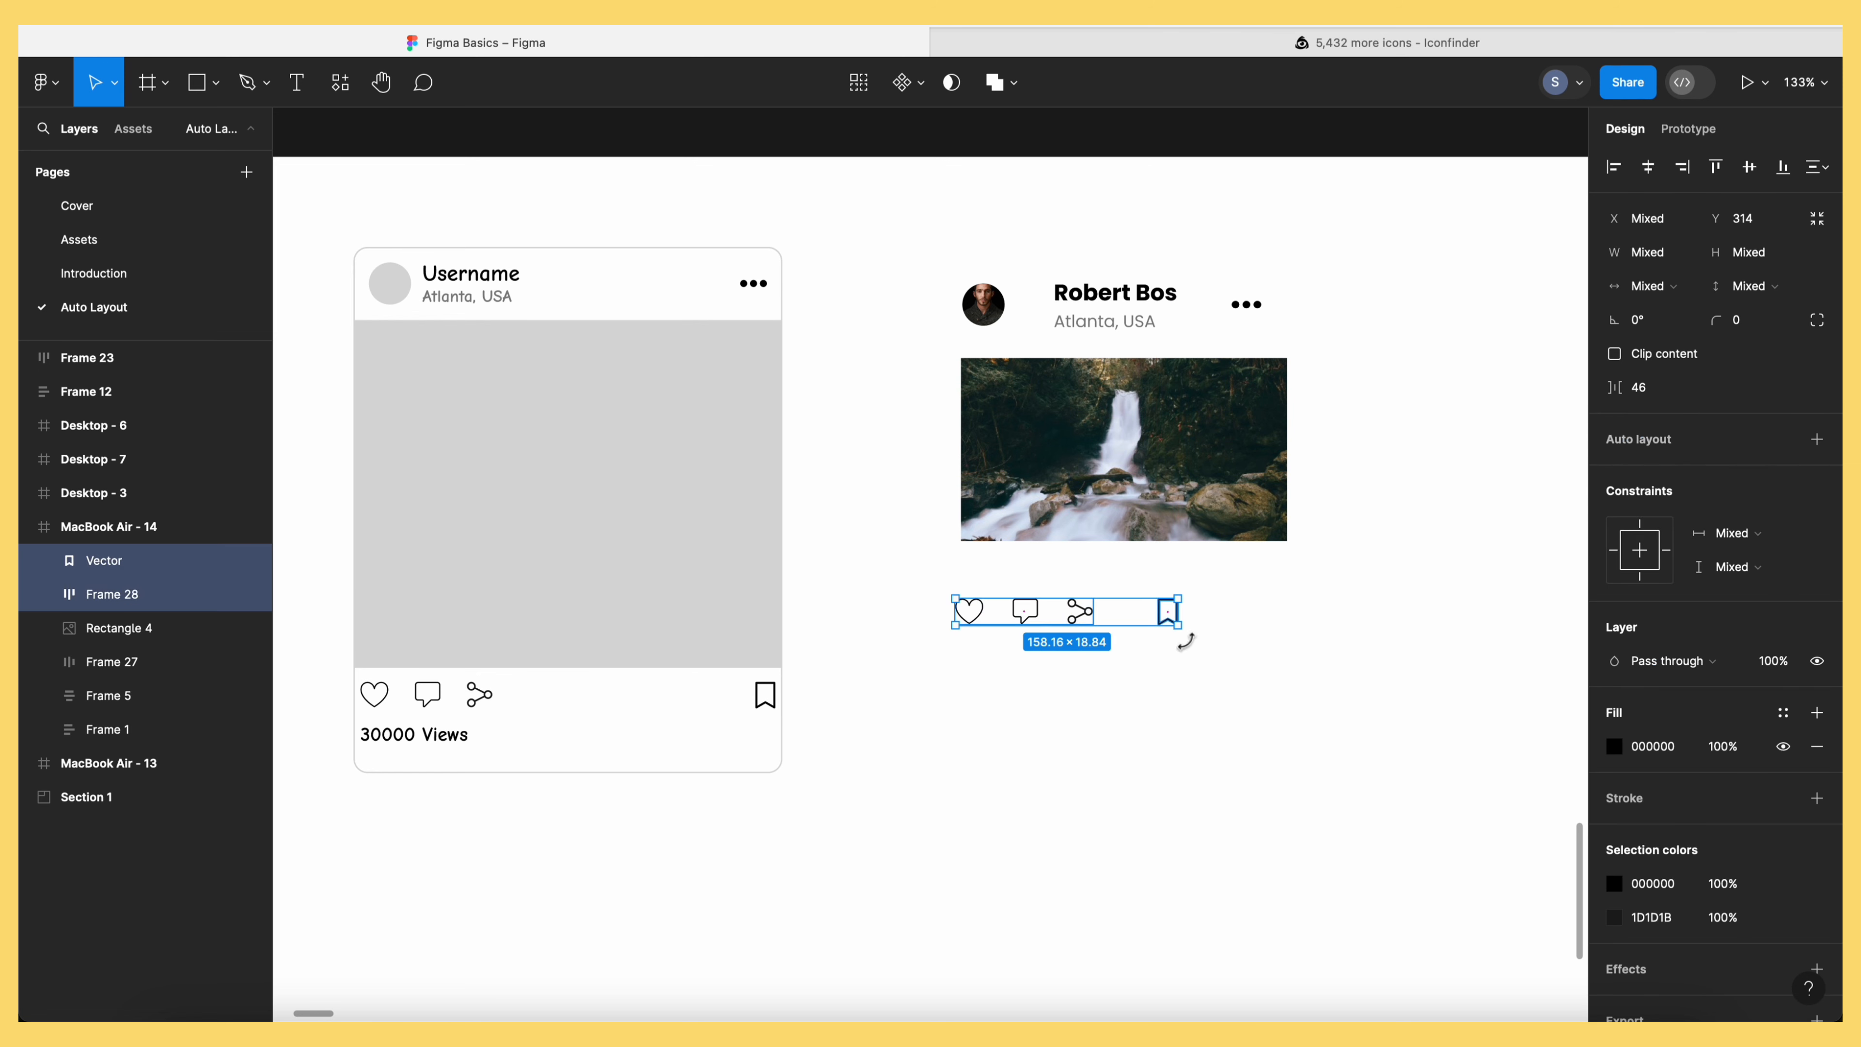
{"action": "left_click", "coordinate": [1816, 439]}
{"action": "left_click", "coordinate": [1038, 785]}
{"action": "left_click_drag", "start_coordinate": [1041, 628], "coordinate": [1040, 572]}
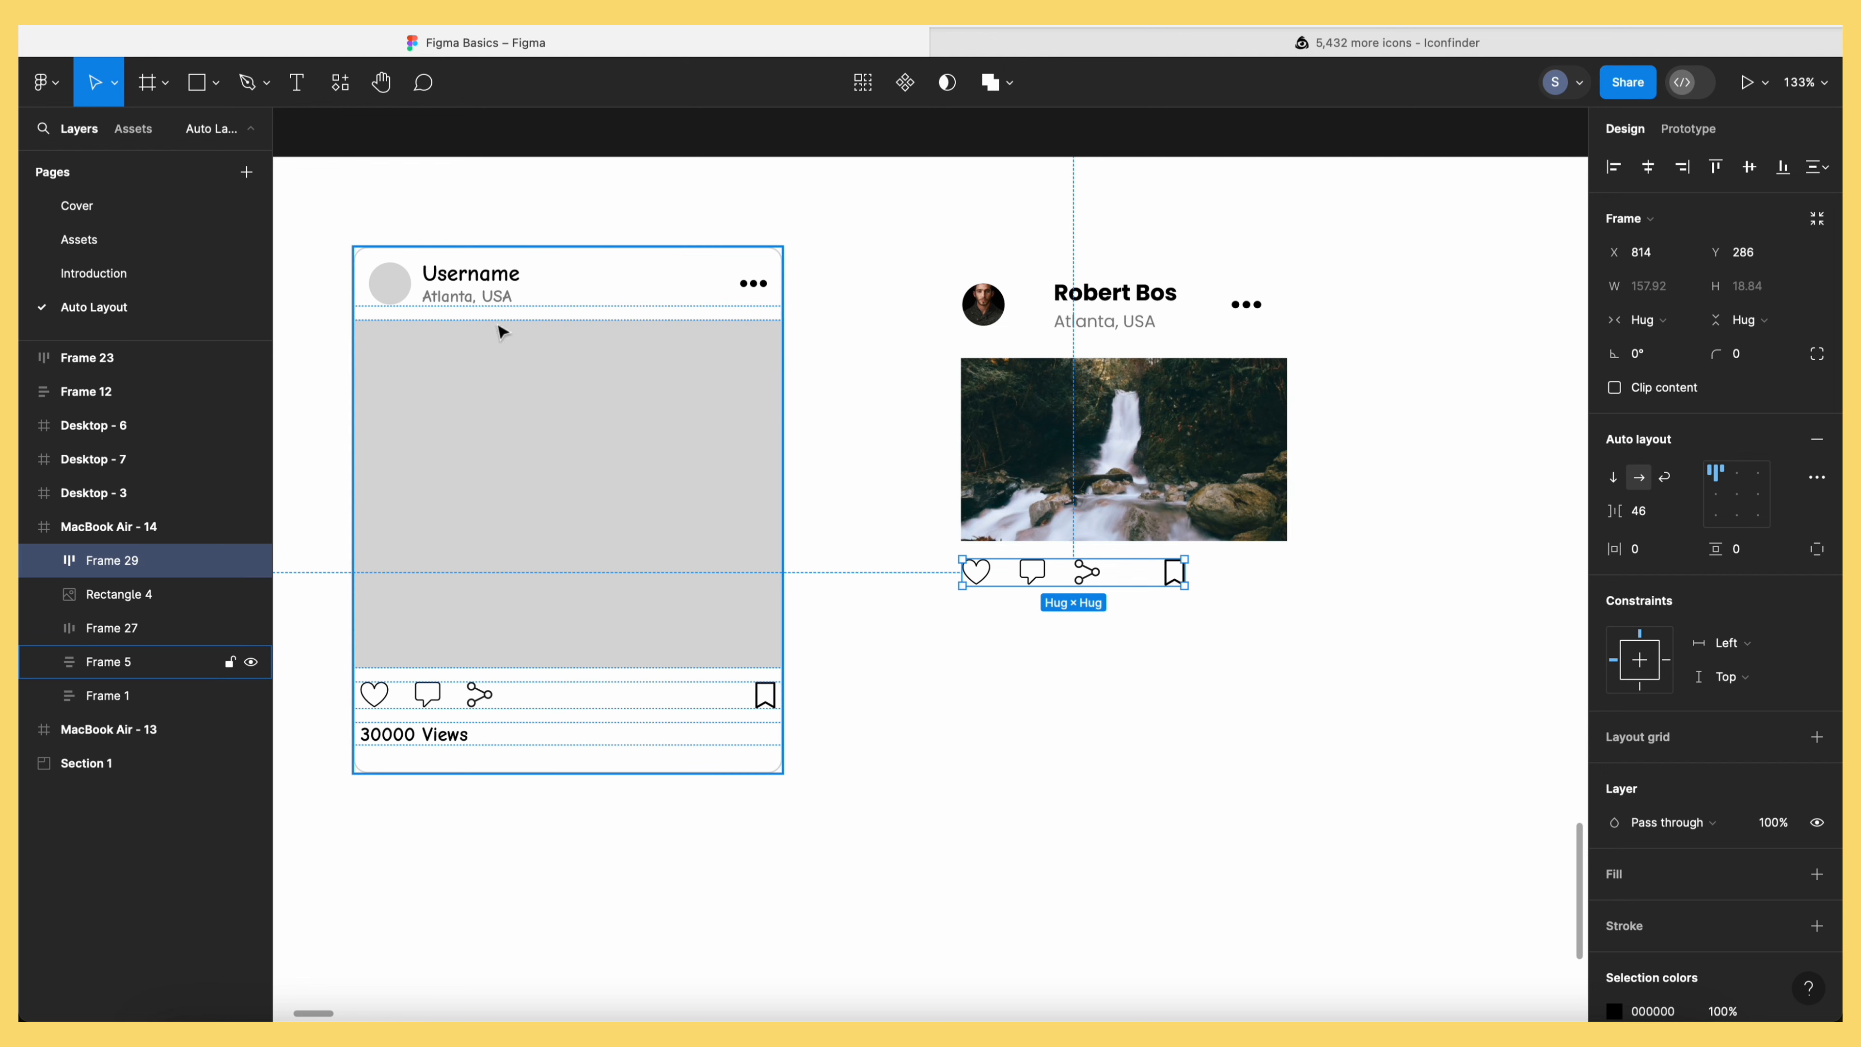
Type '30000 Views' below the icons, then select the header, photo, icons and views text
{"action": "key", "text": "t"}
{"action": "left_click", "coordinate": [980, 664]}
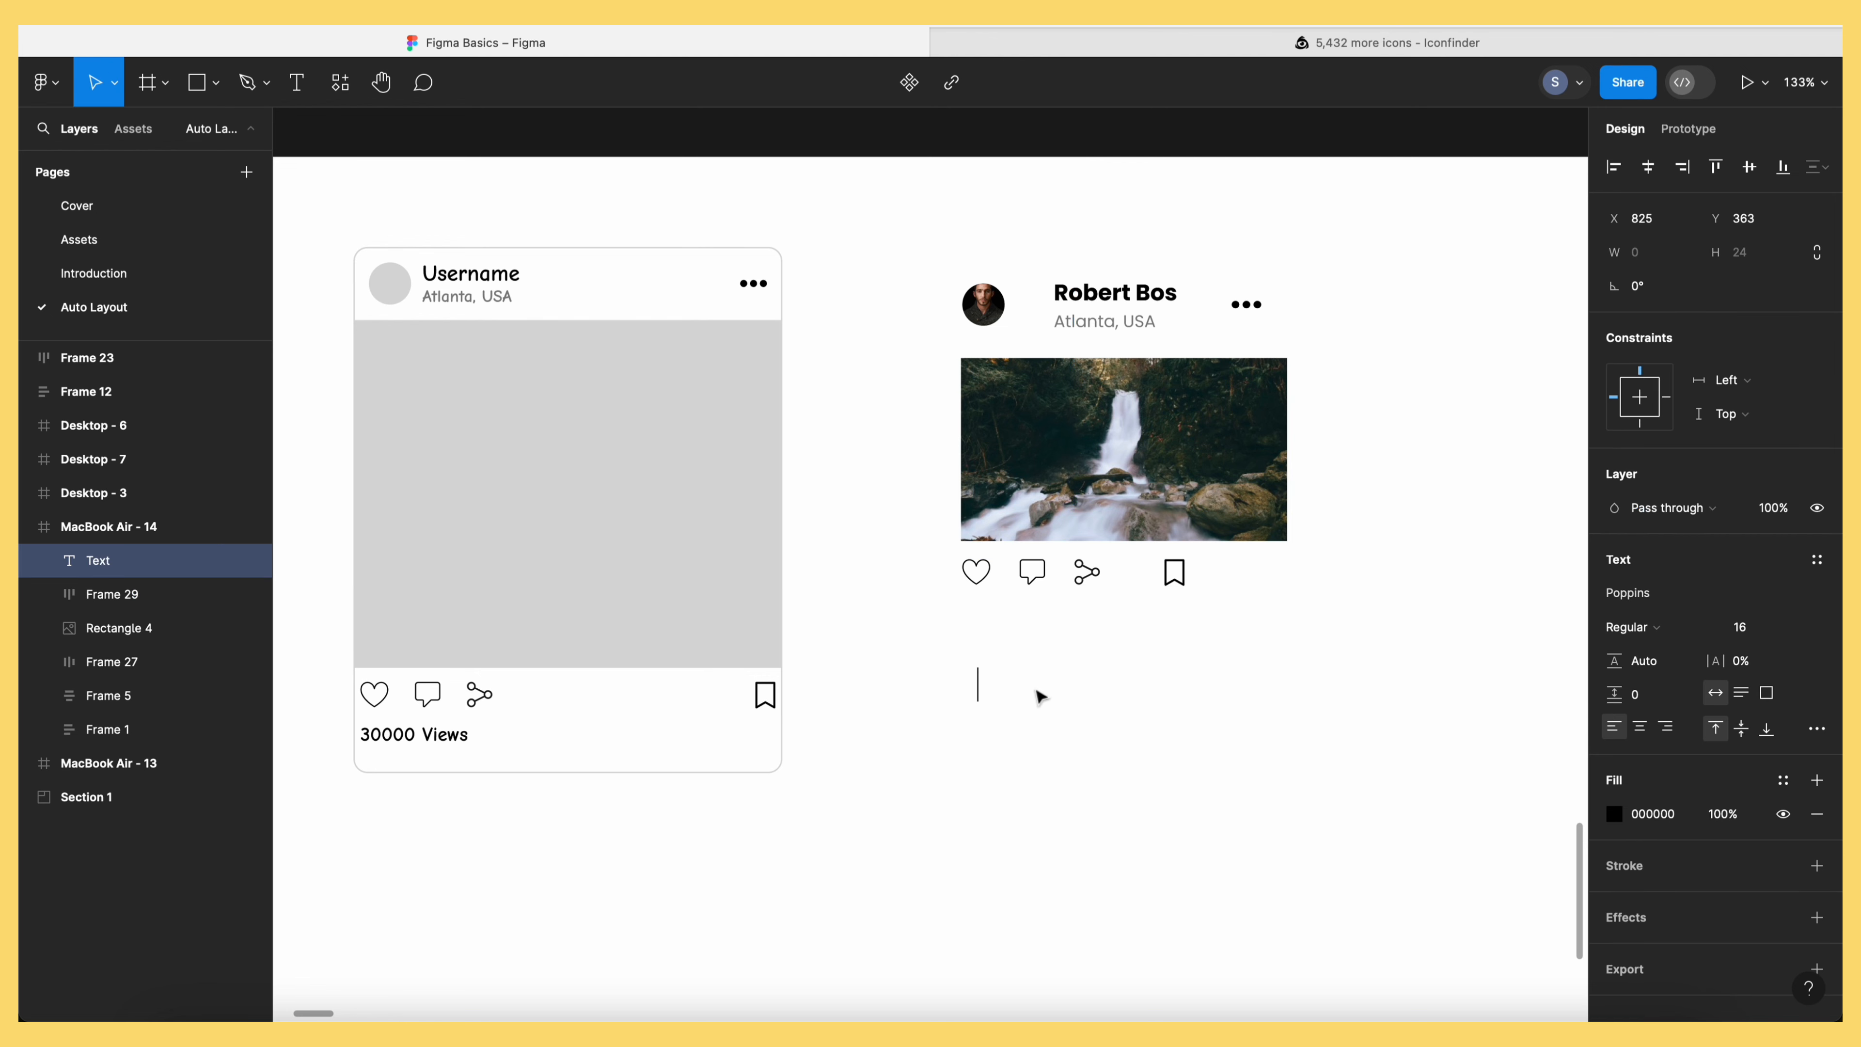
{"action": "type", "text": "30000 Views"}
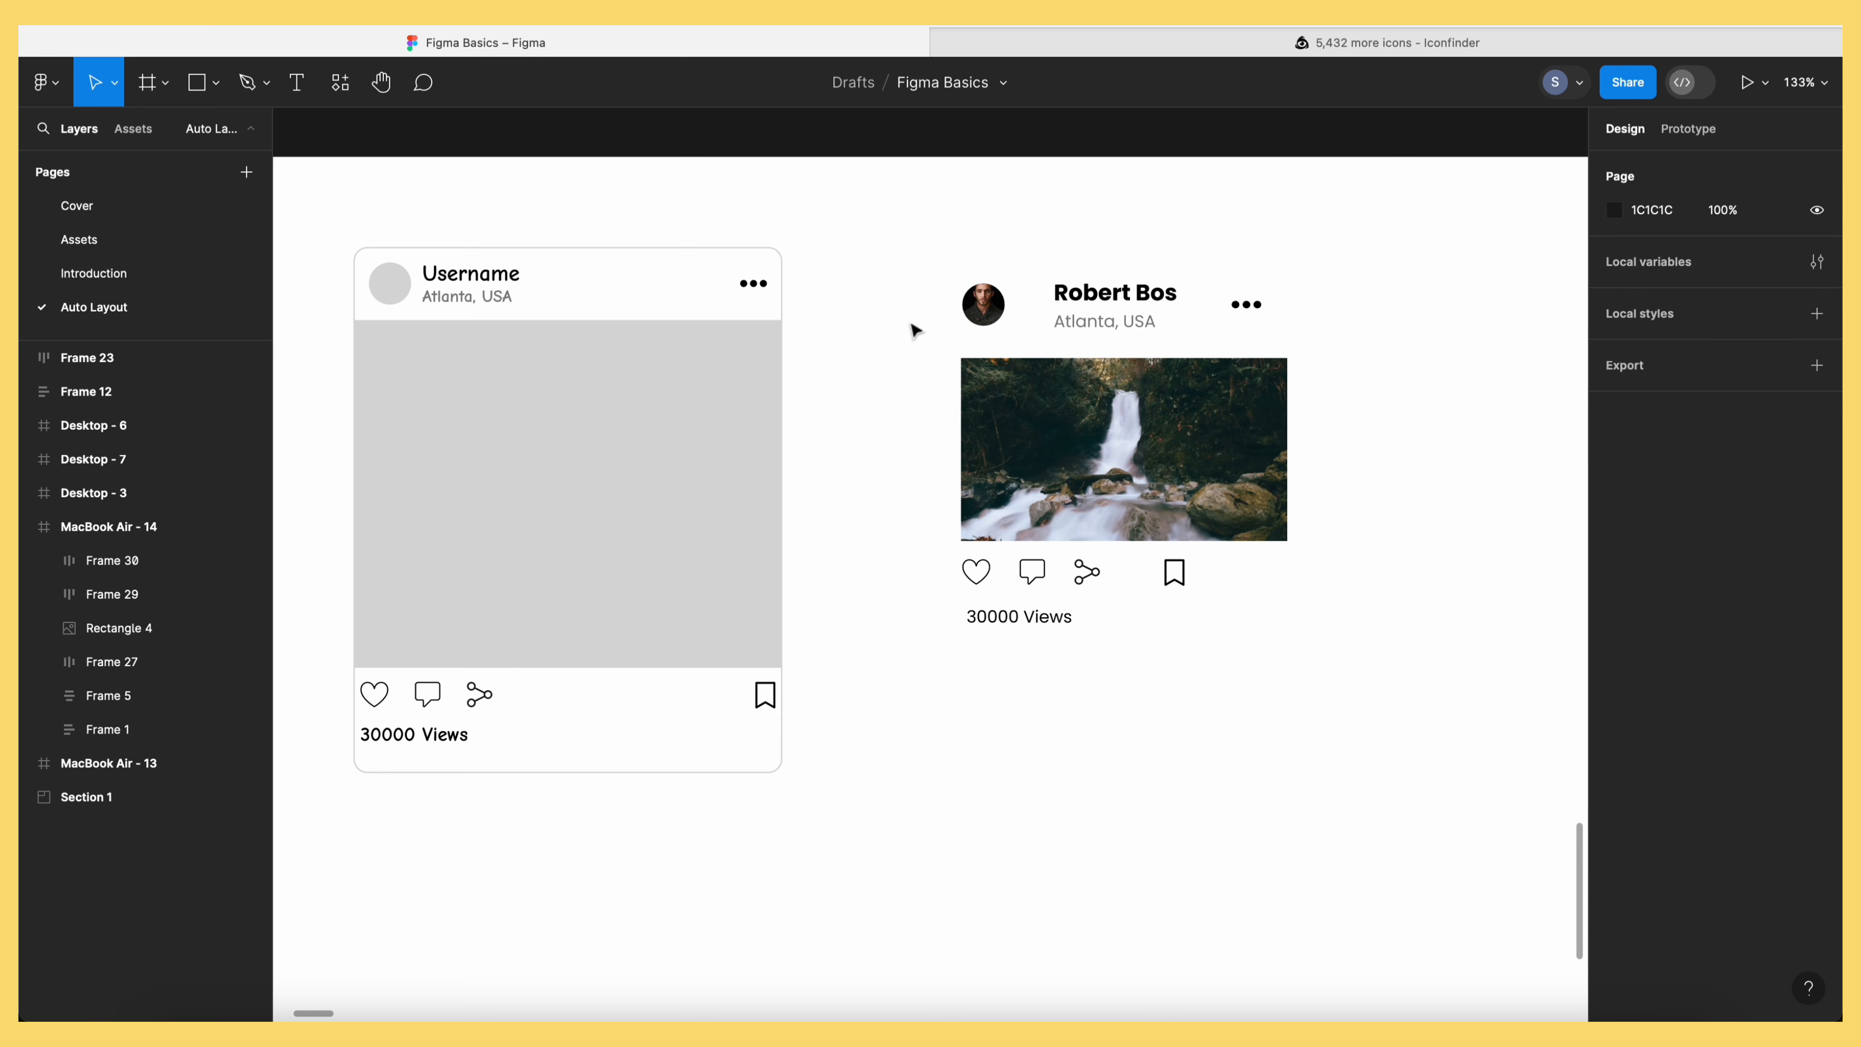
{"action": "left_click_drag", "start_coordinate": [916, 228], "coordinate": [1364, 751]}
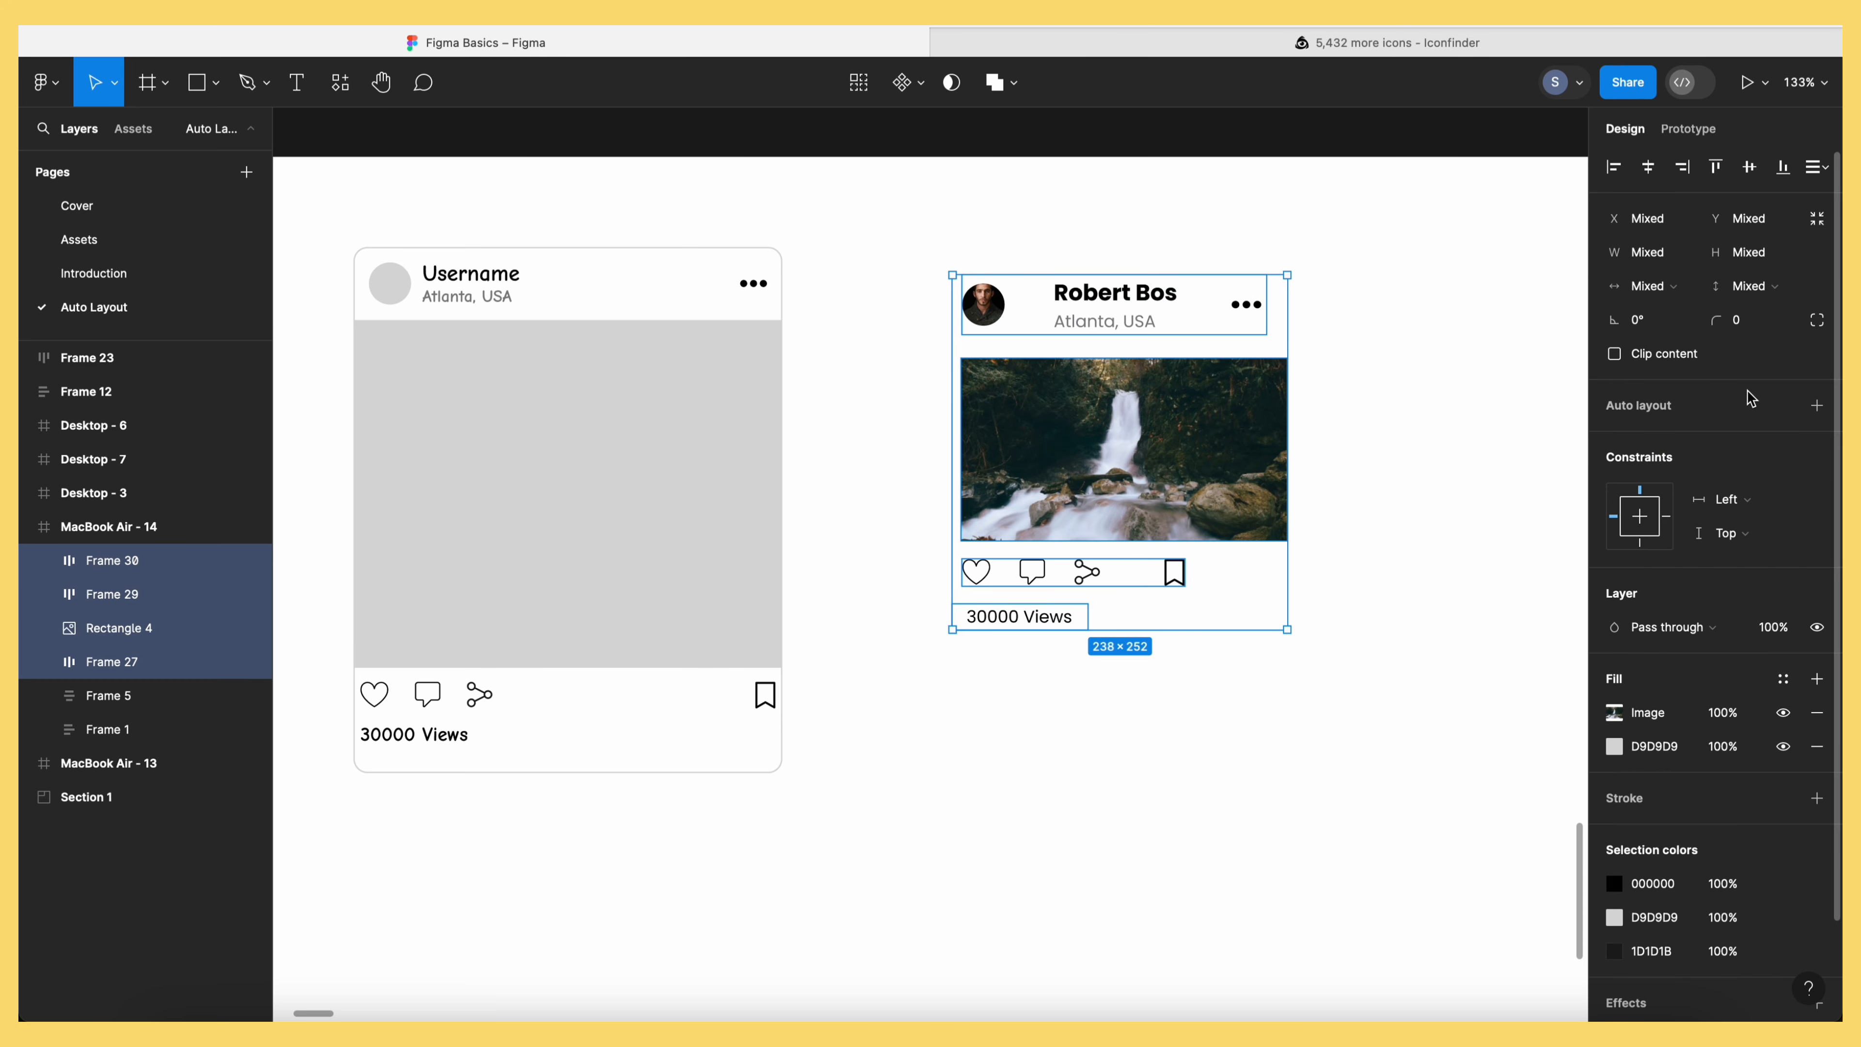
Wrap the card rows in vertical auto layout Frame 31 with a CACACA stroke
{"action": "left_click", "coordinate": [1819, 406]}
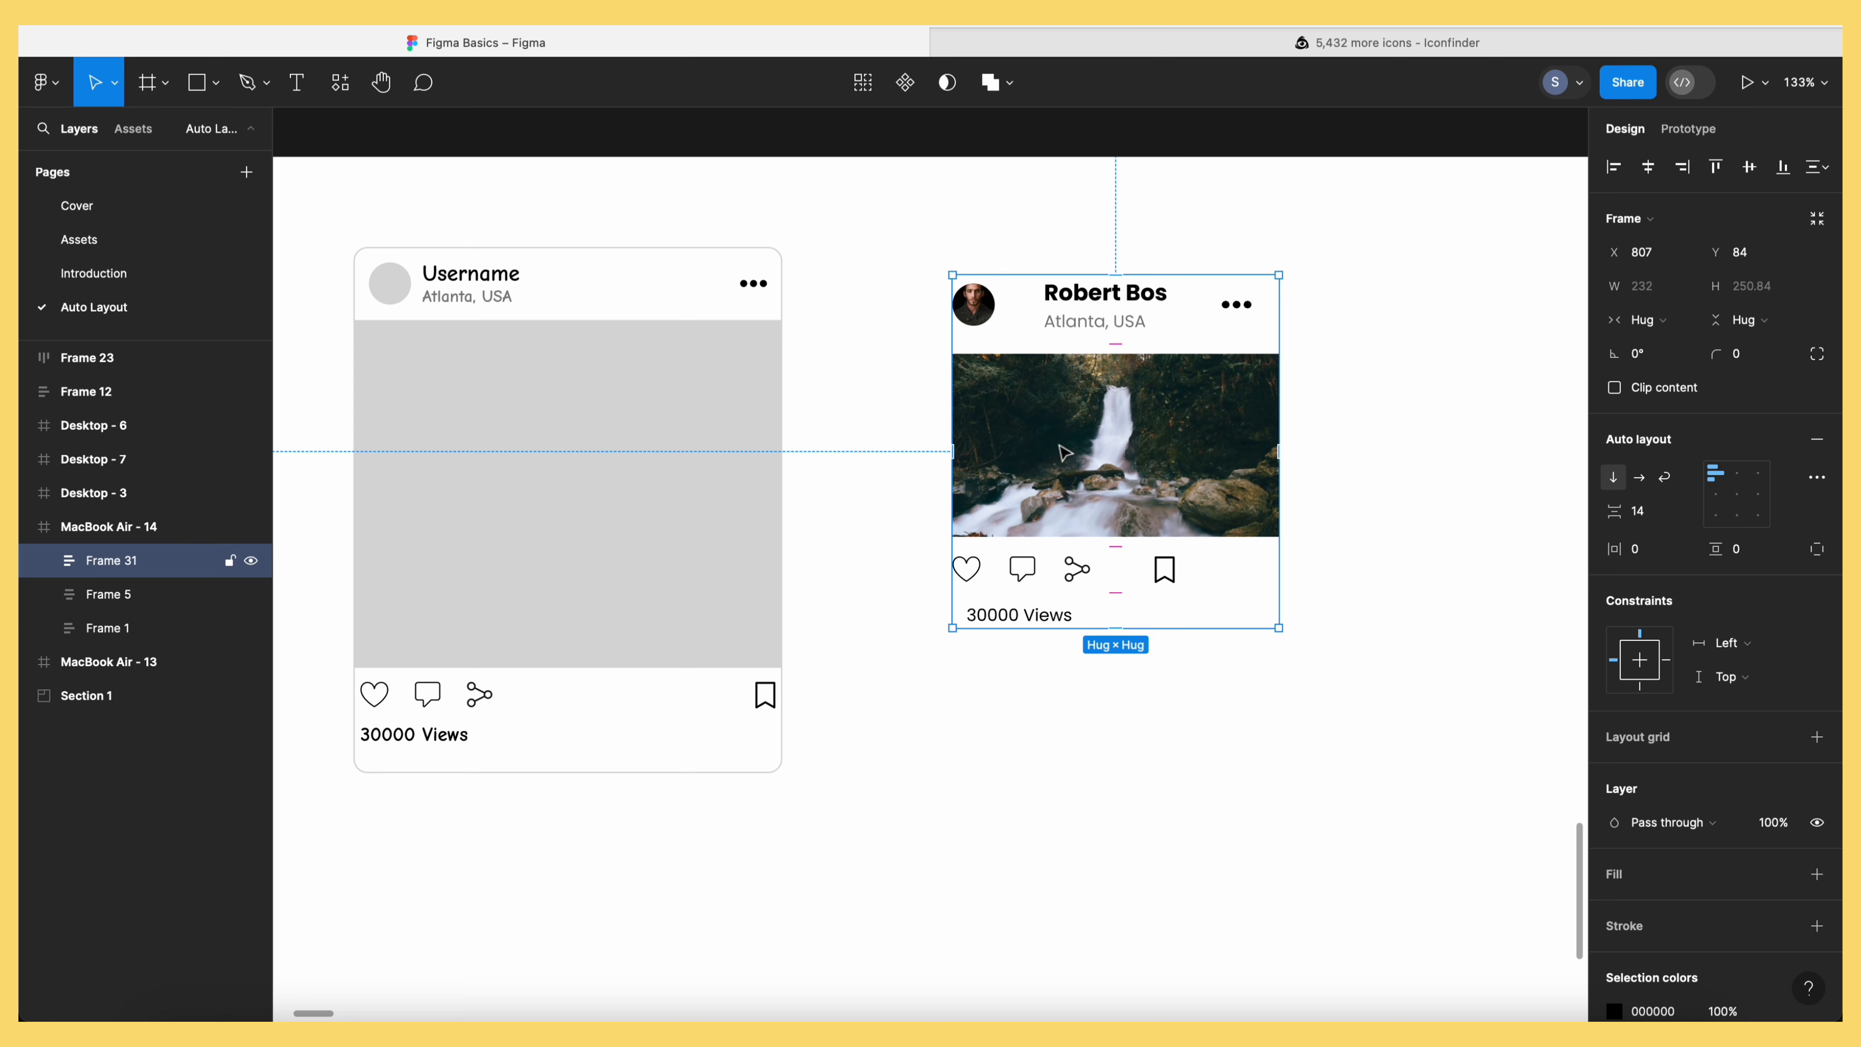
{"action": "left_click", "coordinate": [1819, 928]}
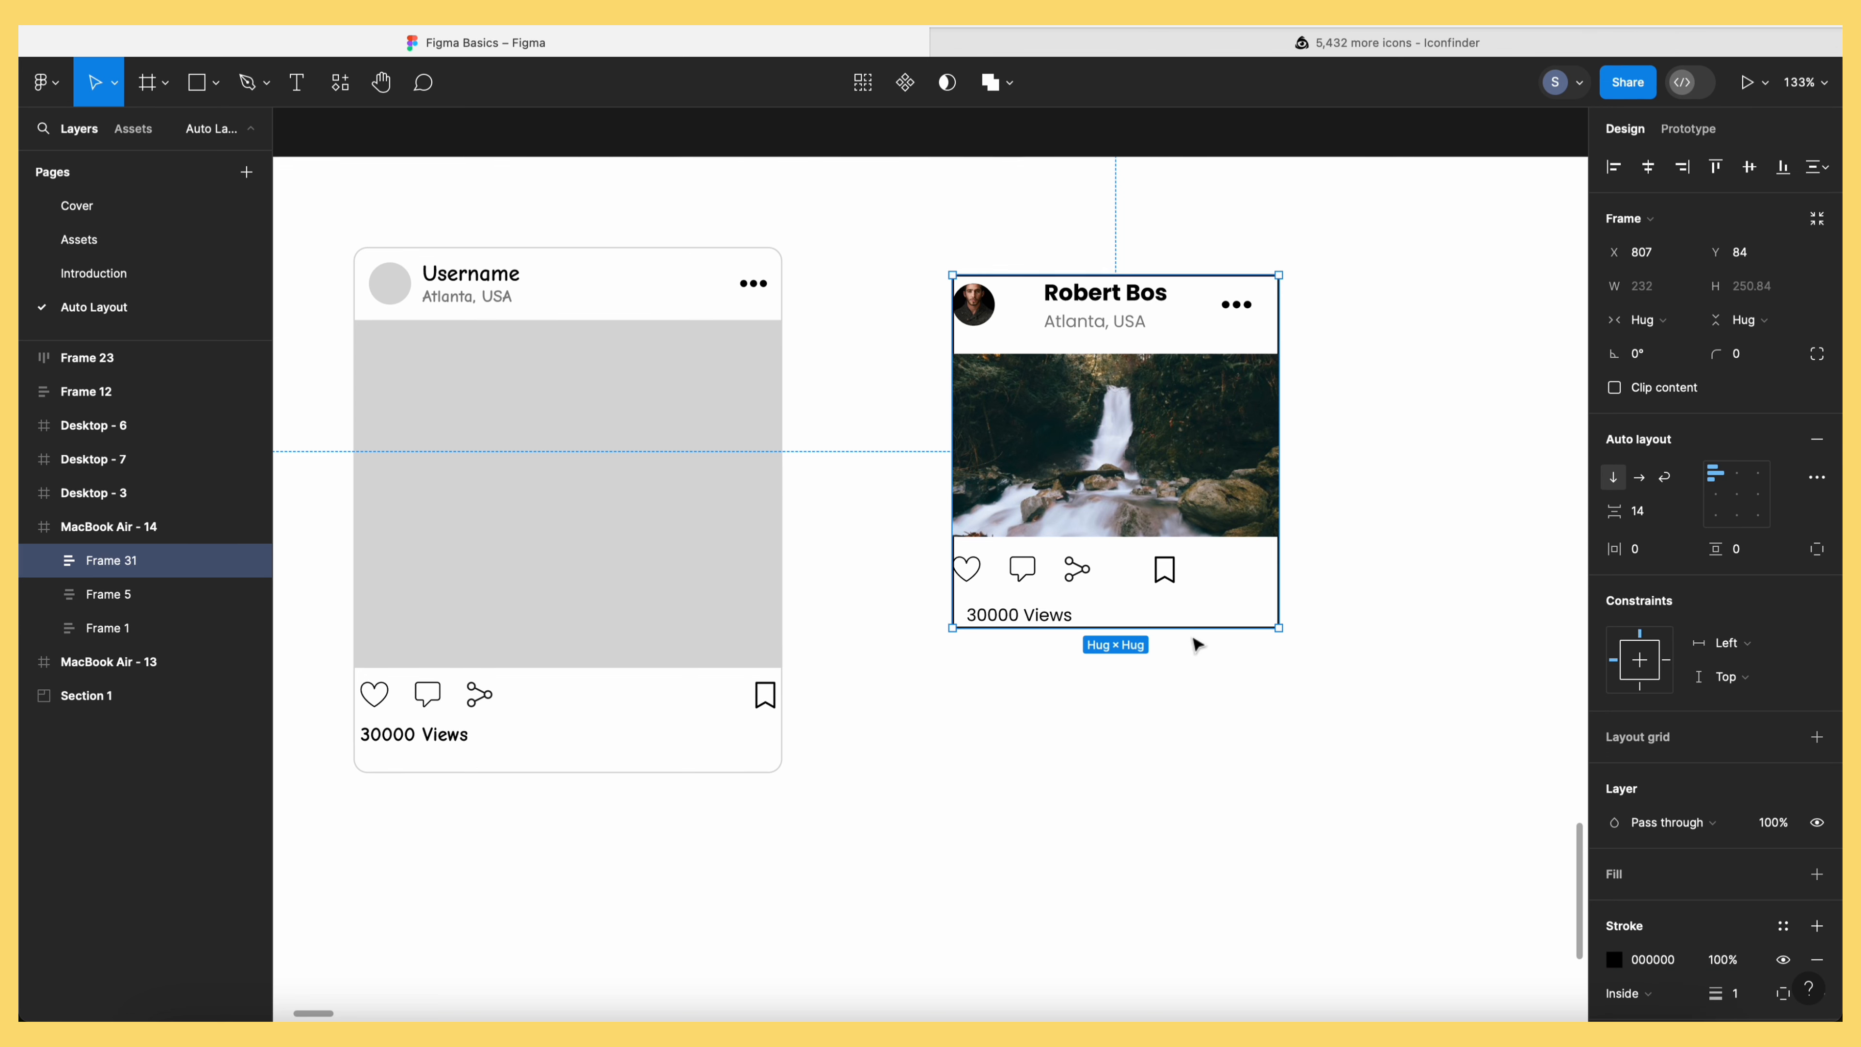
{"action": "left_click", "coordinate": [1628, 955]}
{"action": "left_click", "coordinate": [1267, 656]}
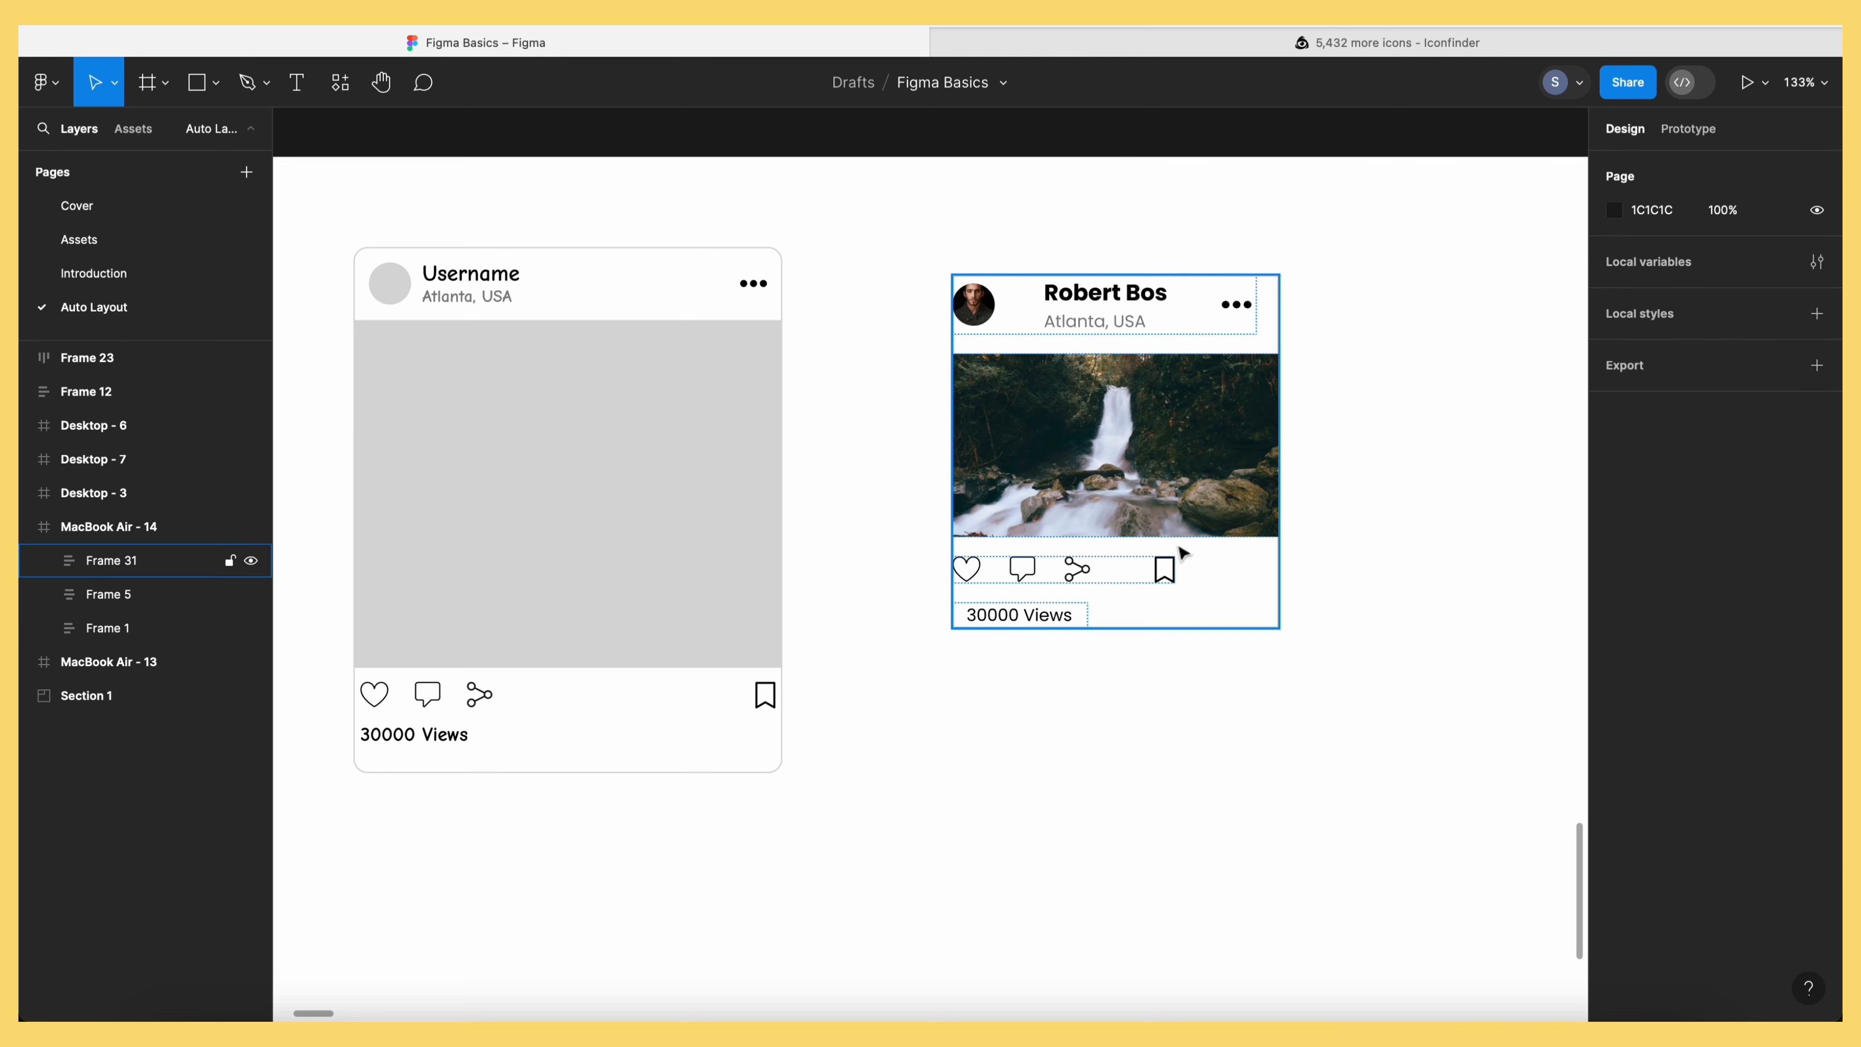
{"action": "left_click_drag", "start_coordinate": [1176, 466], "coordinate": [1148, 467]}
Give the card a corner radius of 10
{"action": "left_click", "coordinate": [1755, 356]}
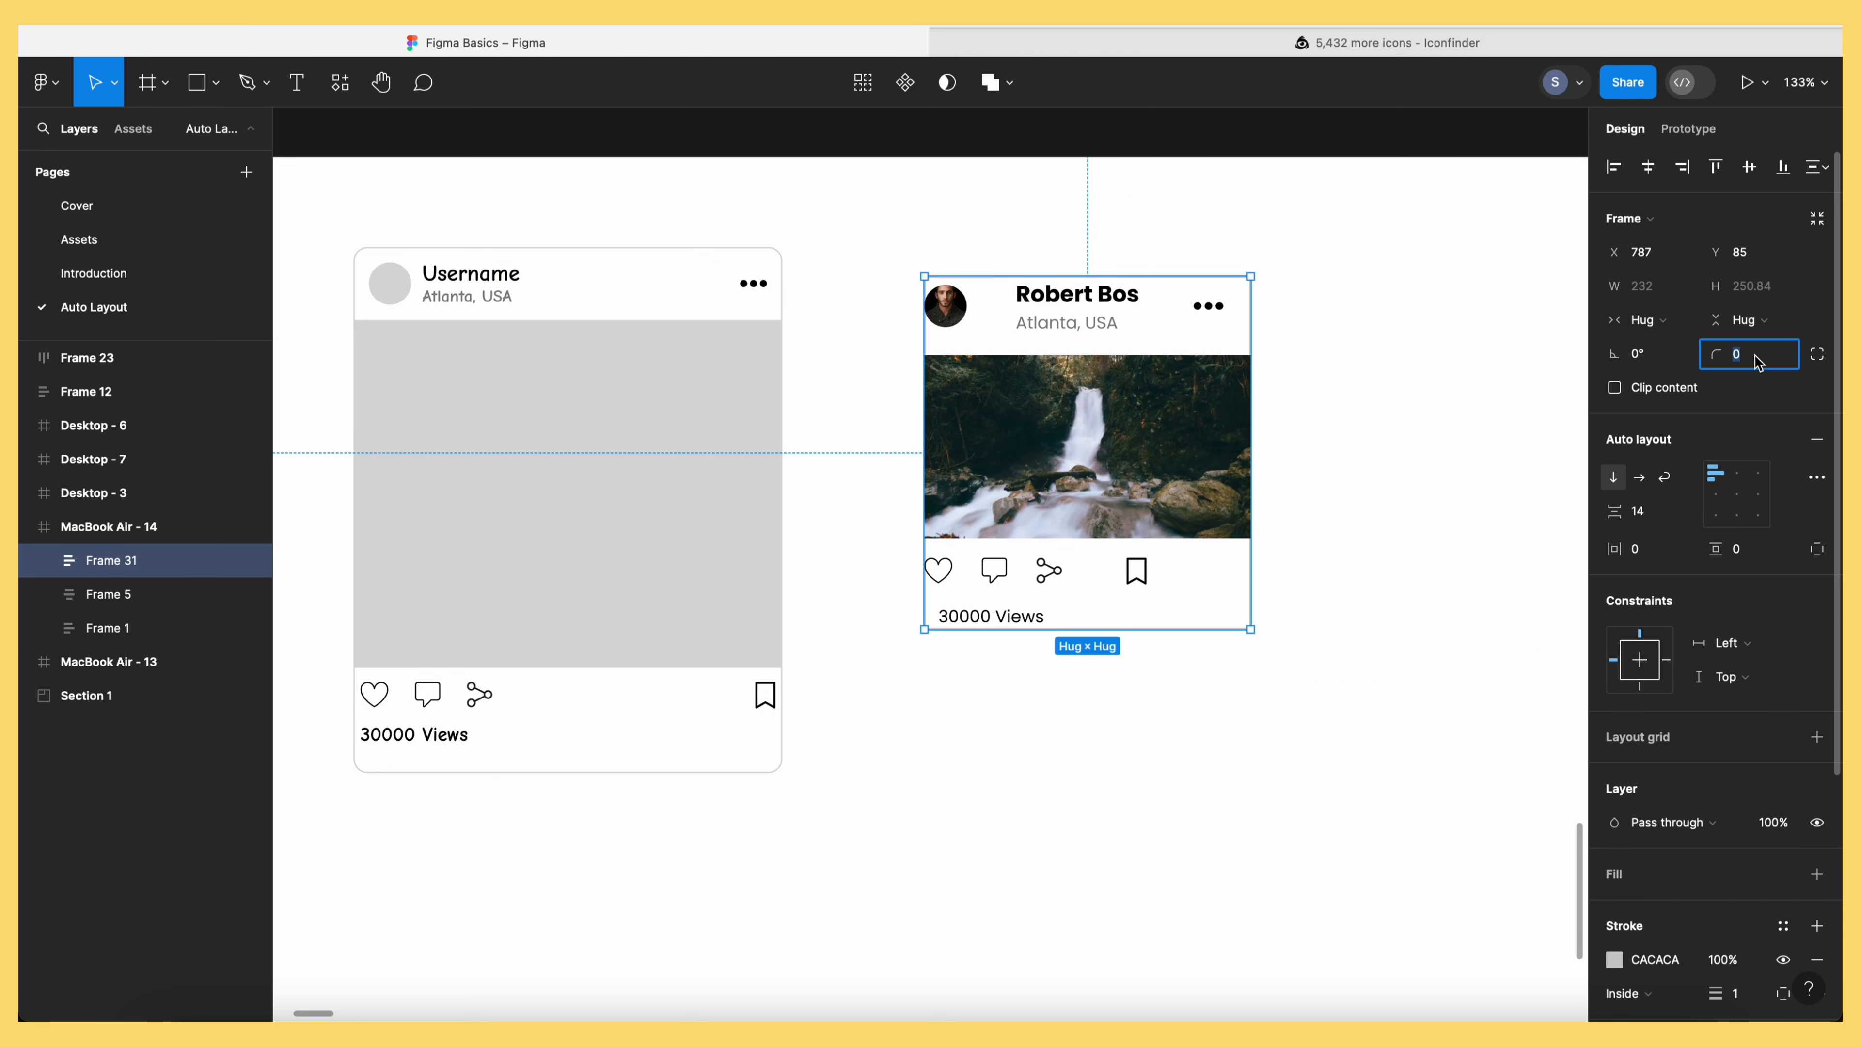
{"action": "key", "text": "Return"}
{"action": "left_click", "coordinate": [1324, 482]}
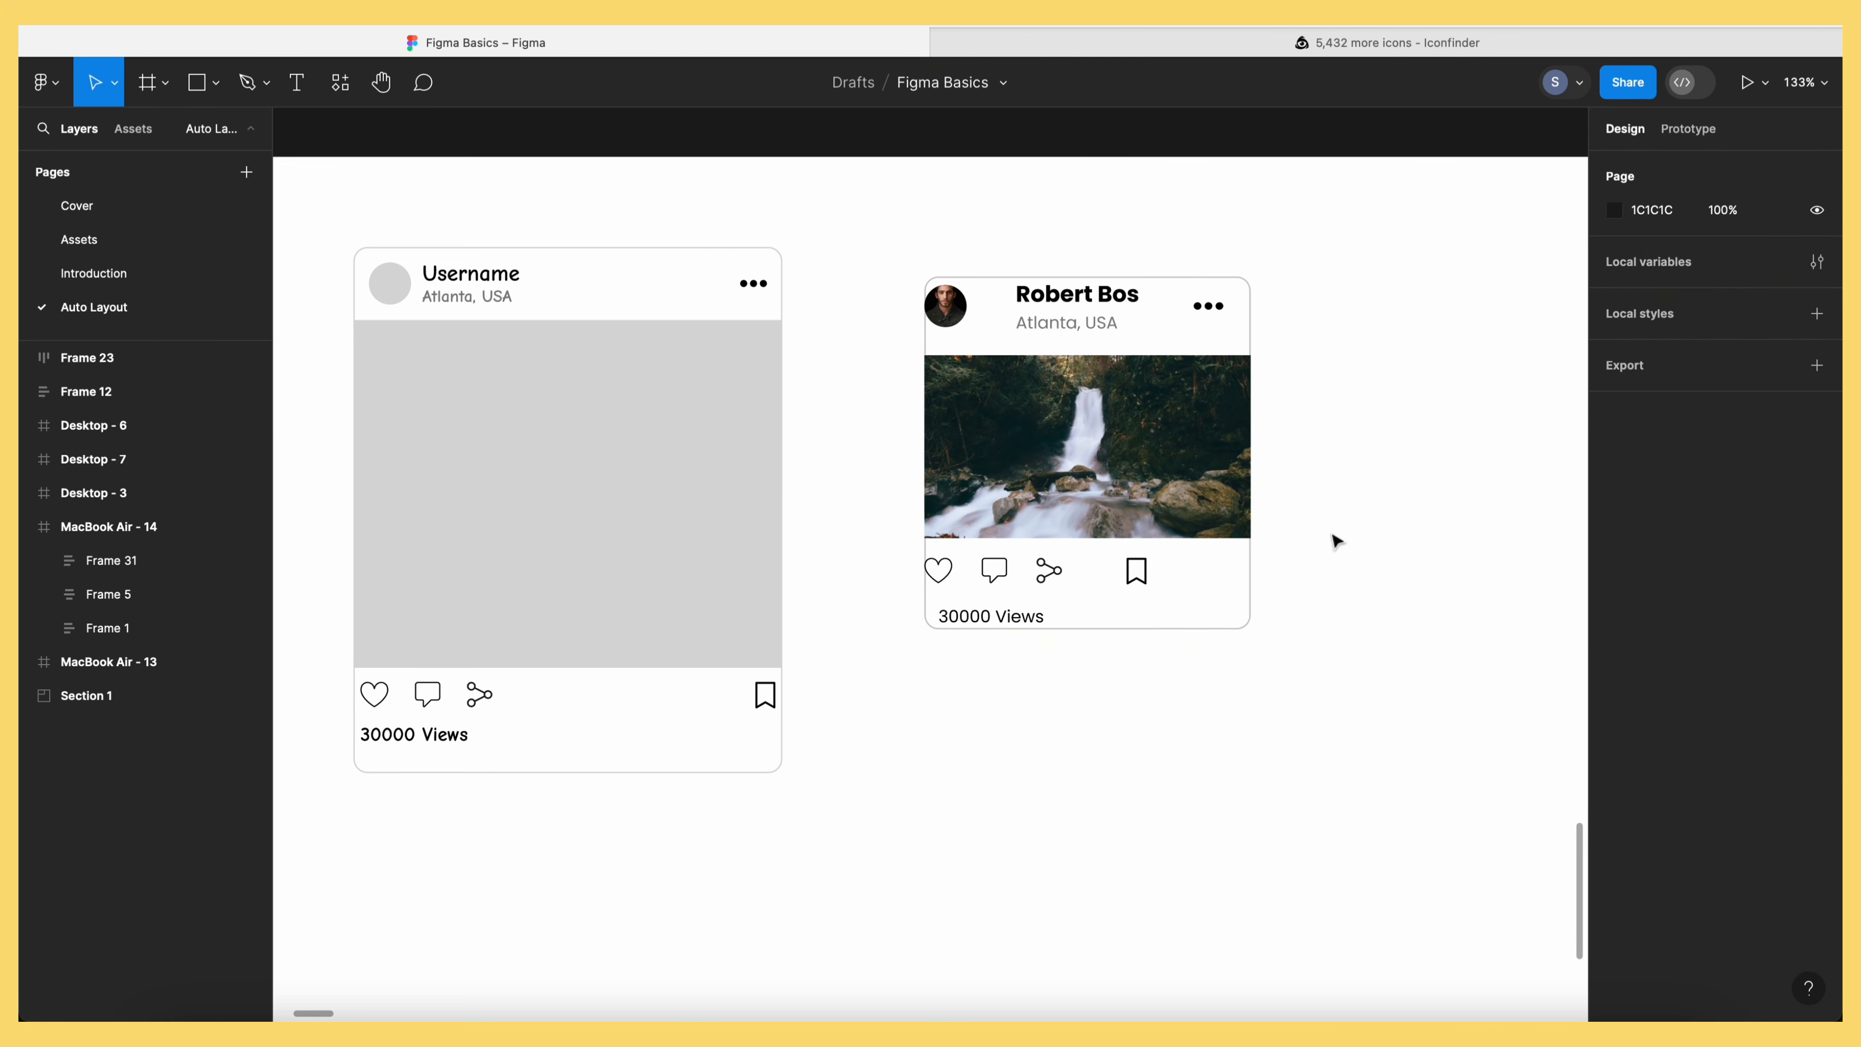
{"action": "left_click", "coordinate": [1145, 482]}
Enlarge the post card beyond its content and inspect its header, photo, icon and views rows
{"action": "left_click_drag", "start_coordinate": [1249, 629], "coordinate": [1407, 694]}
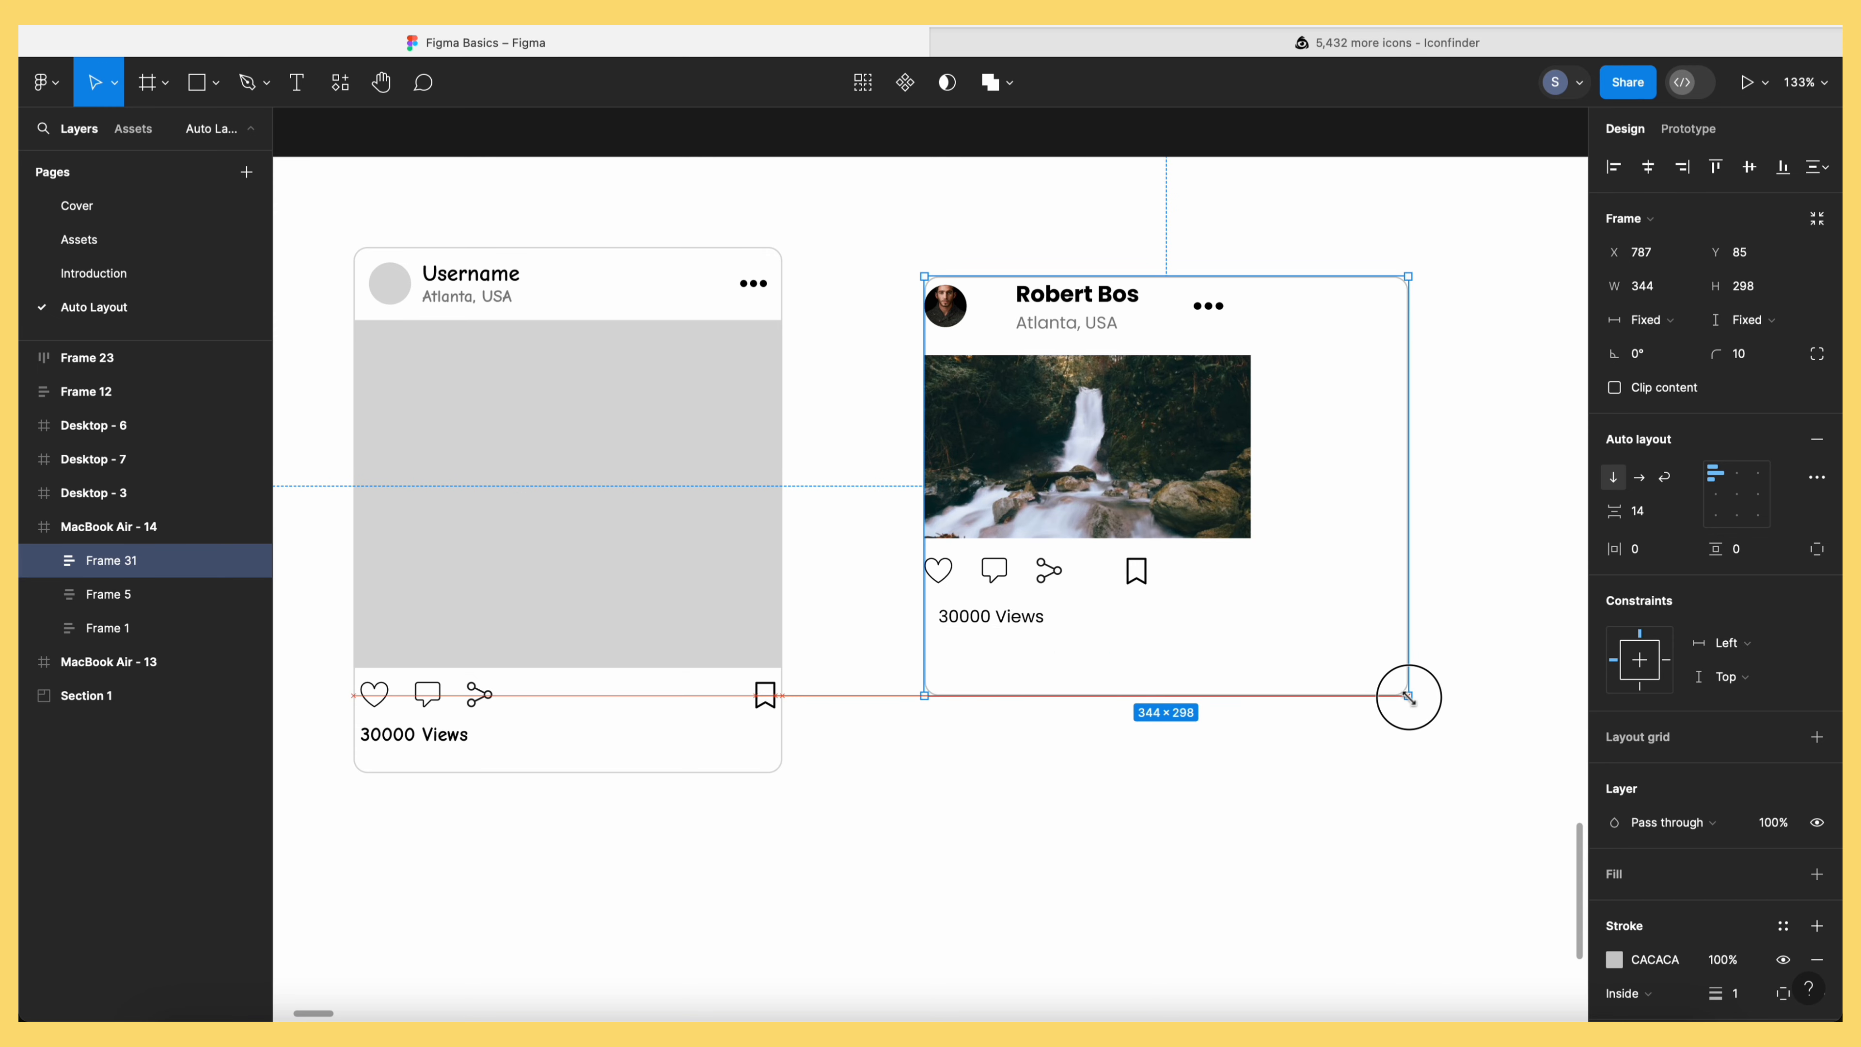
{"action": "left_click", "coordinate": [1044, 775]}
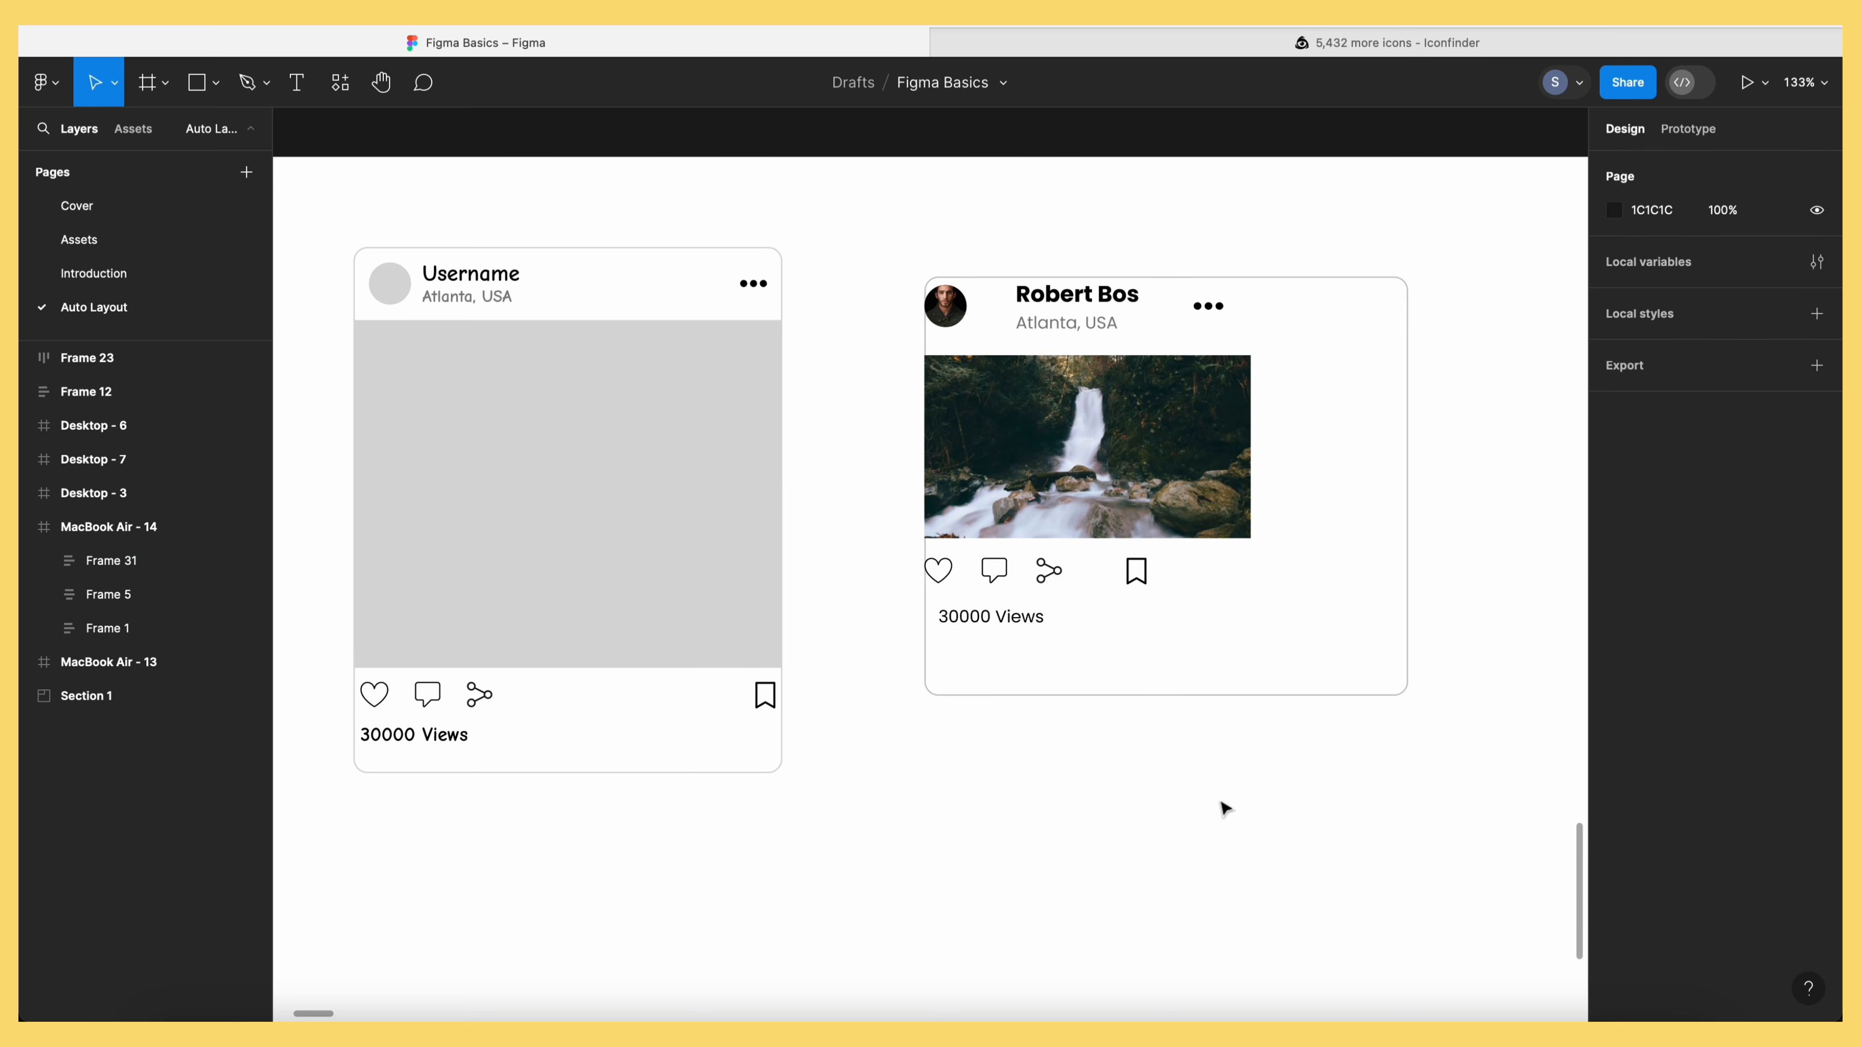
{"action": "left_click", "coordinate": [1179, 307]}
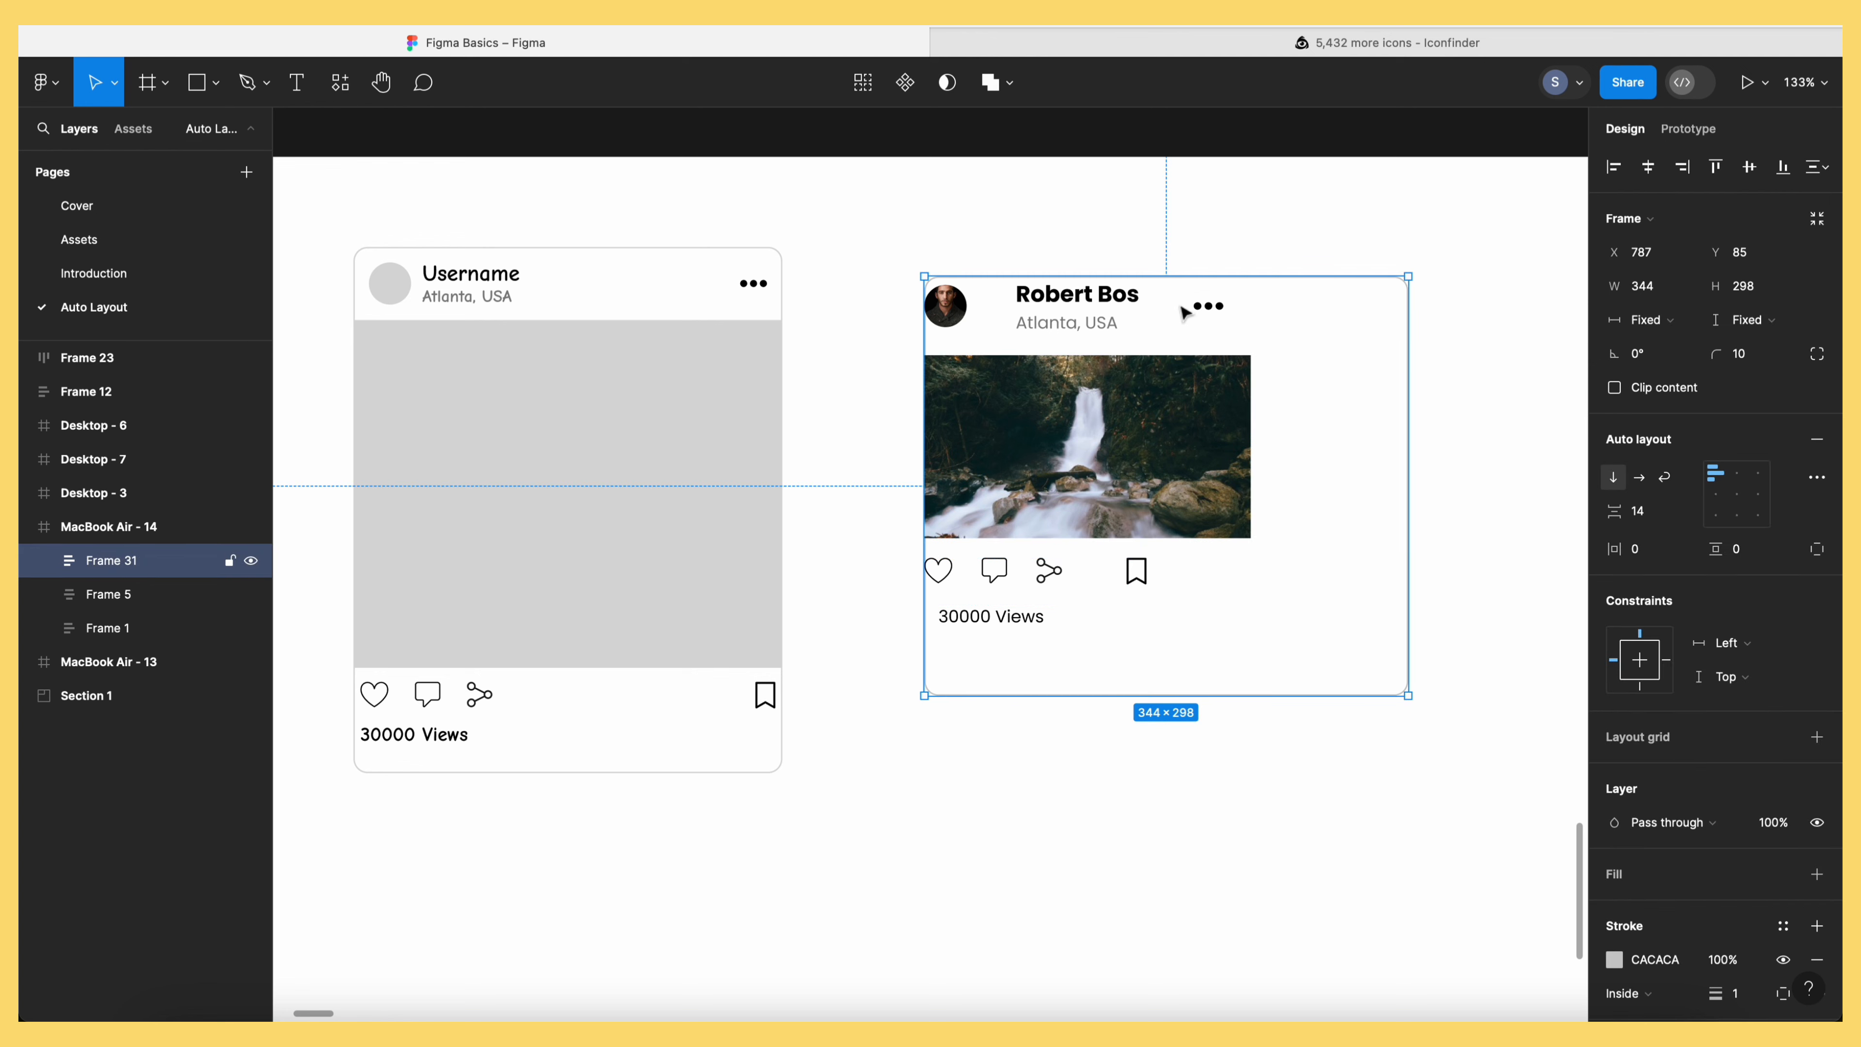
{"action": "left_click", "coordinate": [1179, 308]}
{"action": "left_click", "coordinate": [1207, 439]}
{"action": "left_click", "coordinate": [1084, 578]}
{"action": "left_click", "coordinate": [1038, 622]}
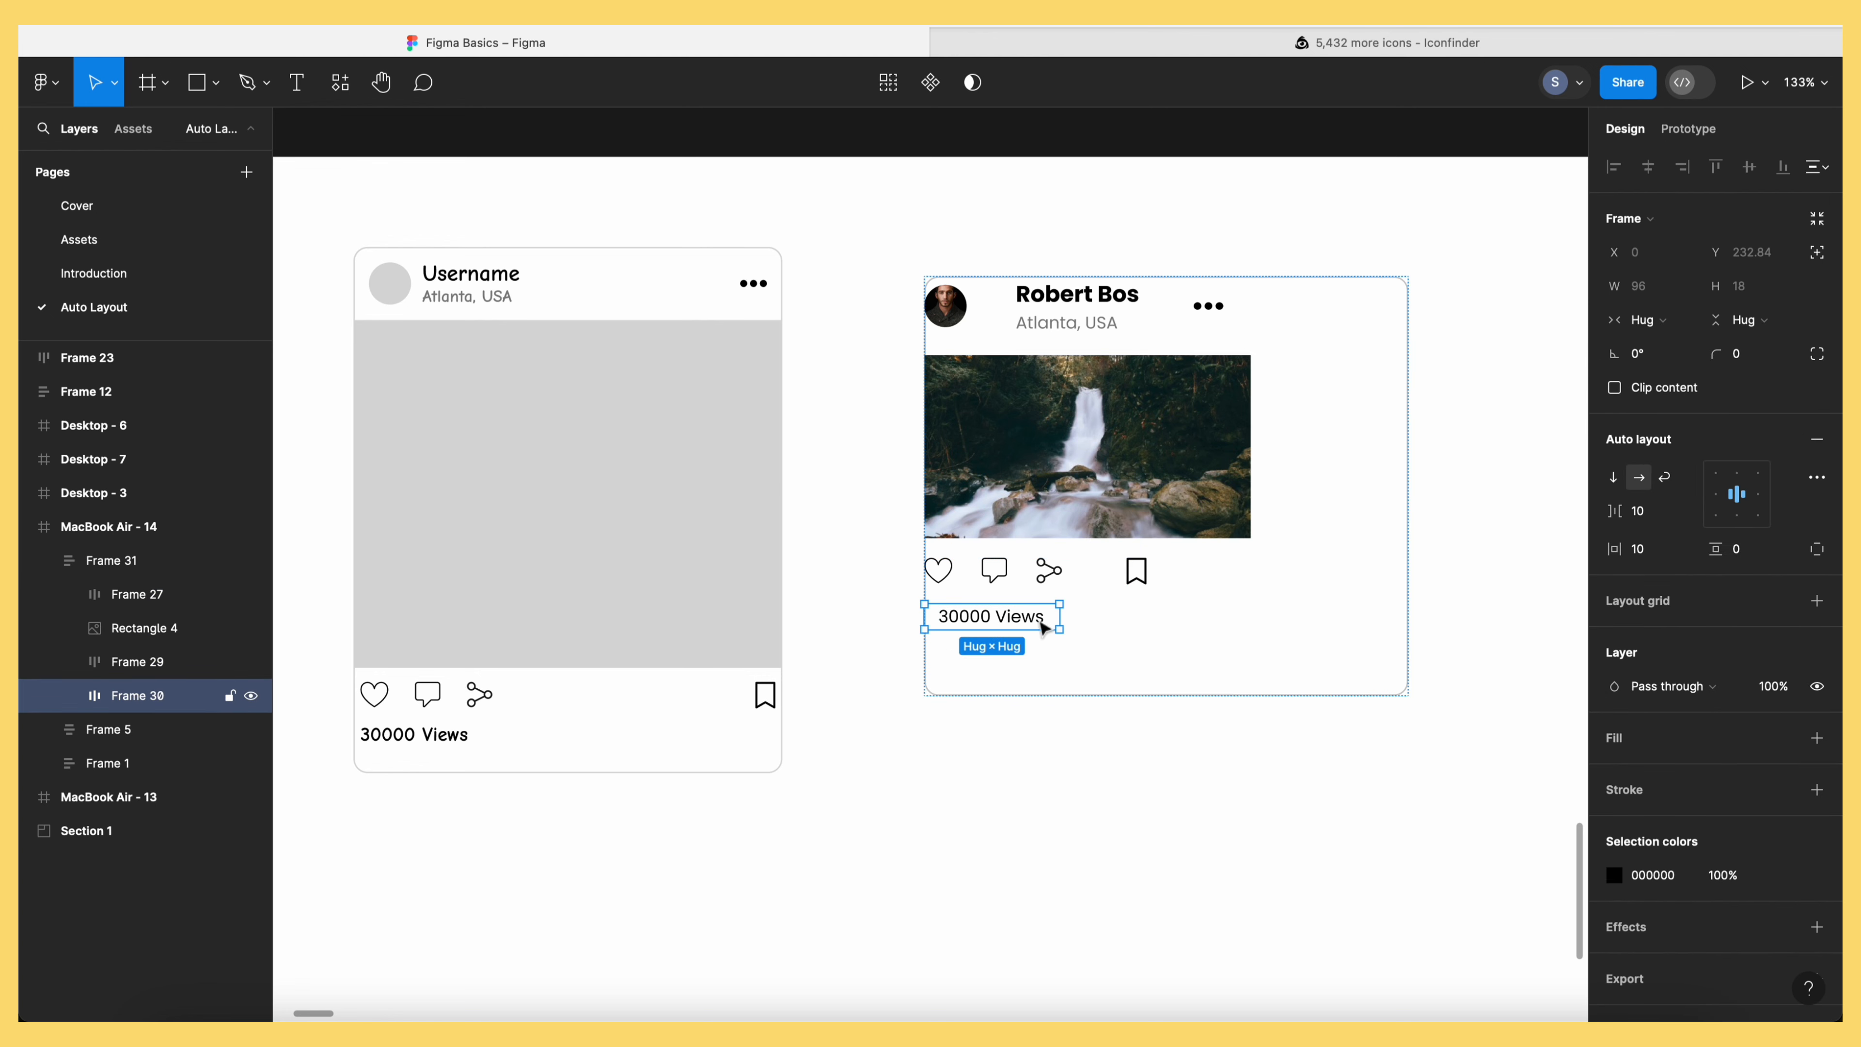
{"action": "left_click", "coordinate": [1440, 399]}
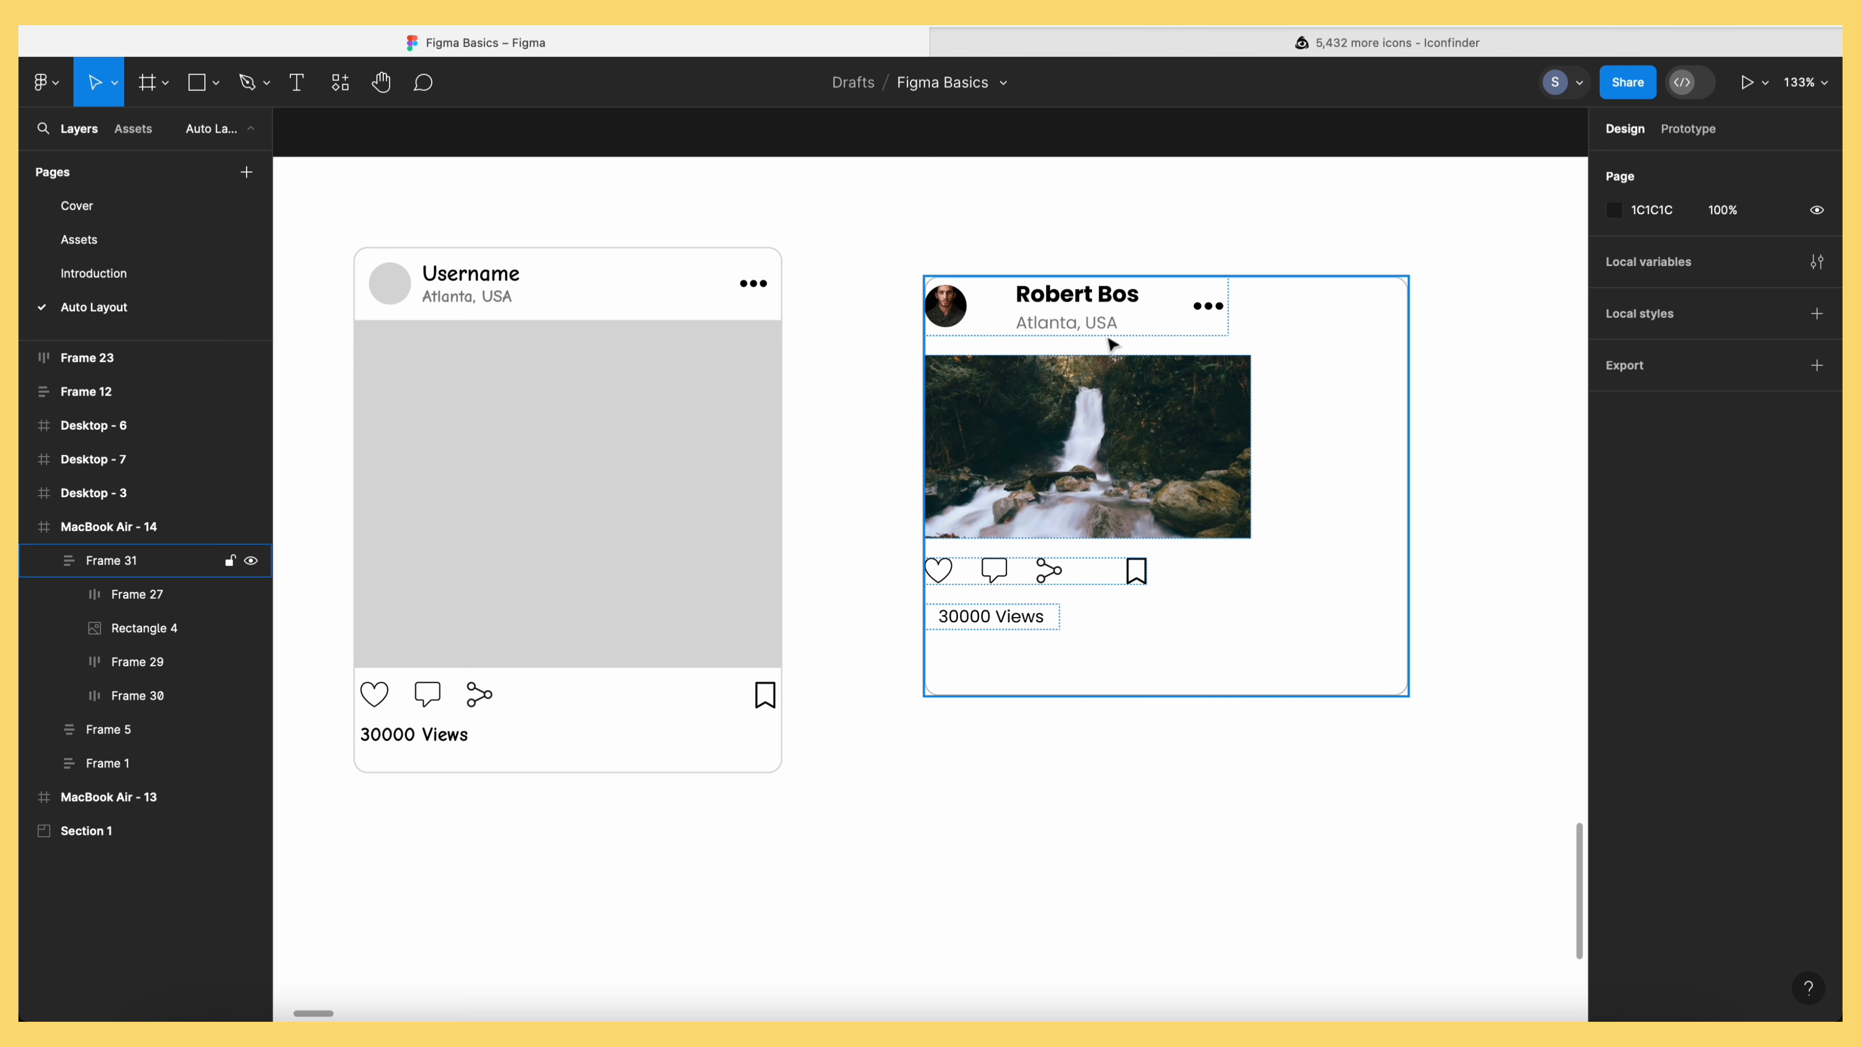
Make the header row and name group Fill container, with a 10 gap after the avatar
{"action": "left_click", "coordinate": [1117, 322]}
{"action": "left_click", "coordinate": [1089, 322]}
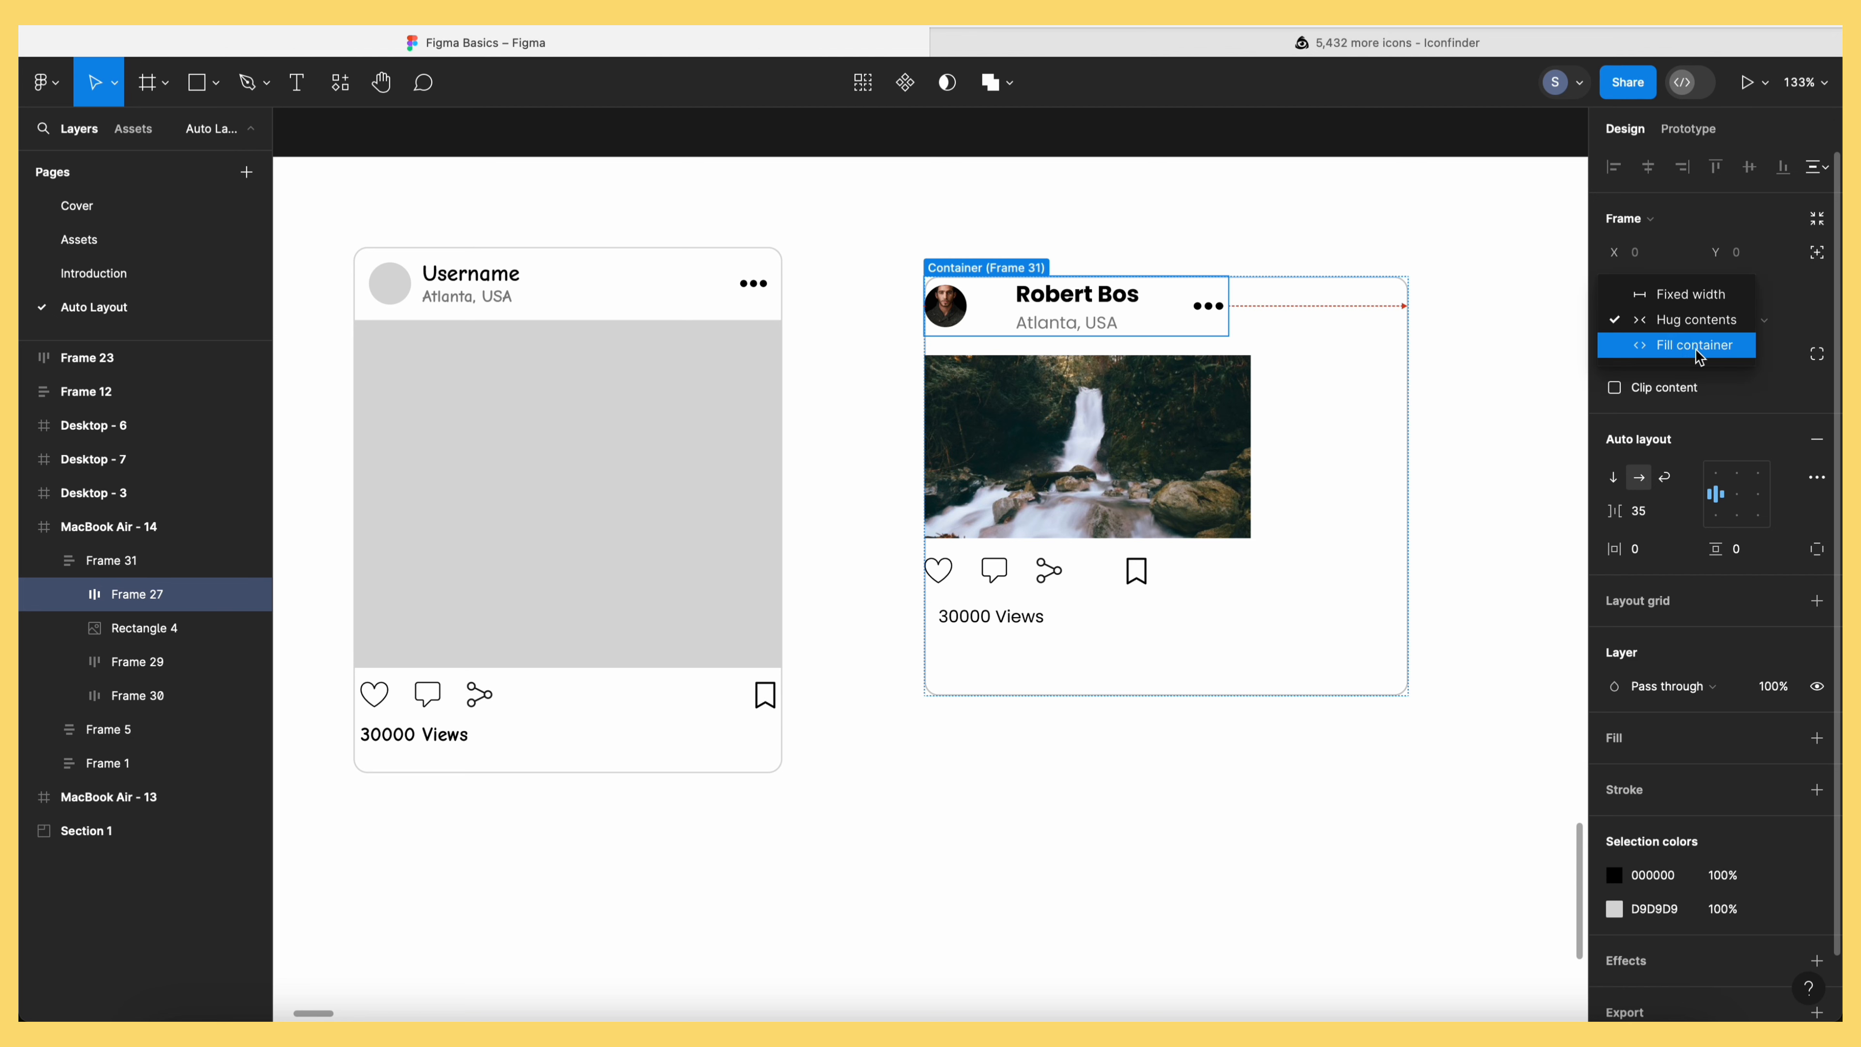
{"action": "left_click", "coordinate": [1692, 344]}
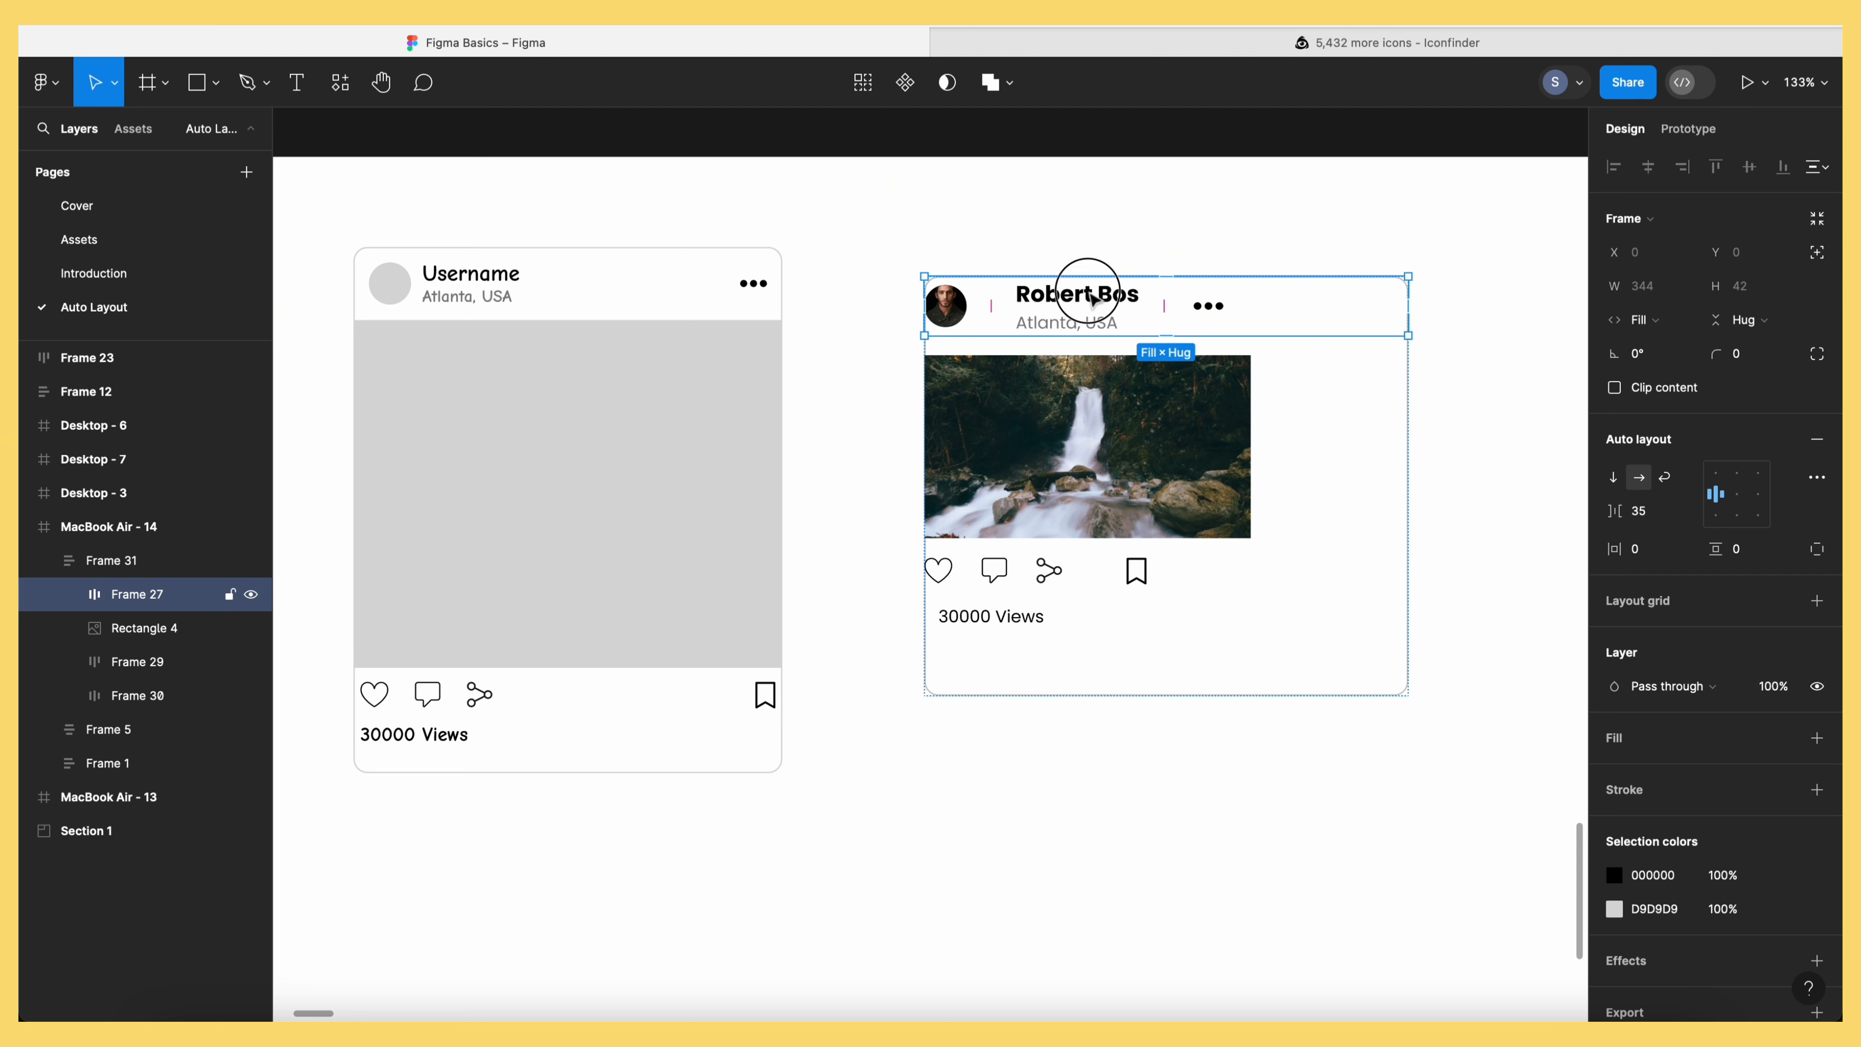
{"action": "left_click", "coordinate": [1092, 299]}
{"action": "left_click", "coordinate": [1678, 323]}
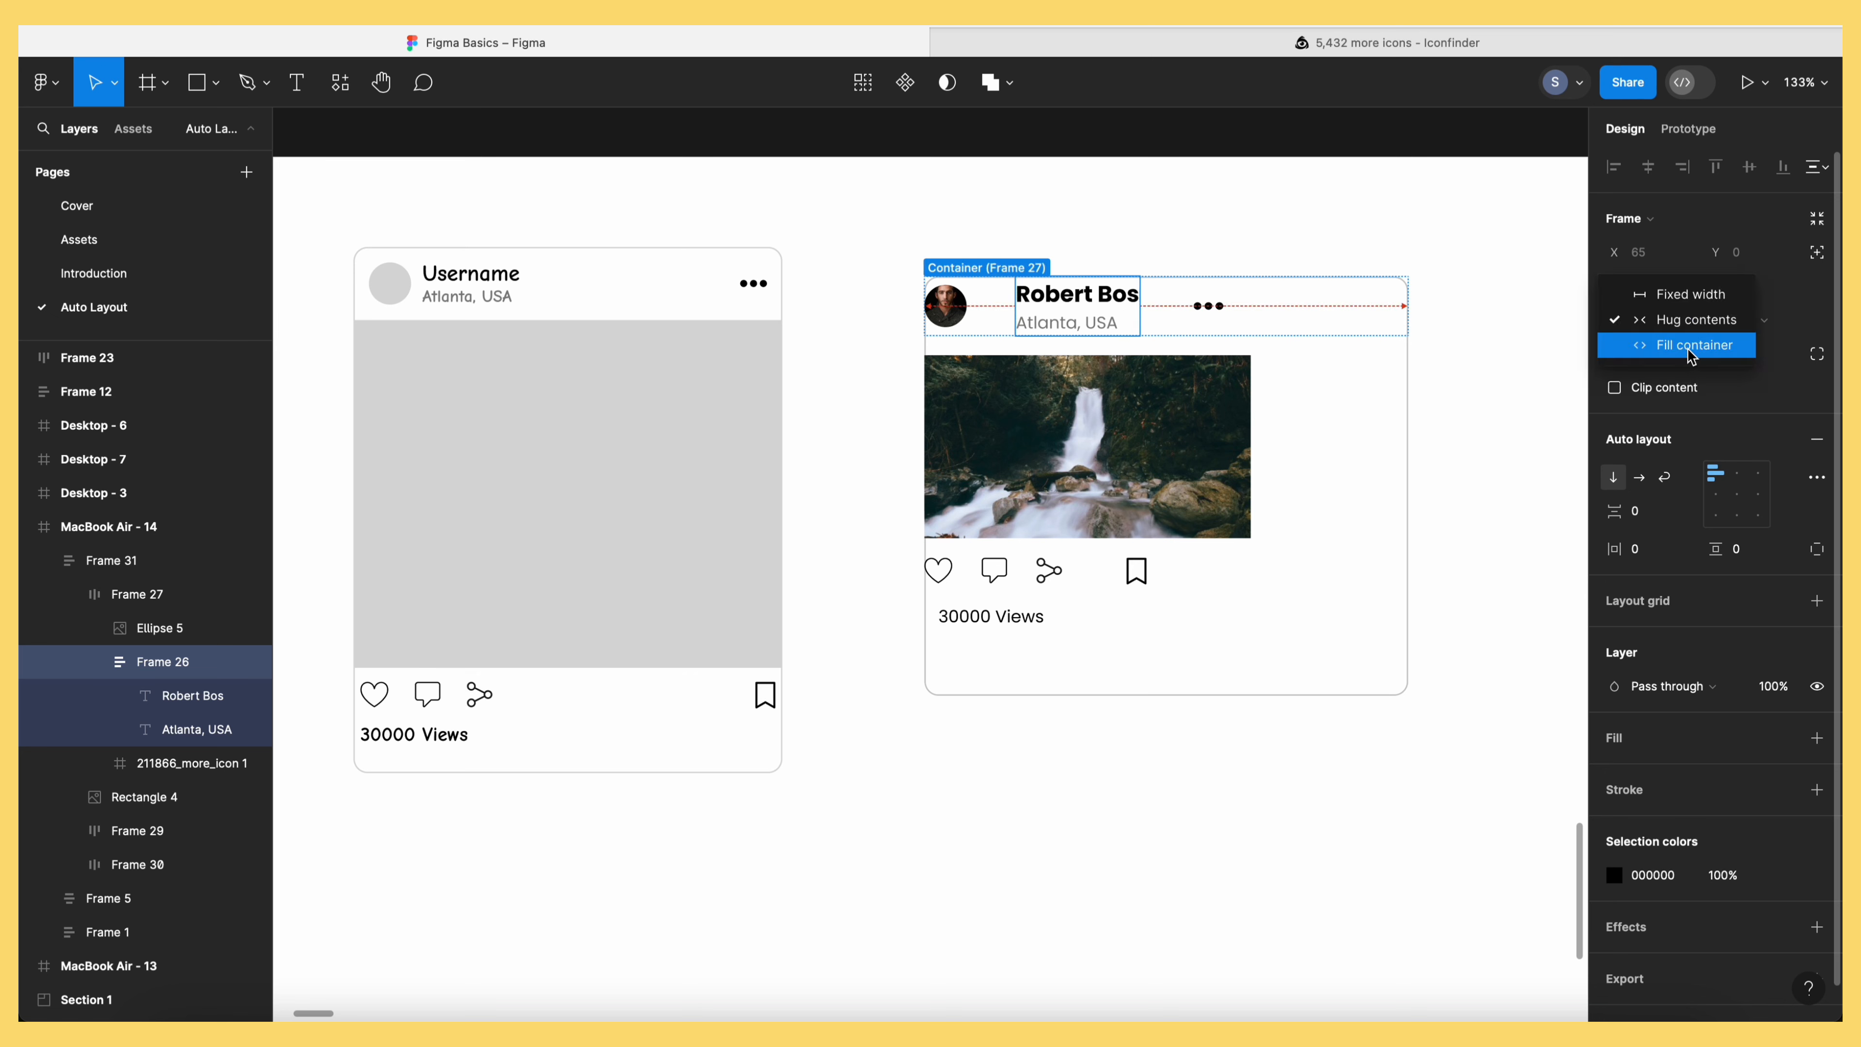
{"action": "left_click", "coordinate": [1693, 342]}
{"action": "key", "text": "Escape"}
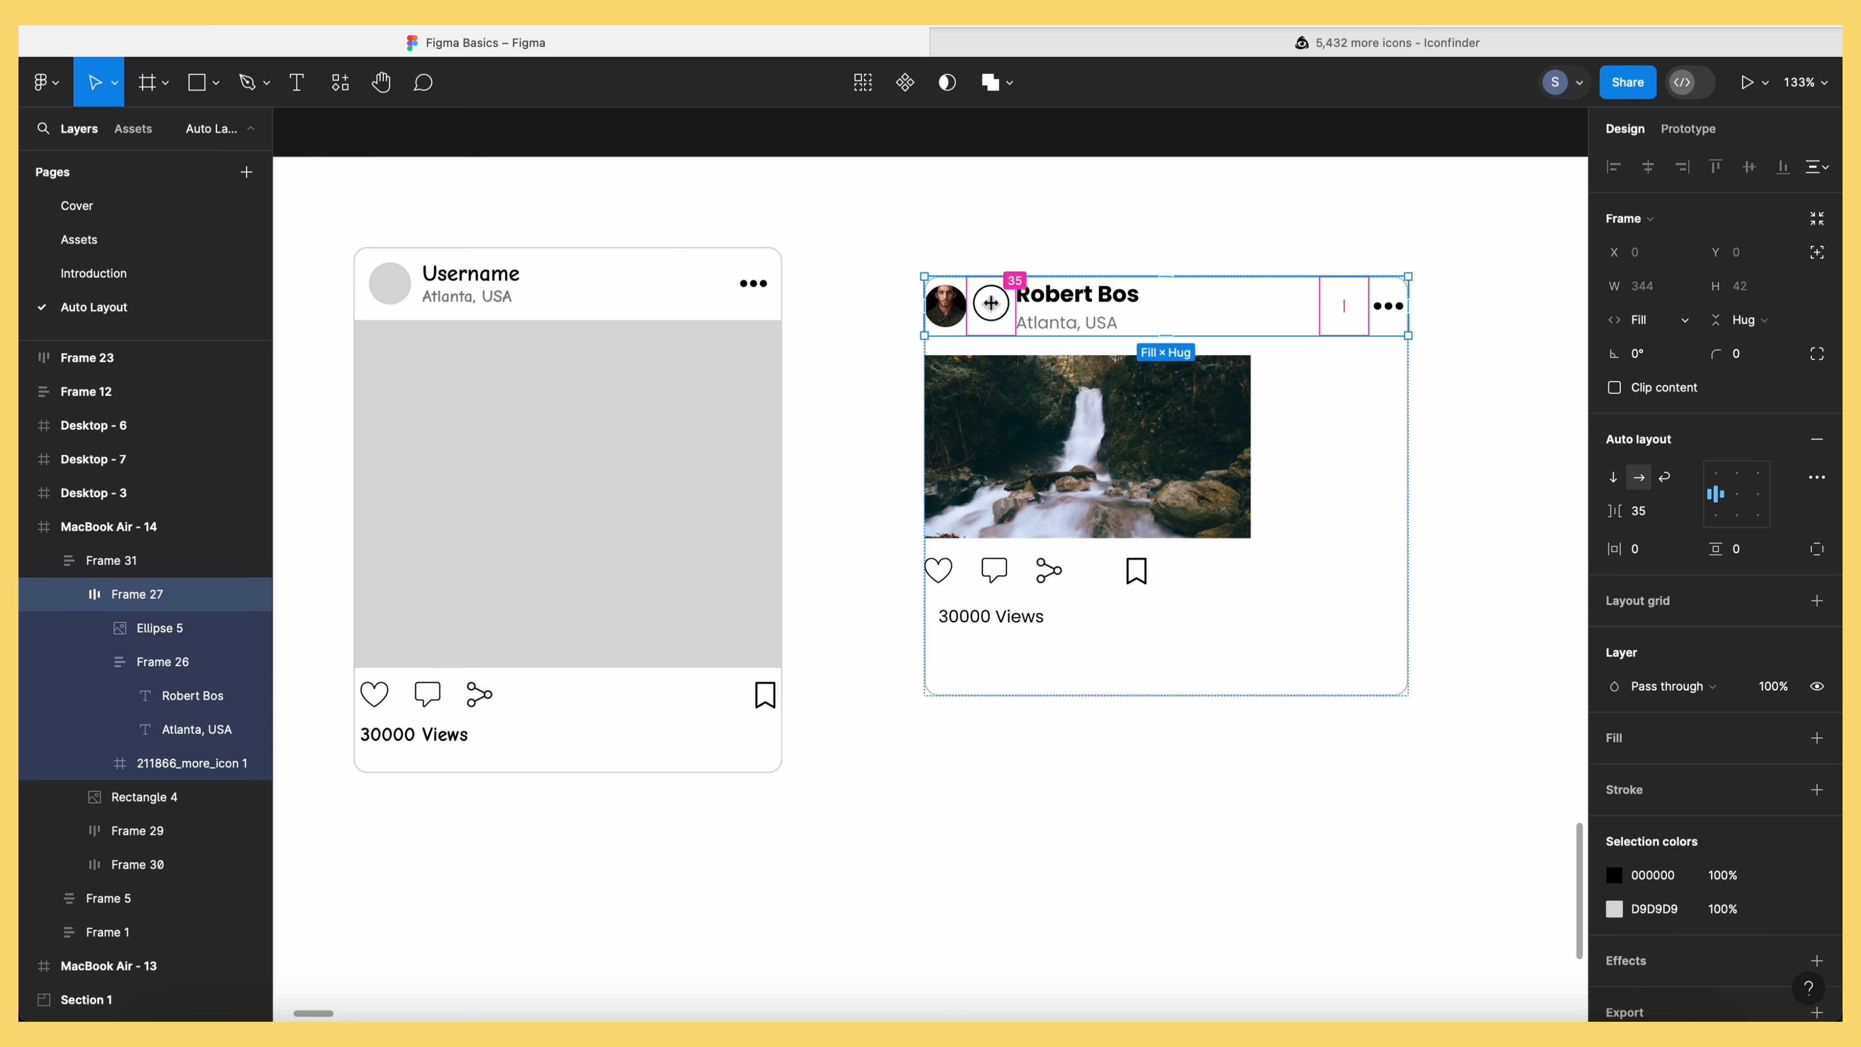
{"action": "left_click_drag", "start_coordinate": [996, 300], "coordinate": [976, 299]}
{"action": "key", "text": "Escape"}
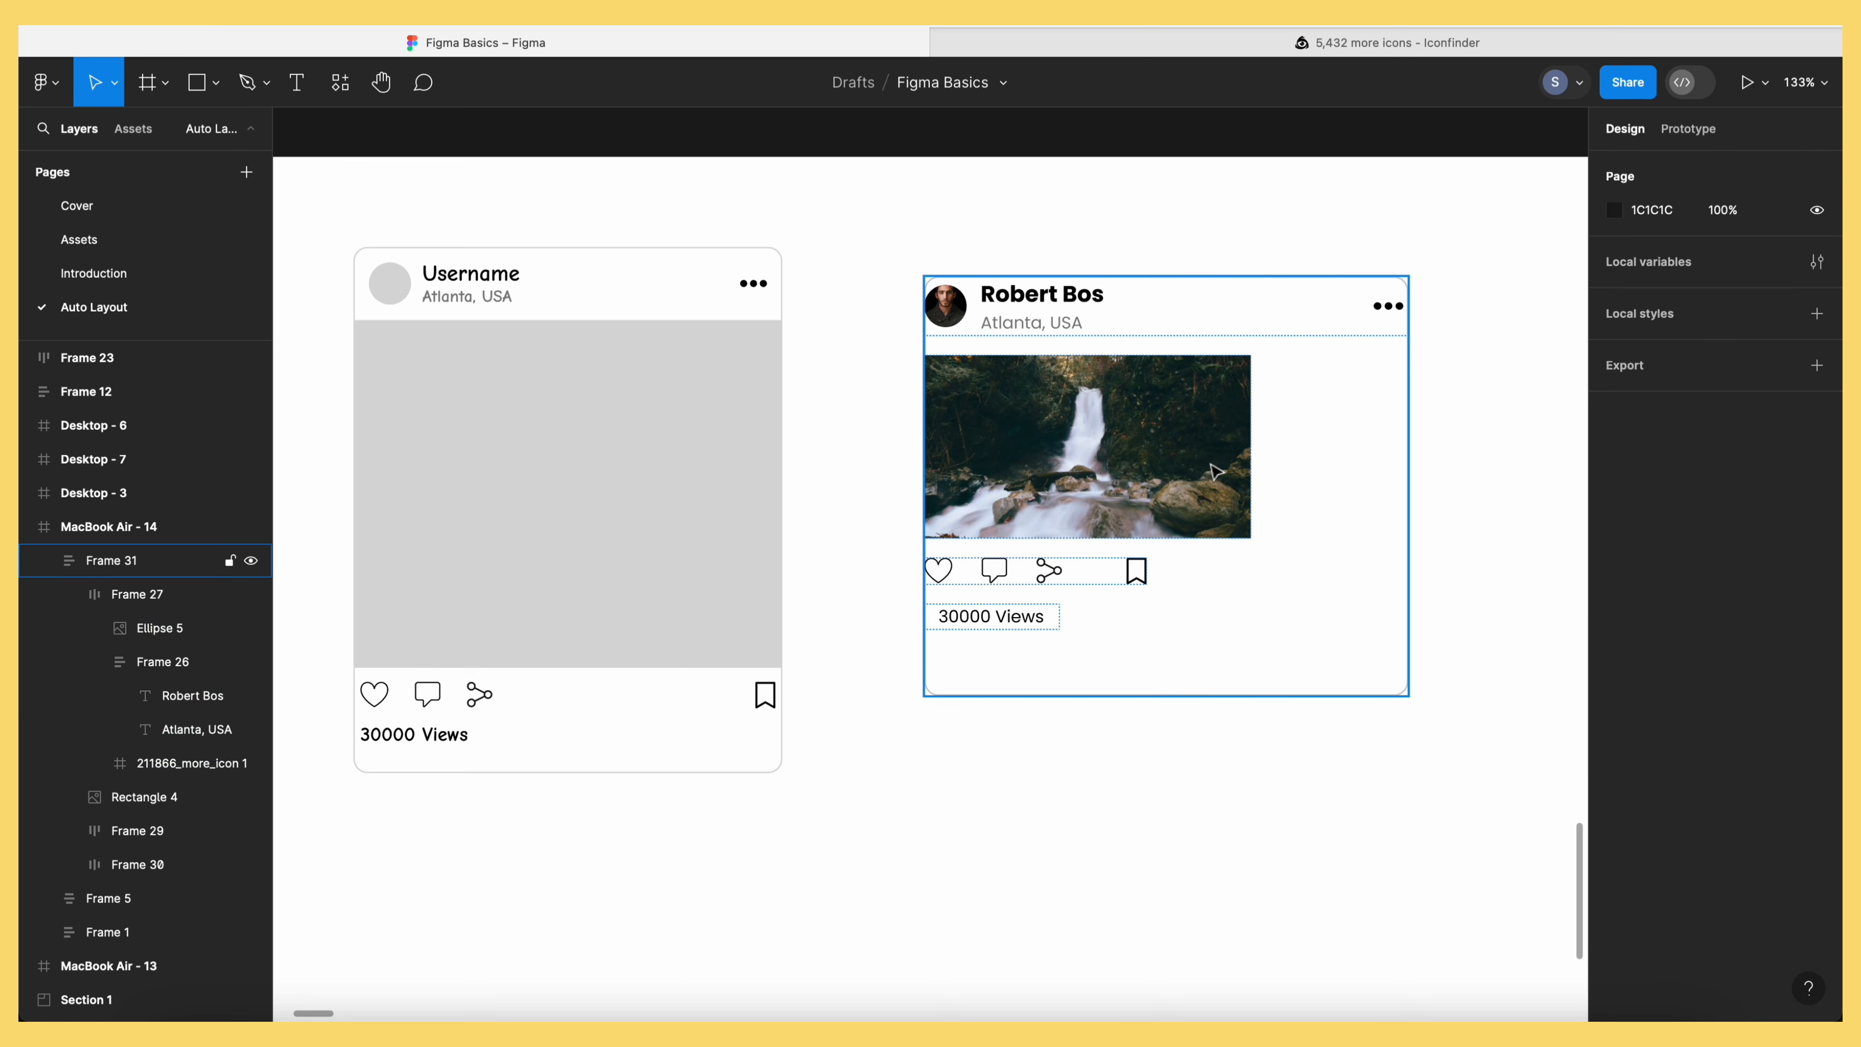
Set the waterfall photo to fill the card's width and height
{"action": "left_click", "coordinate": [1178, 460]}
{"action": "left_click", "coordinate": [1683, 291]}
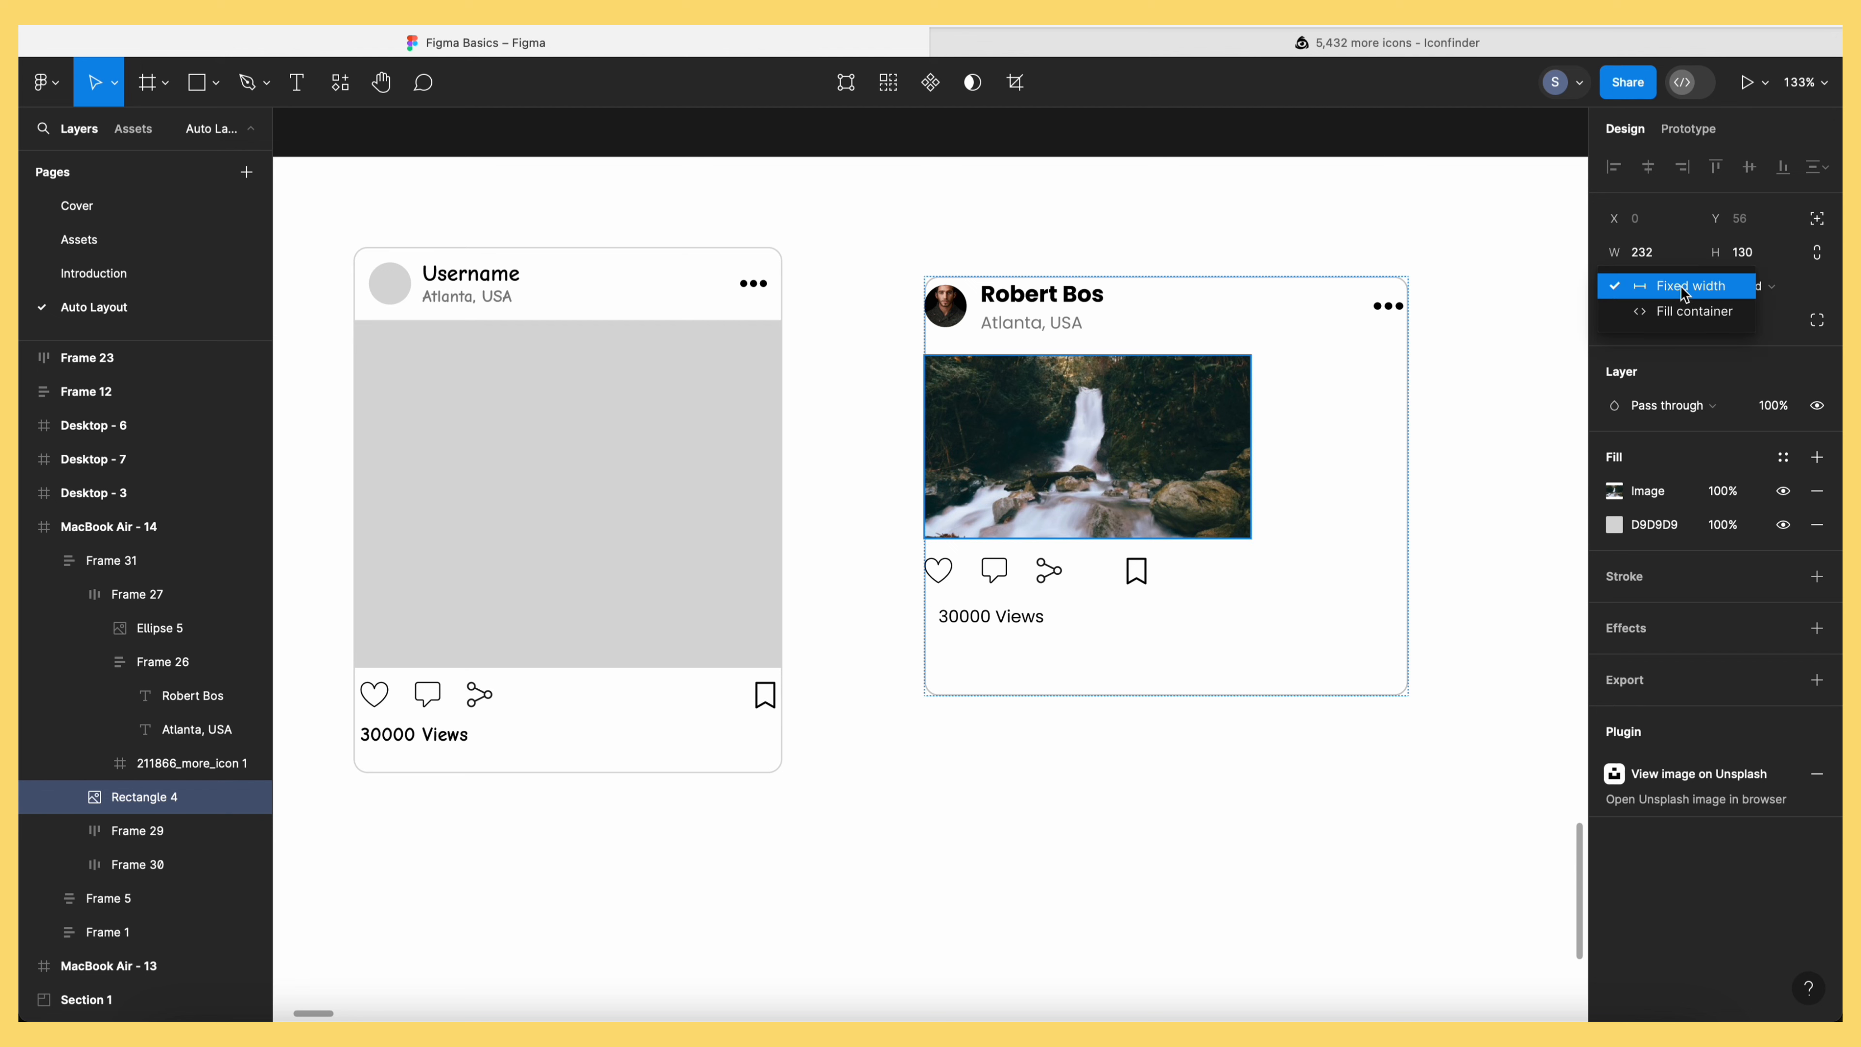
{"action": "left_click", "coordinate": [1694, 313]}
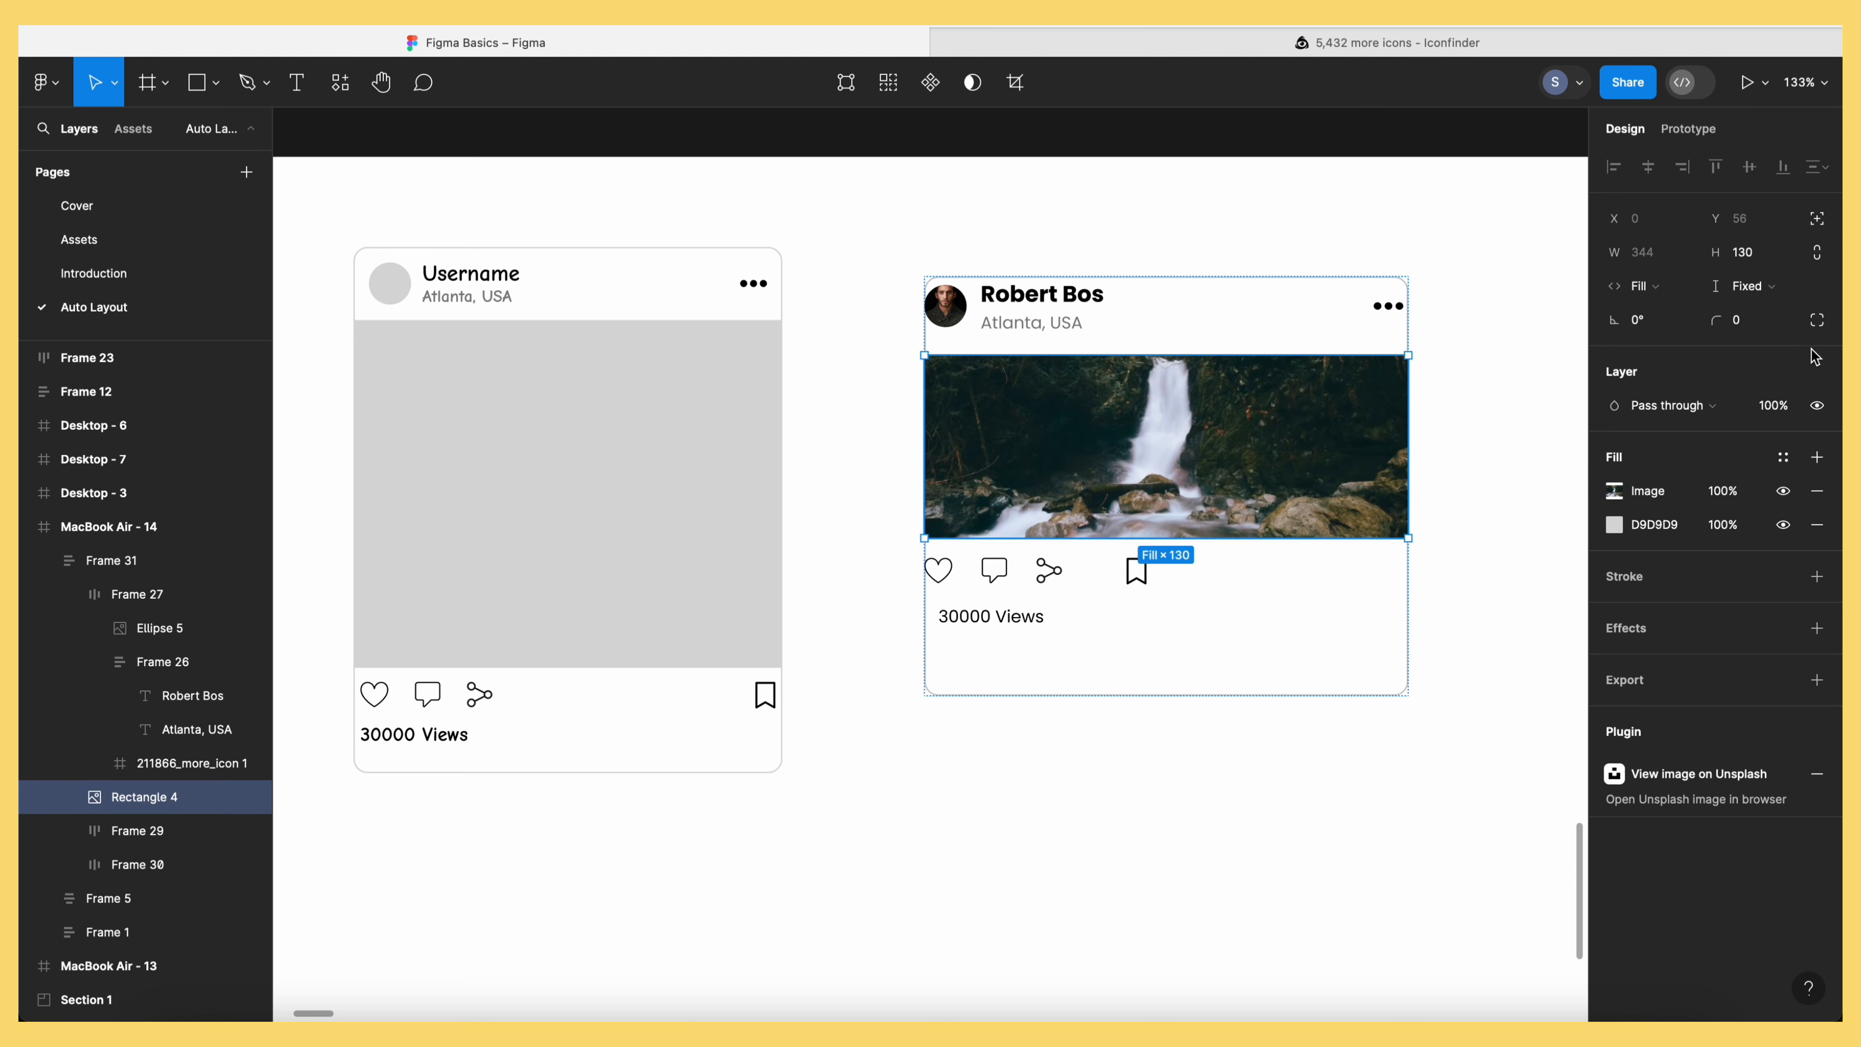
{"action": "left_click", "coordinate": [1753, 286]}
{"action": "left_click", "coordinate": [1758, 313]}
{"action": "left_click", "coordinate": [1129, 752]}
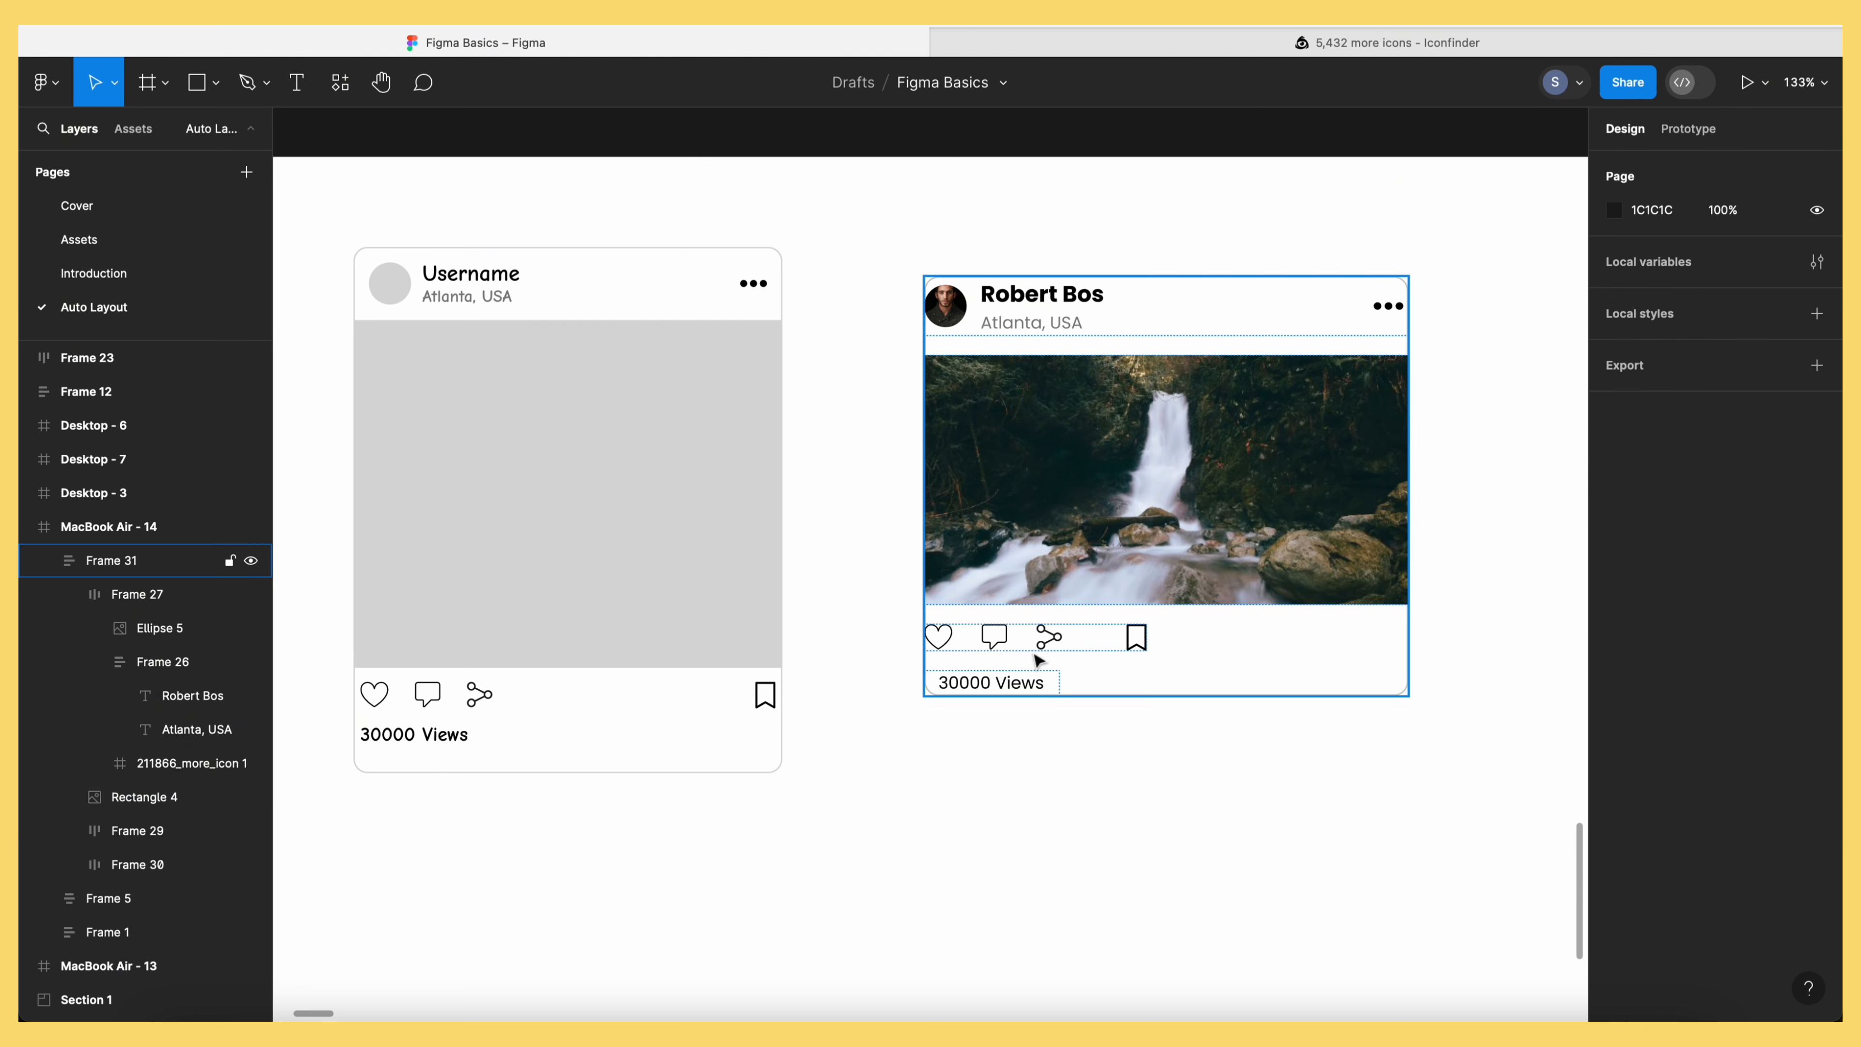
{"action": "left_click", "coordinate": [1227, 583]}
{"action": "left_click", "coordinate": [1316, 790]}
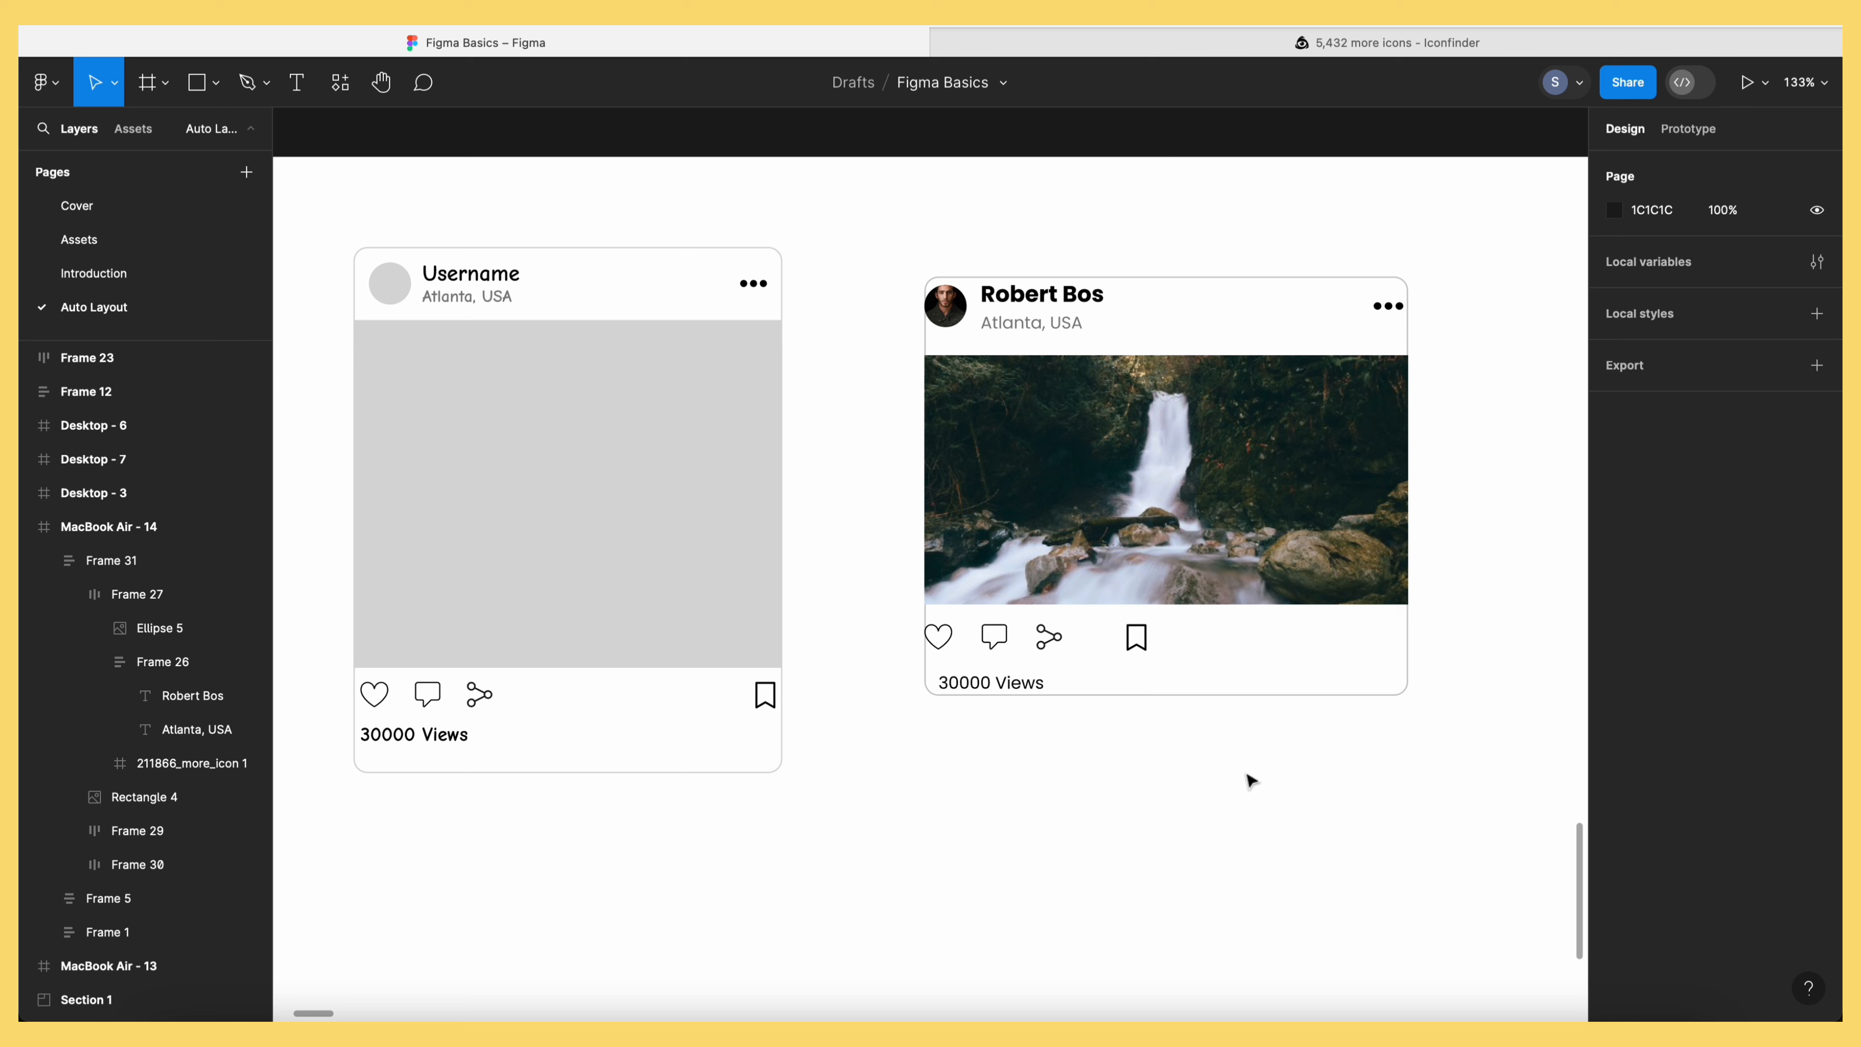
Make the icon row and heart-comment-share group Fill container, pushing the bookmark to the right edge
{"action": "double_click", "coordinate": [982, 643]}
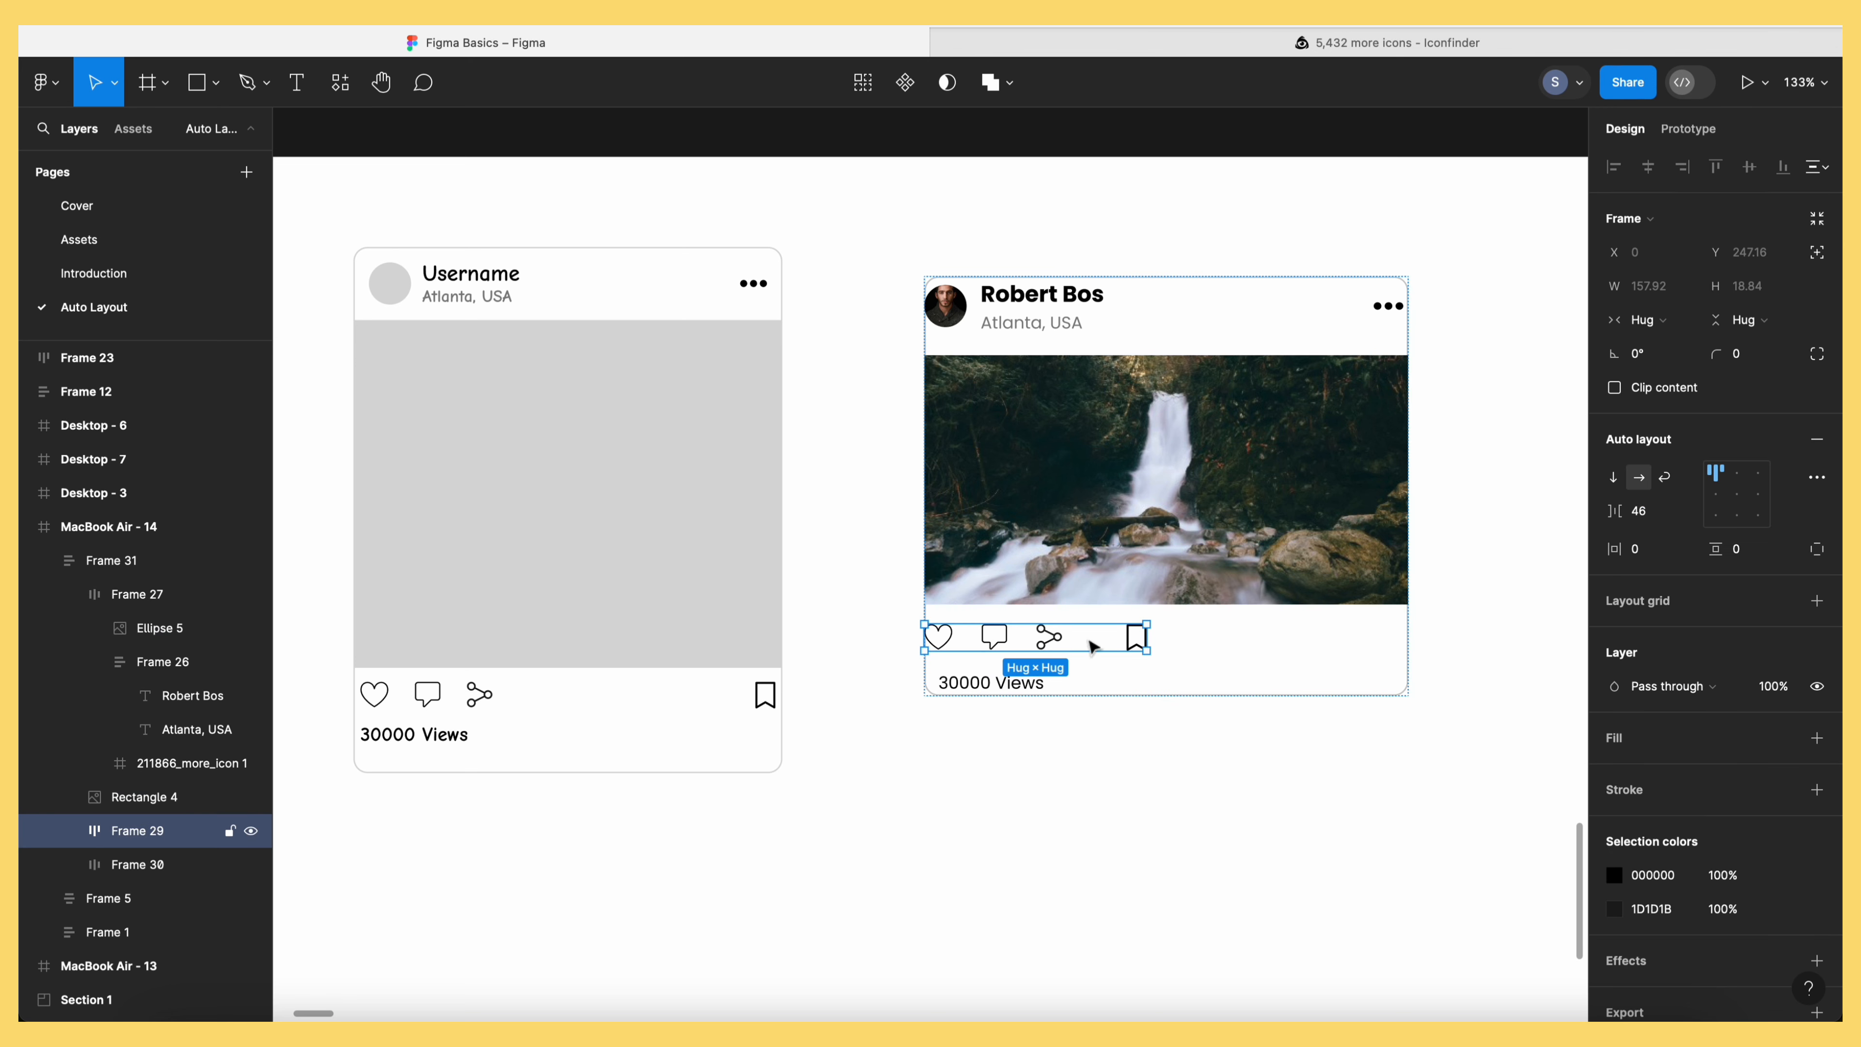
{"action": "left_click", "coordinate": [1675, 327]}
{"action": "left_click", "coordinate": [1678, 346]}
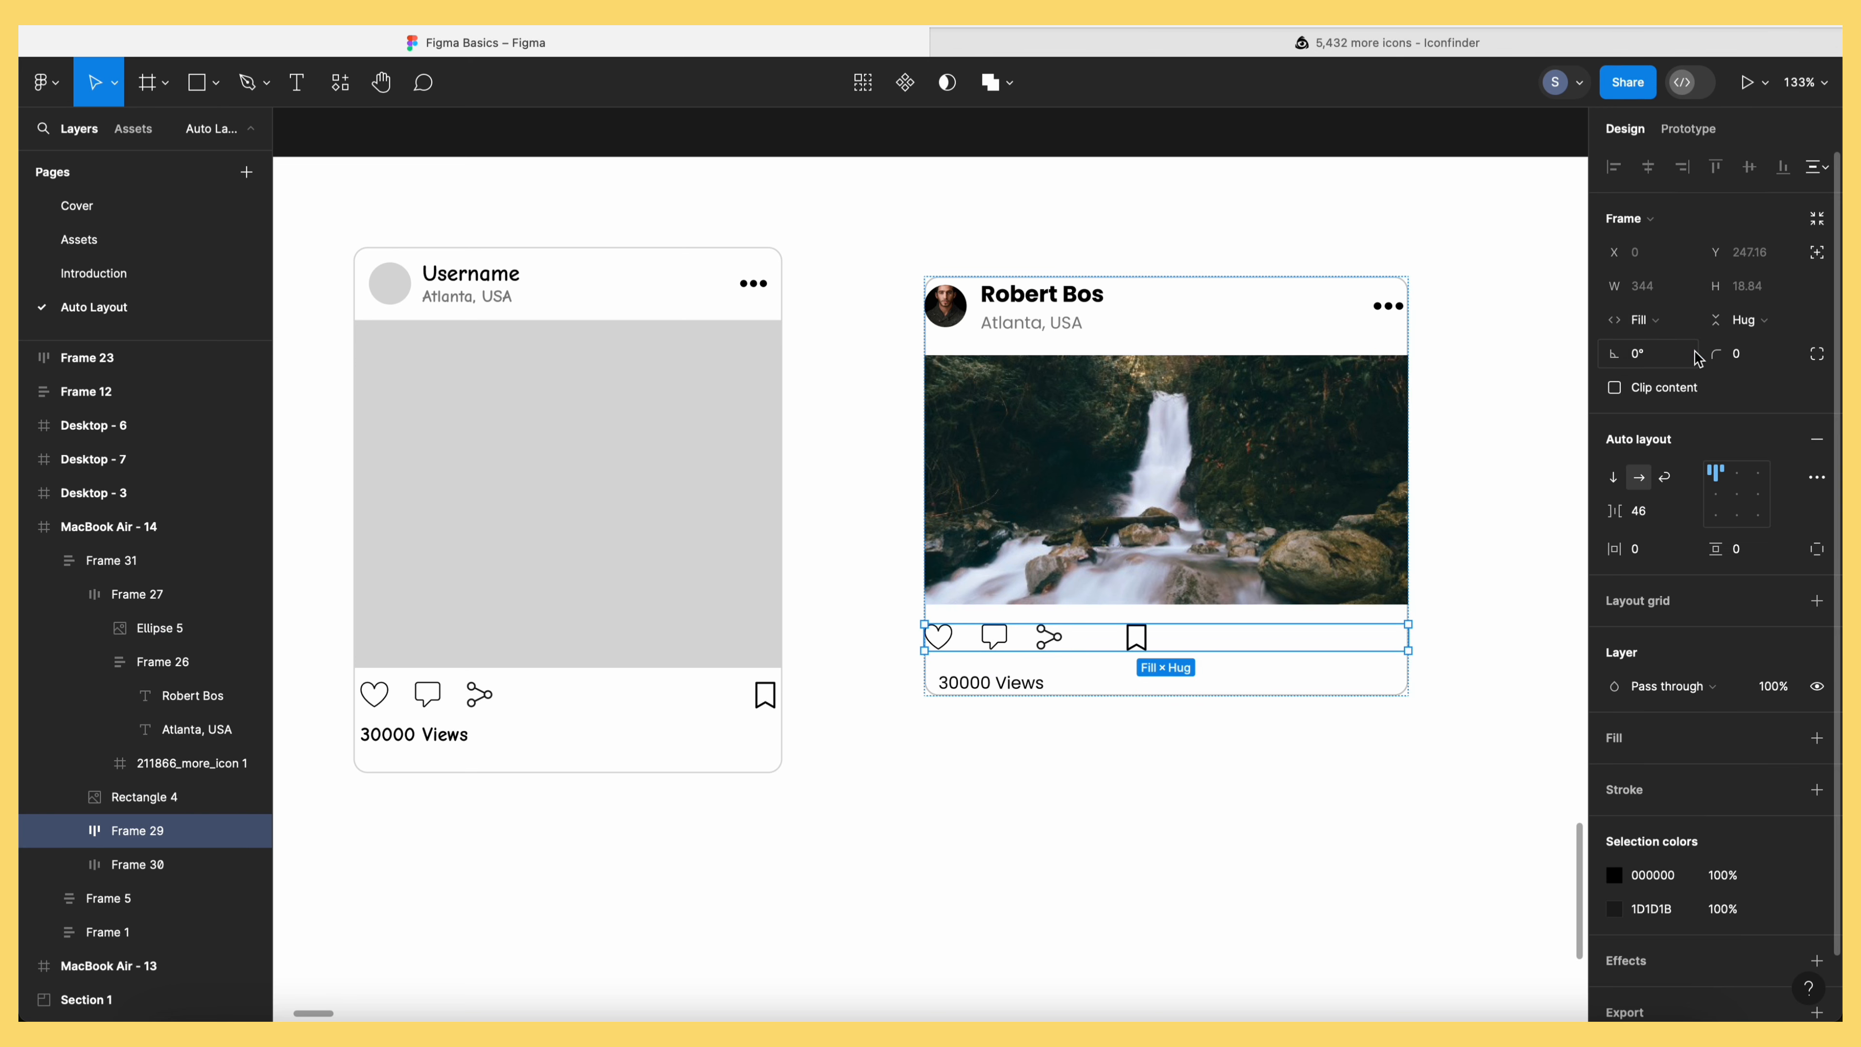
{"action": "left_click", "coordinate": [998, 649]}
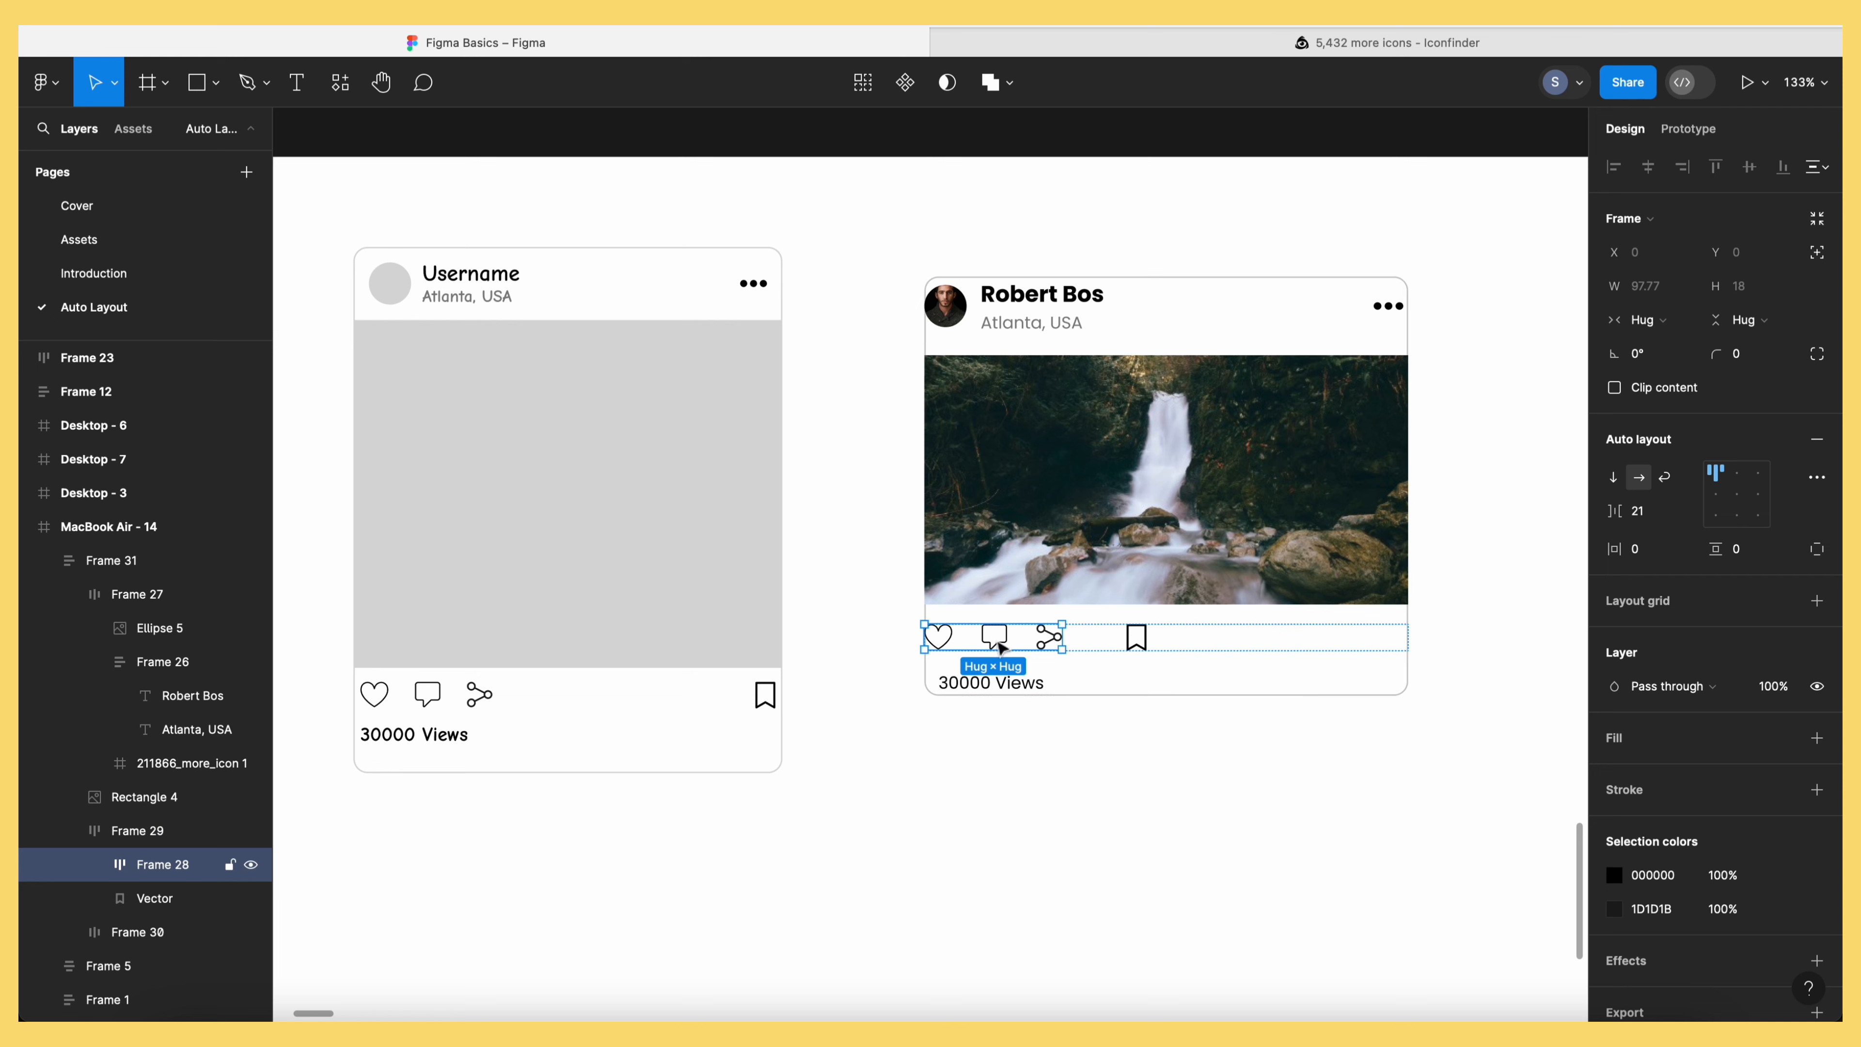
{"action": "left_click", "coordinate": [1682, 329]}
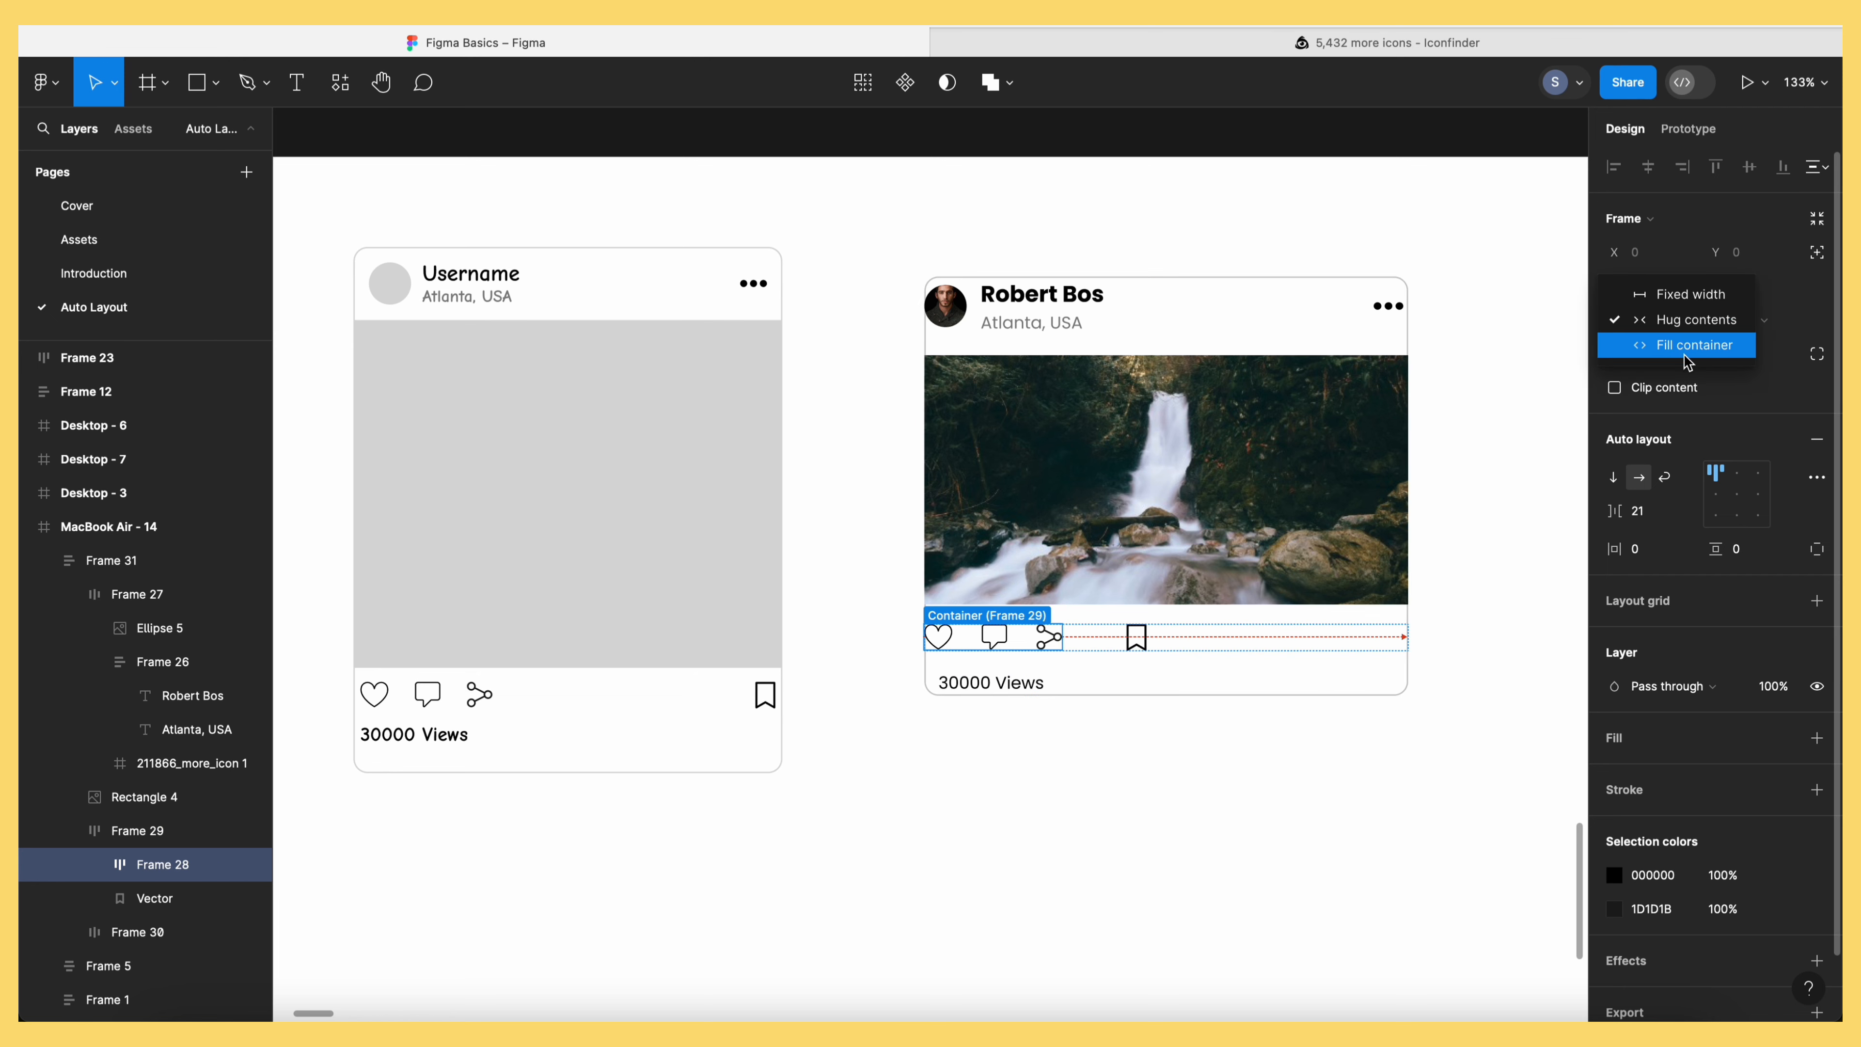
{"action": "left_click", "coordinate": [1689, 357]}
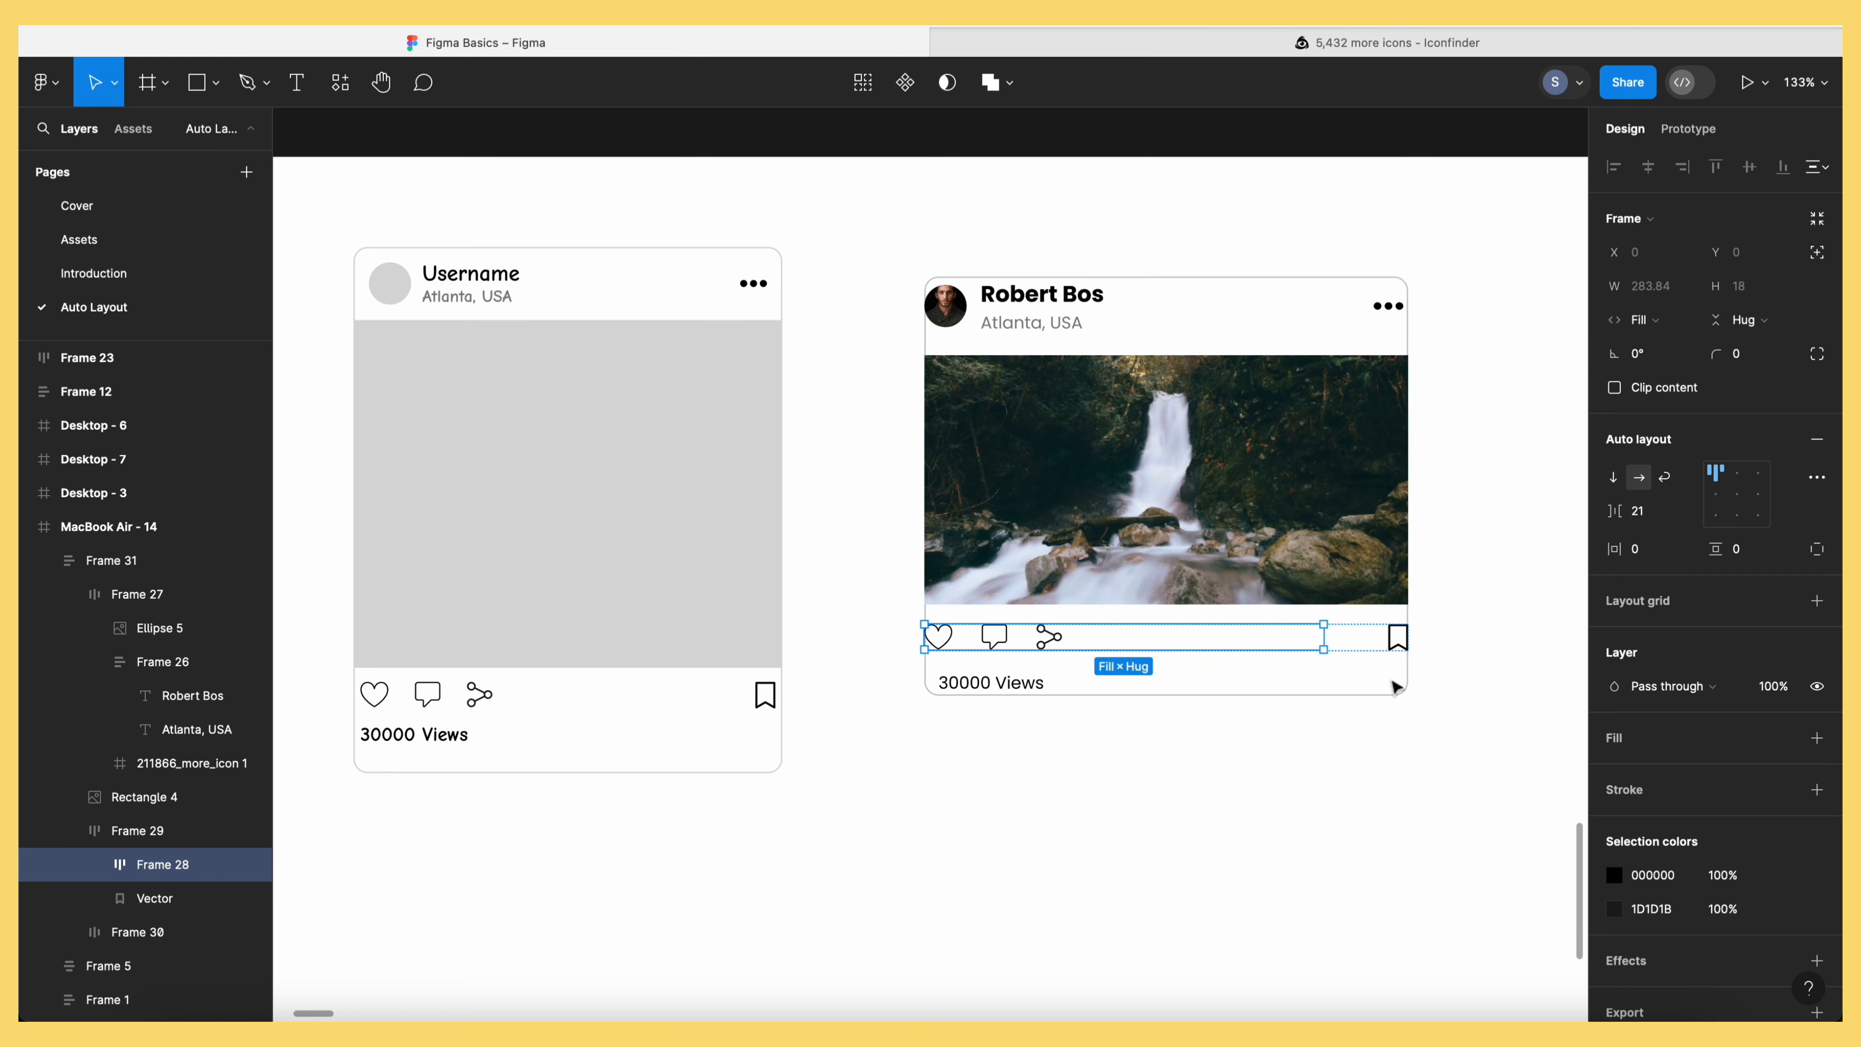
{"action": "left_click", "coordinate": [1287, 887]}
{"action": "scroll", "coordinate": [1124, 835], "scroll_direction": "down", "scroll_amount": 1}
{"action": "left_click", "coordinate": [1006, 685]}
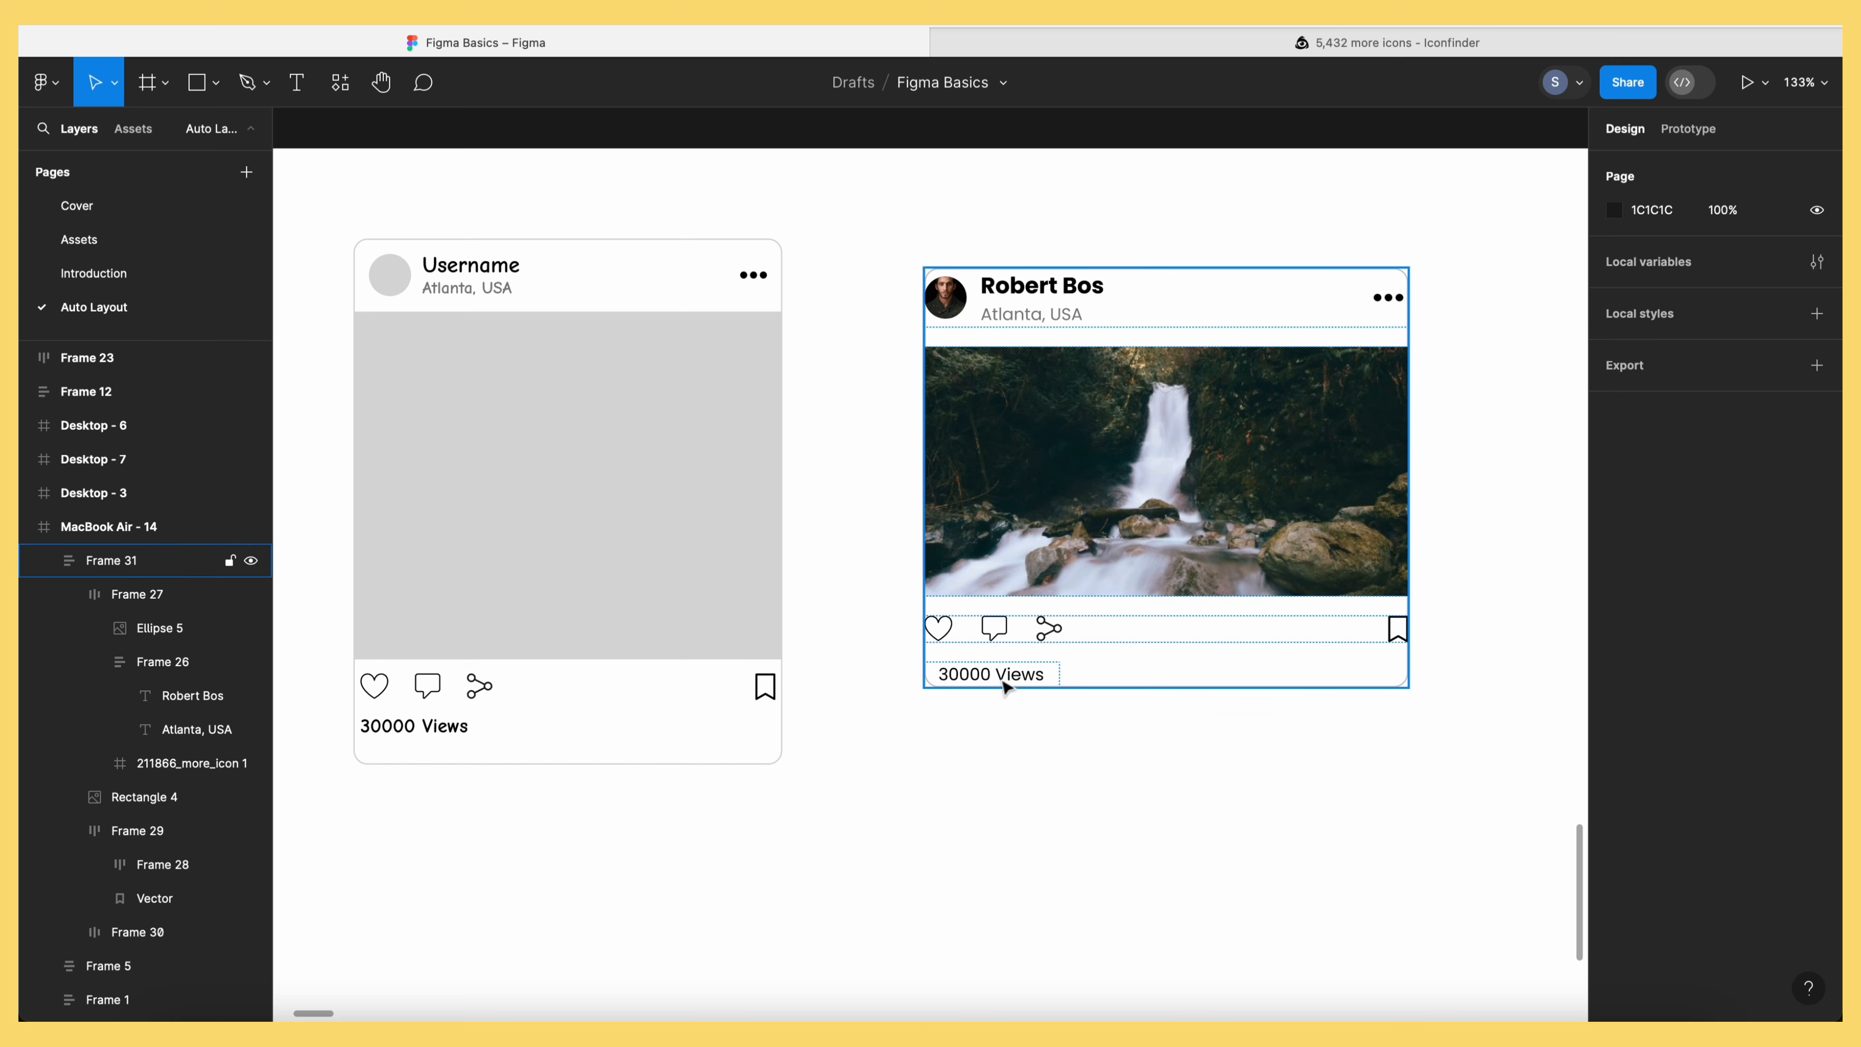
{"action": "left_click", "coordinate": [1155, 652]}
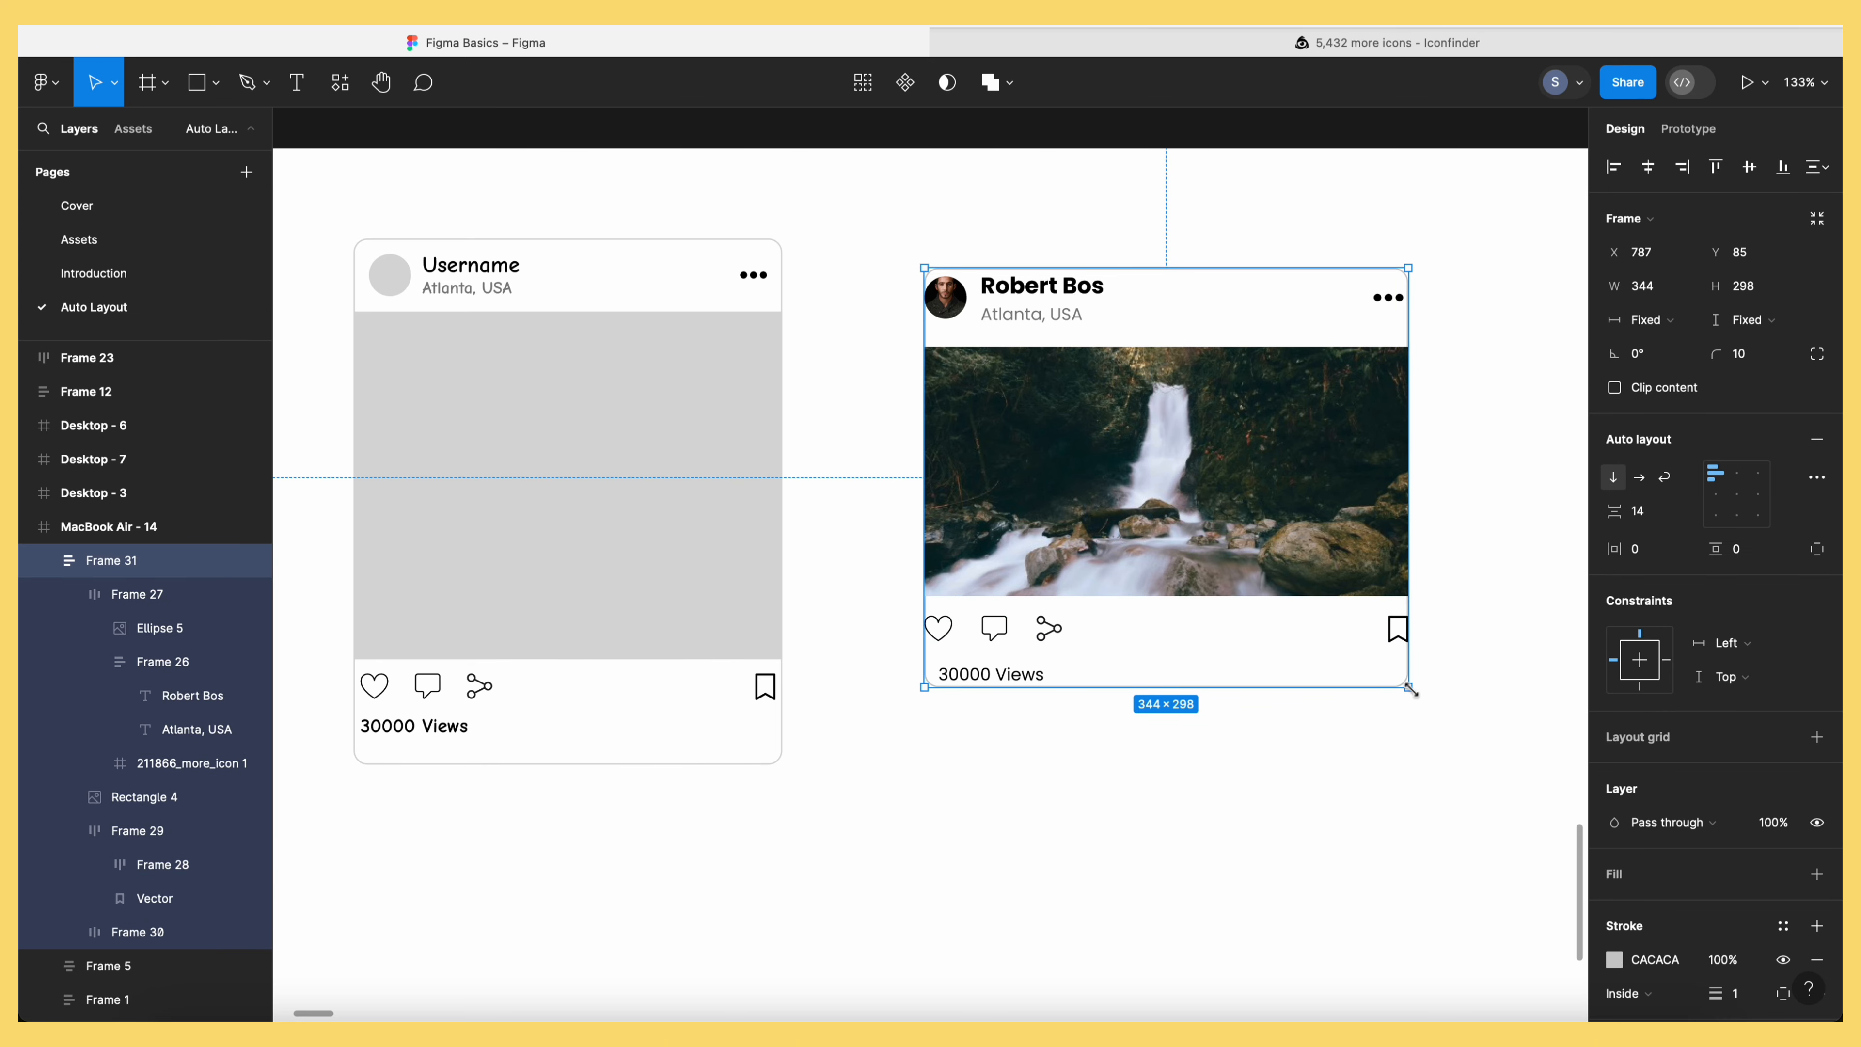
Resize the post card from its corner to 305×328
{"action": "left_click_drag", "start_coordinate": [1410, 689], "coordinate": [1319, 739]}
{"action": "left_click", "coordinate": [1458, 832]}
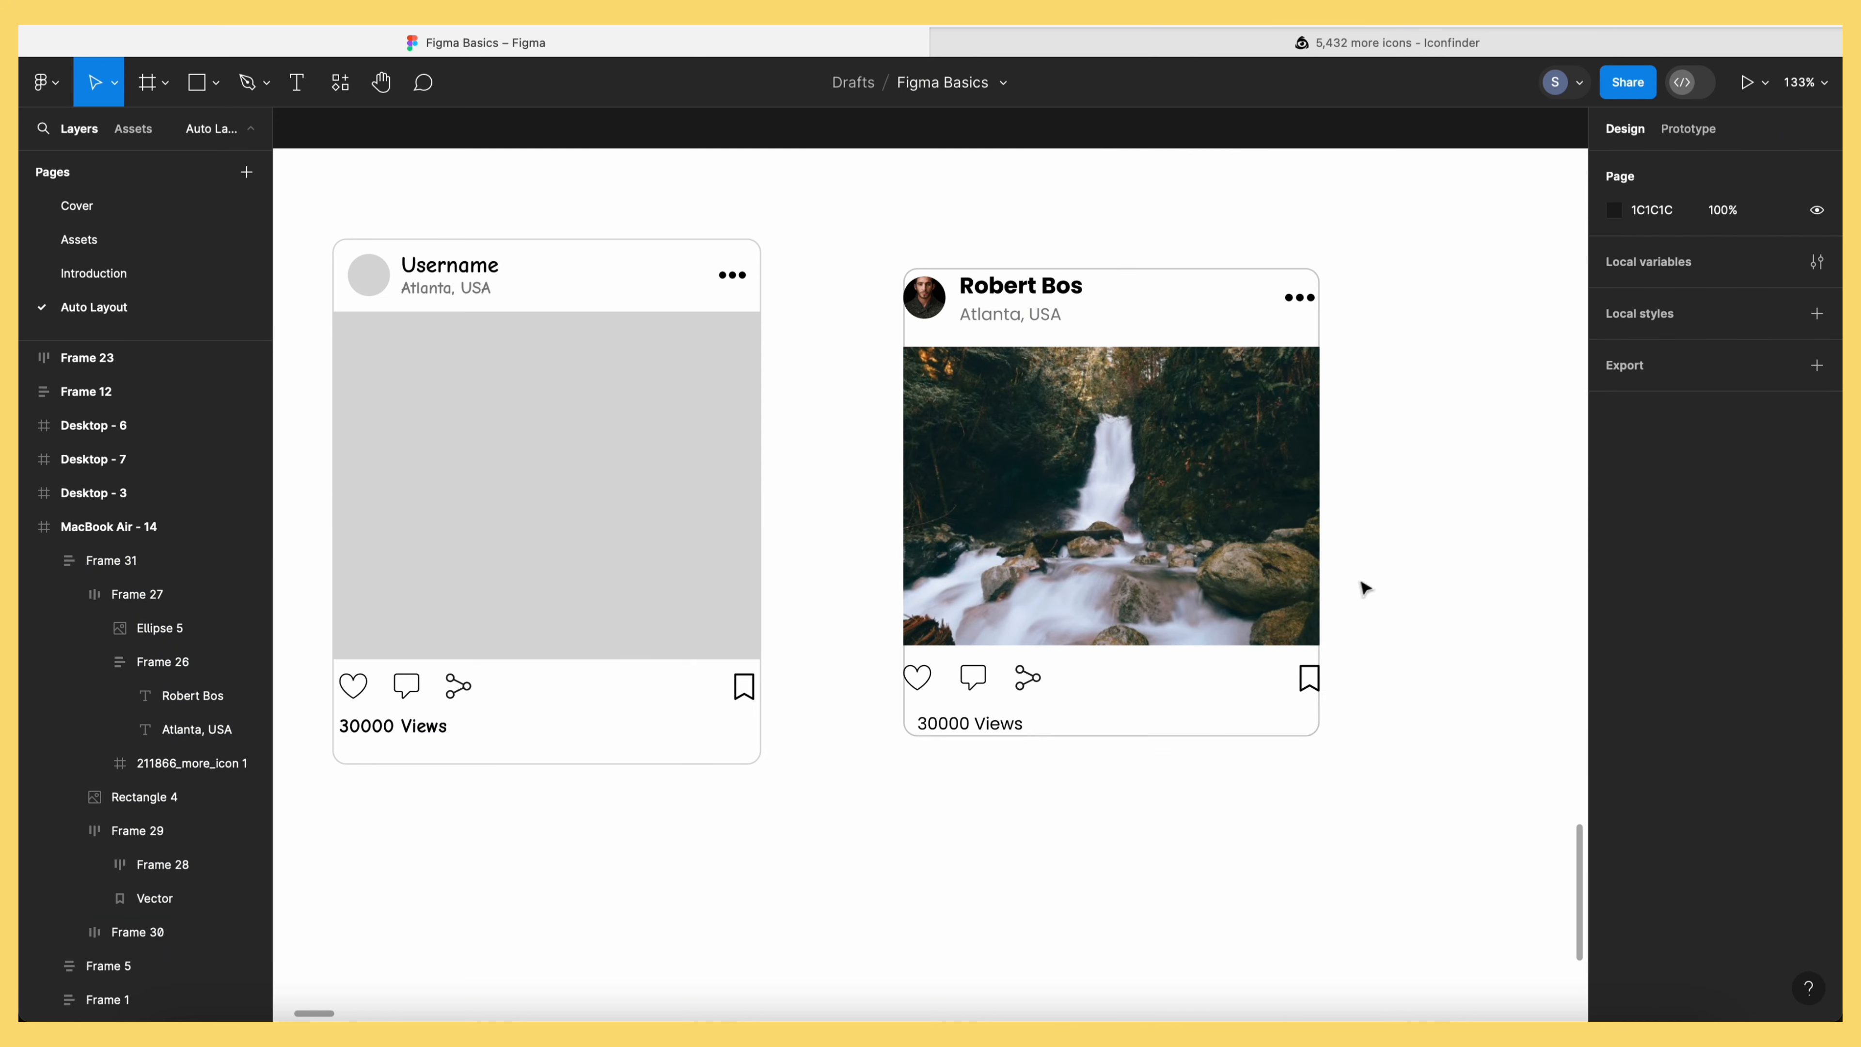
{"action": "left_click", "coordinate": [1131, 518]}
{"action": "mouse_move", "coordinate": [1315, 740]}
{"action": "left_mouse_down"}
{"action": "mouse_move", "coordinate": [1389, 733]}
{"action": "mouse_move", "coordinate": [1332, 731]}
{"action": "left_mouse_up"}
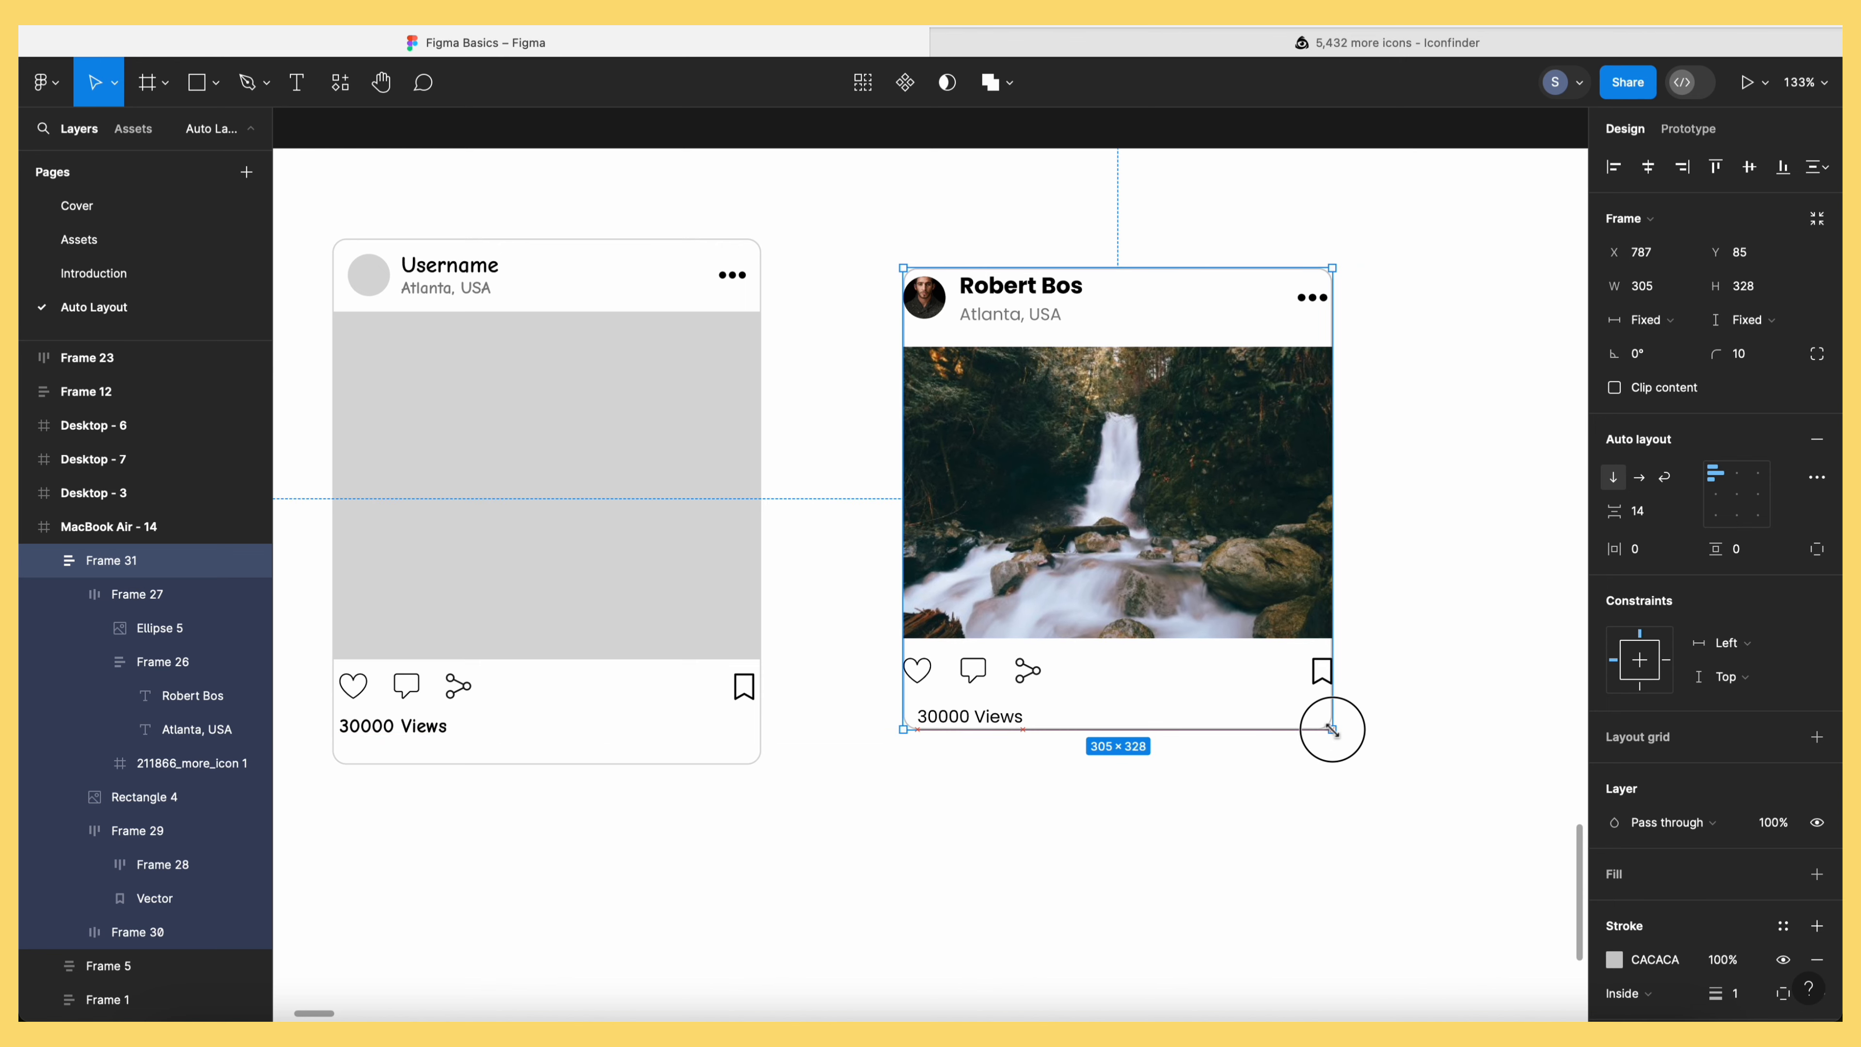
{"action": "left_click", "coordinate": [1372, 806]}
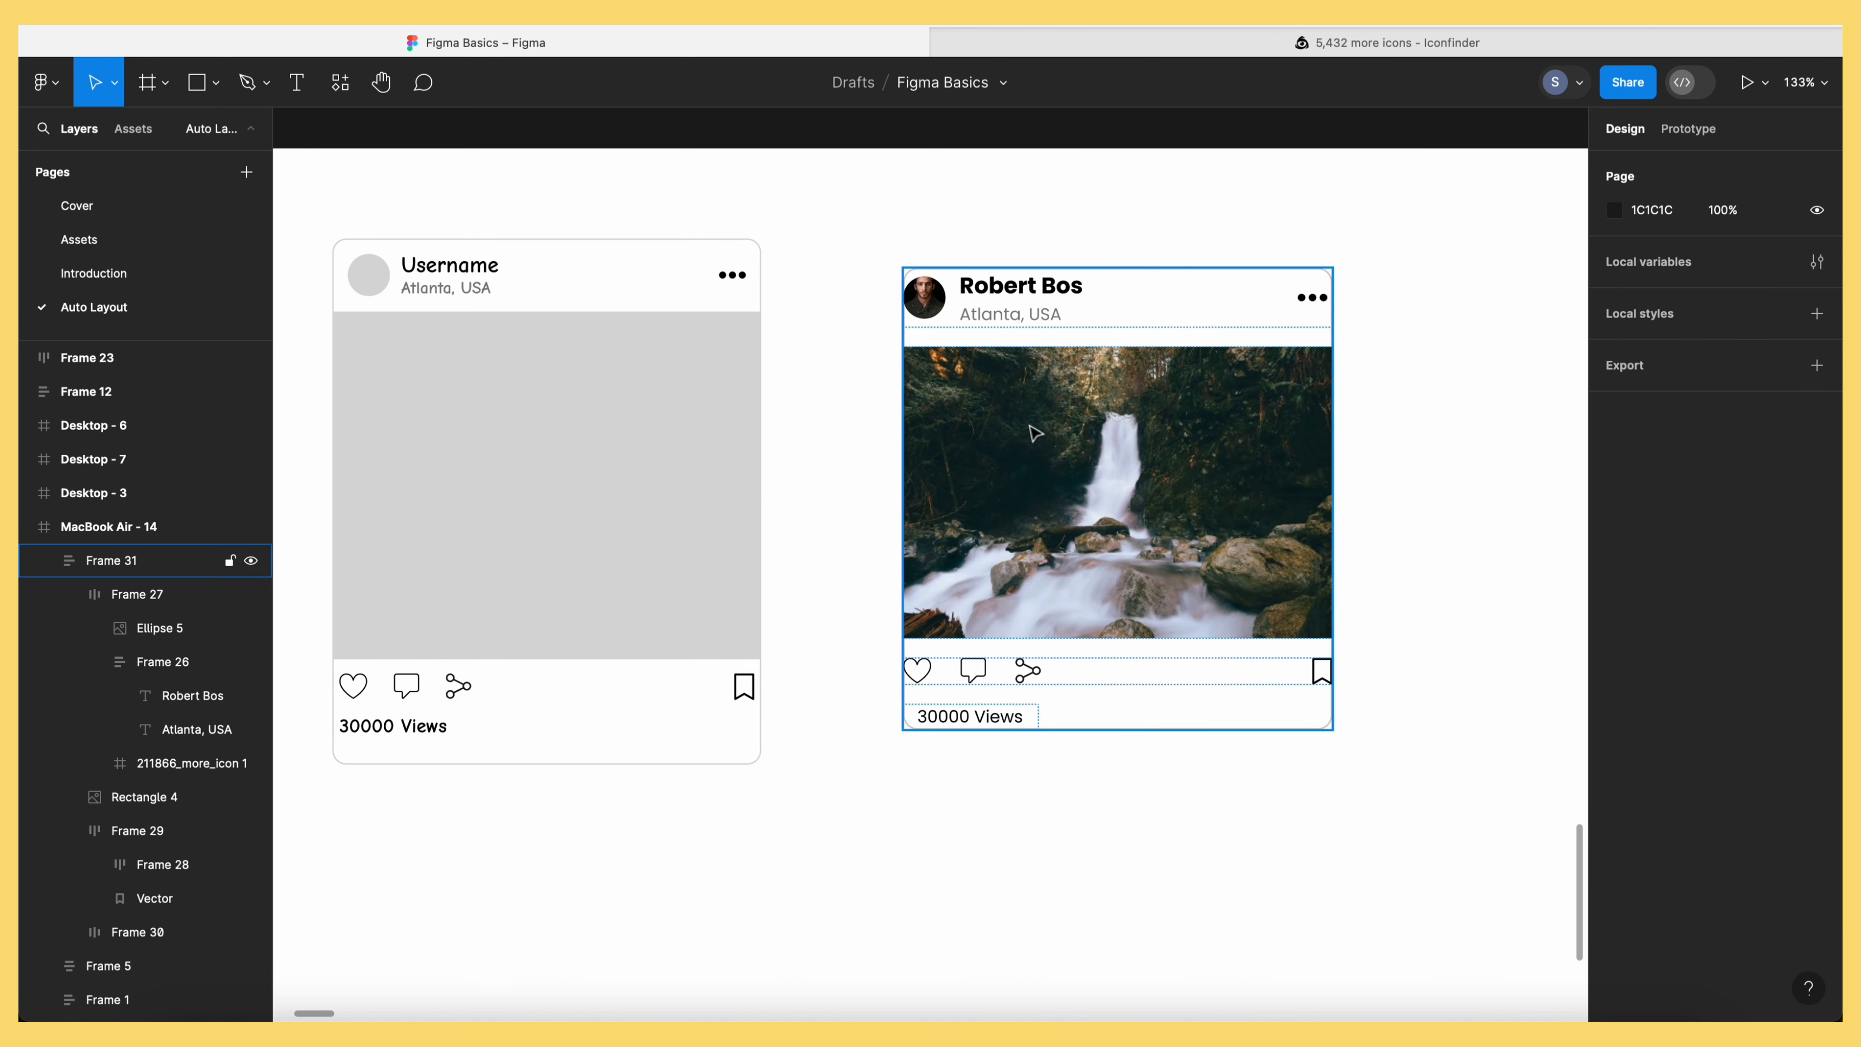
Give the header row 10 padding on the left, top and right
{"action": "double_click", "coordinate": [1000, 298]}
{"action": "left_click", "coordinate": [1817, 549]}
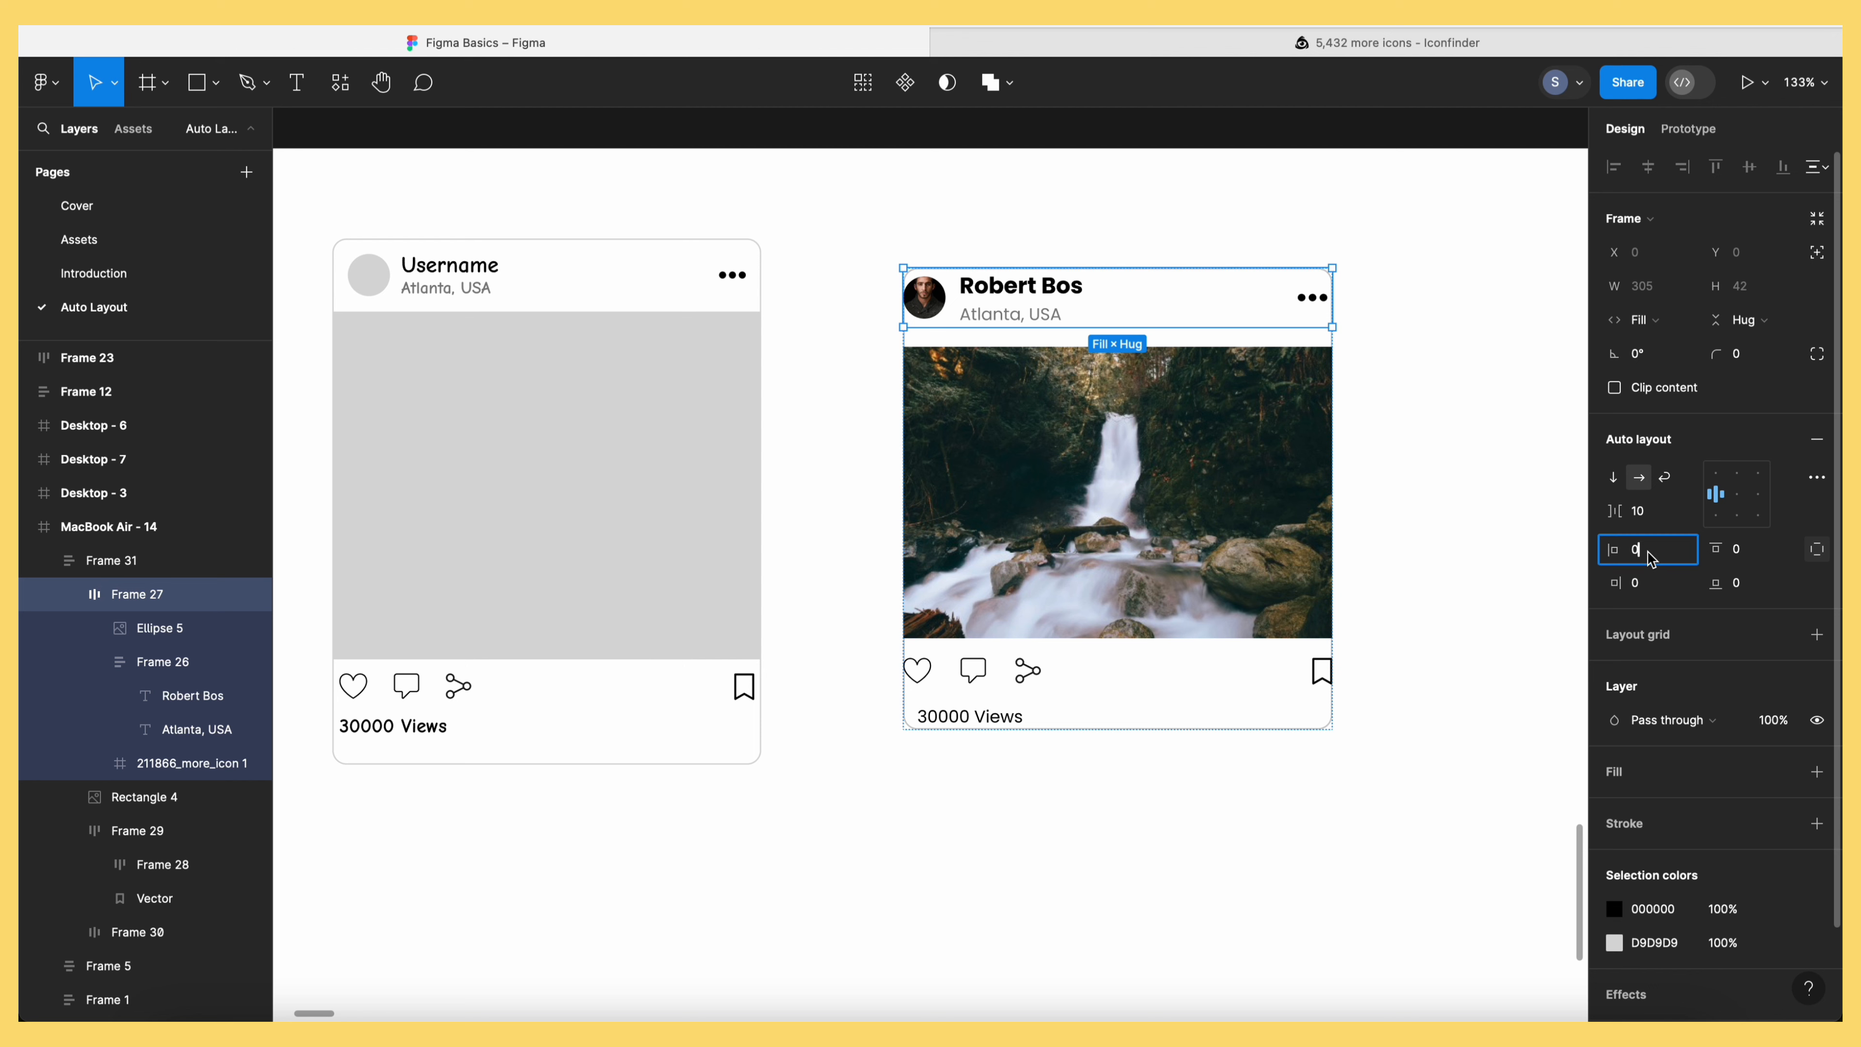
{"action": "type", "text": "10"}
{"action": "left_click", "coordinate": [1756, 562]}
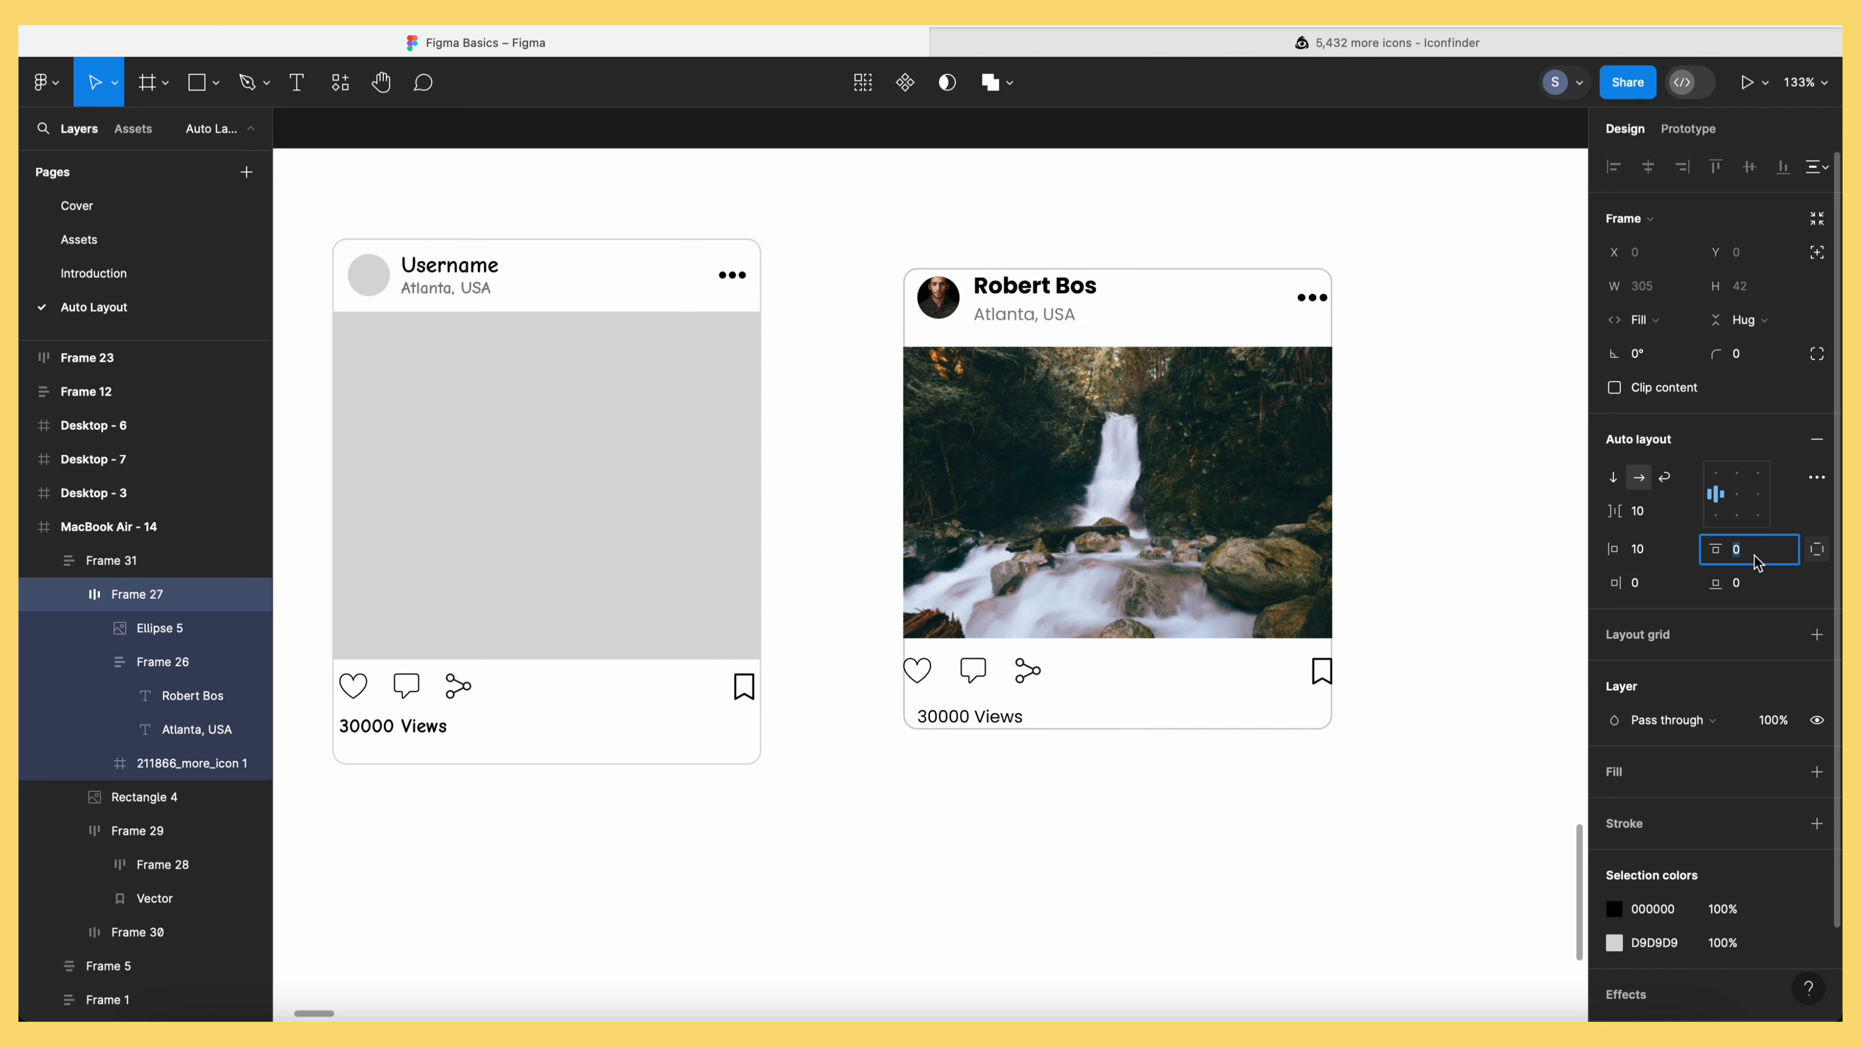
{"action": "type", "text": "10"}
{"action": "left_click", "coordinate": [1644, 584]}
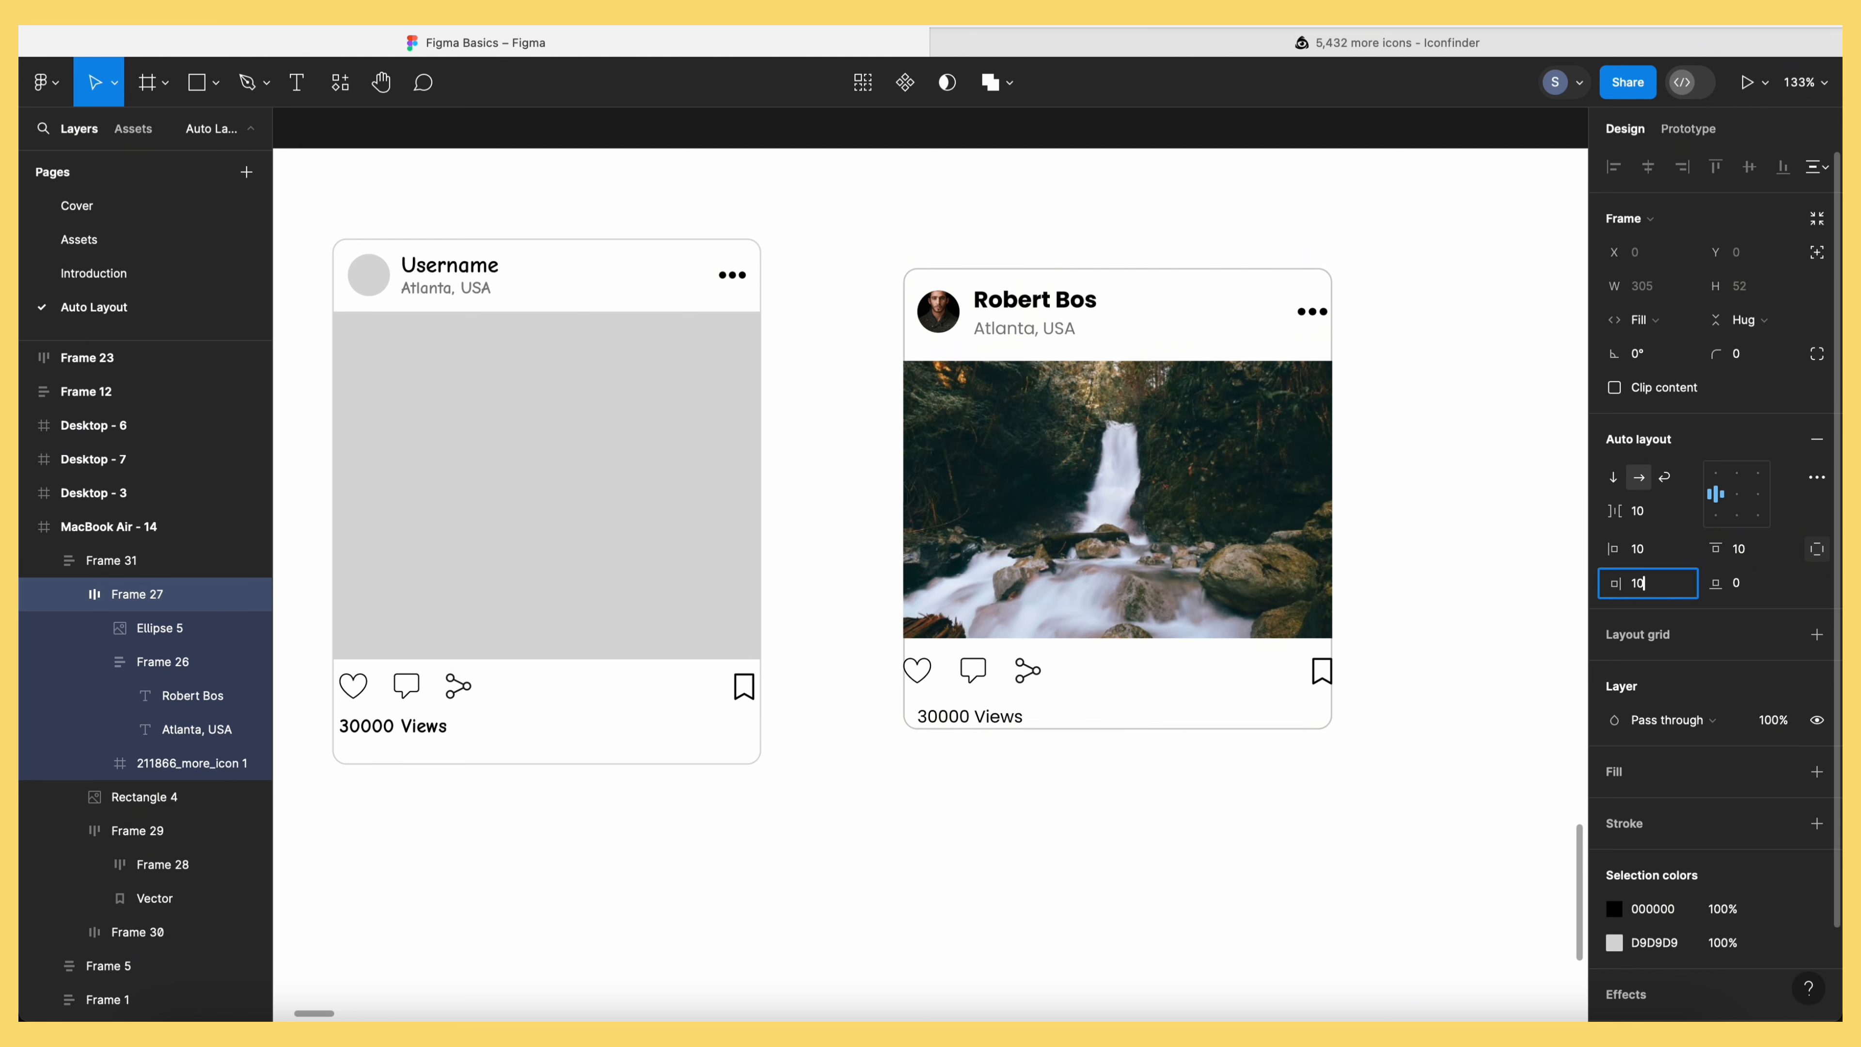
{"action": "left_click", "coordinate": [1417, 673]}
Give the icon row per-side padding of 10 on the left and right
{"action": "left_click", "coordinate": [137, 829]}
{"action": "left_click", "coordinate": [1817, 549]}
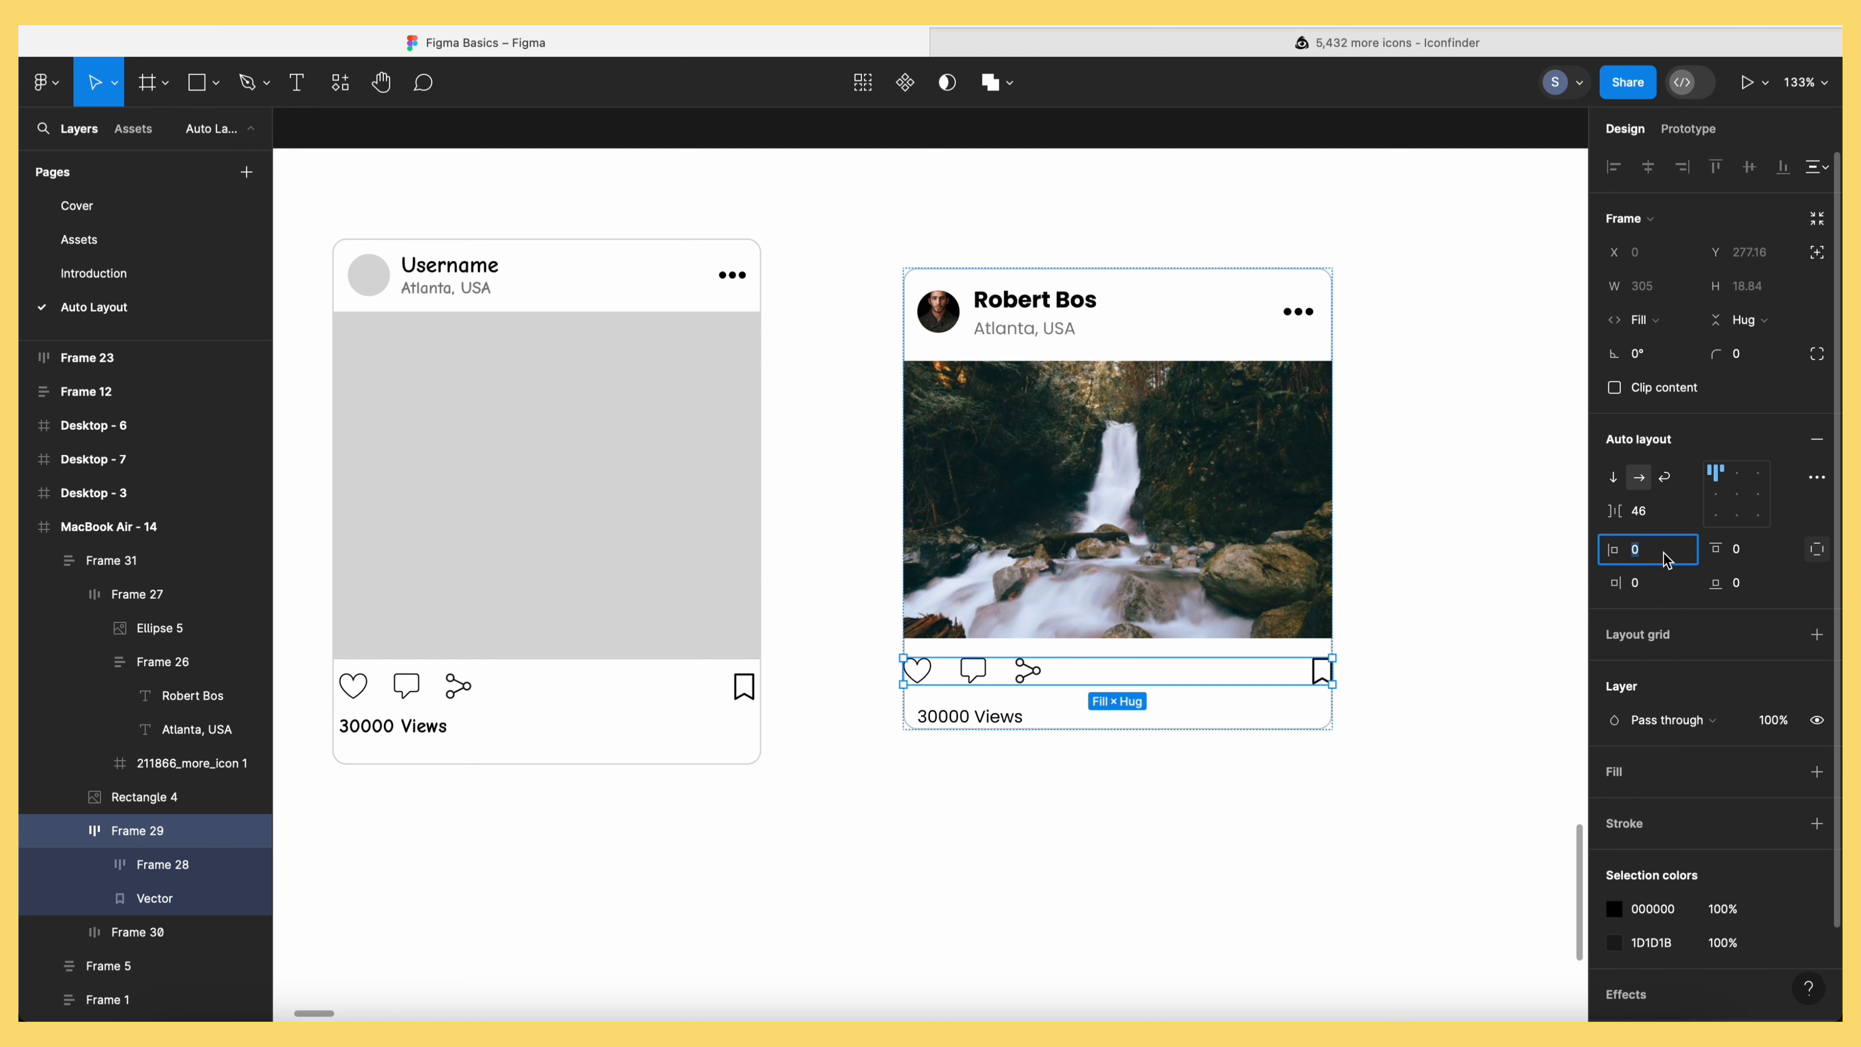
{"action": "left_click", "coordinate": [1654, 584]}
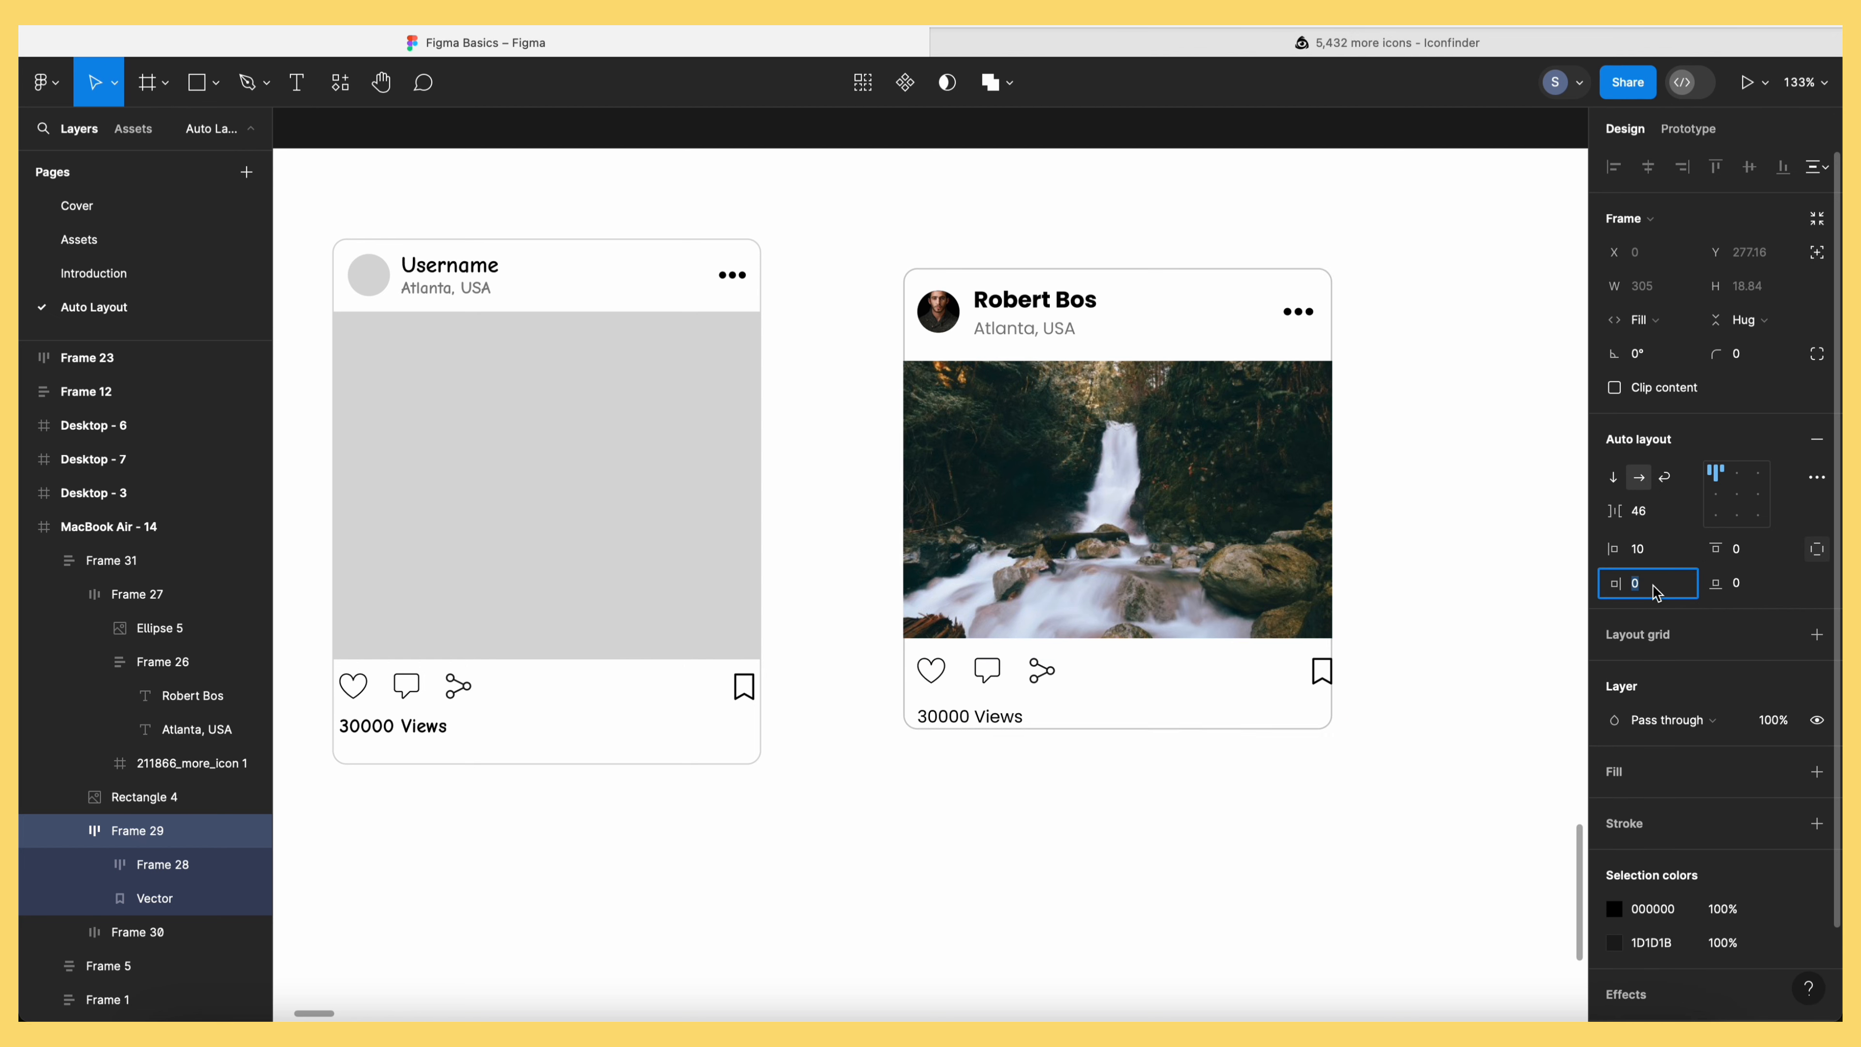
{"action": "type", "text": "10"}
{"action": "key", "text": "Tab"}
{"action": "type", "text": "1"}
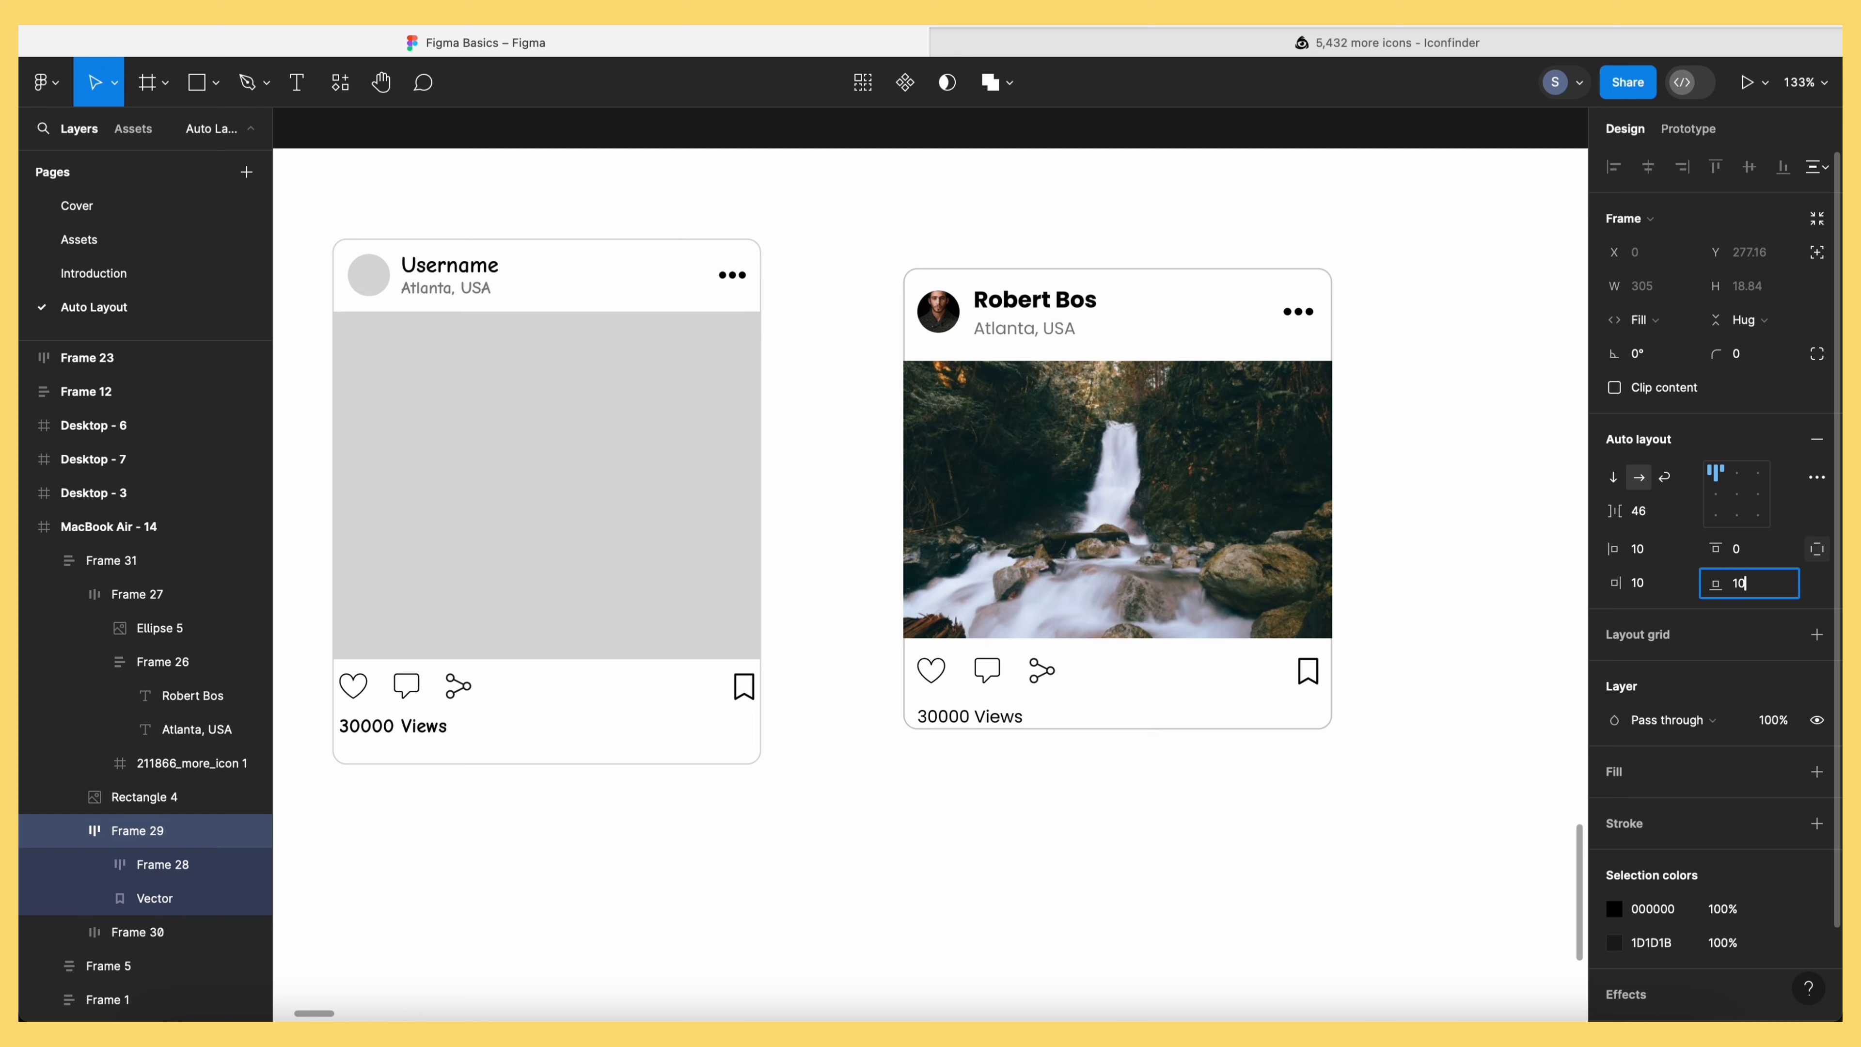
{"action": "key", "text": "Return"}
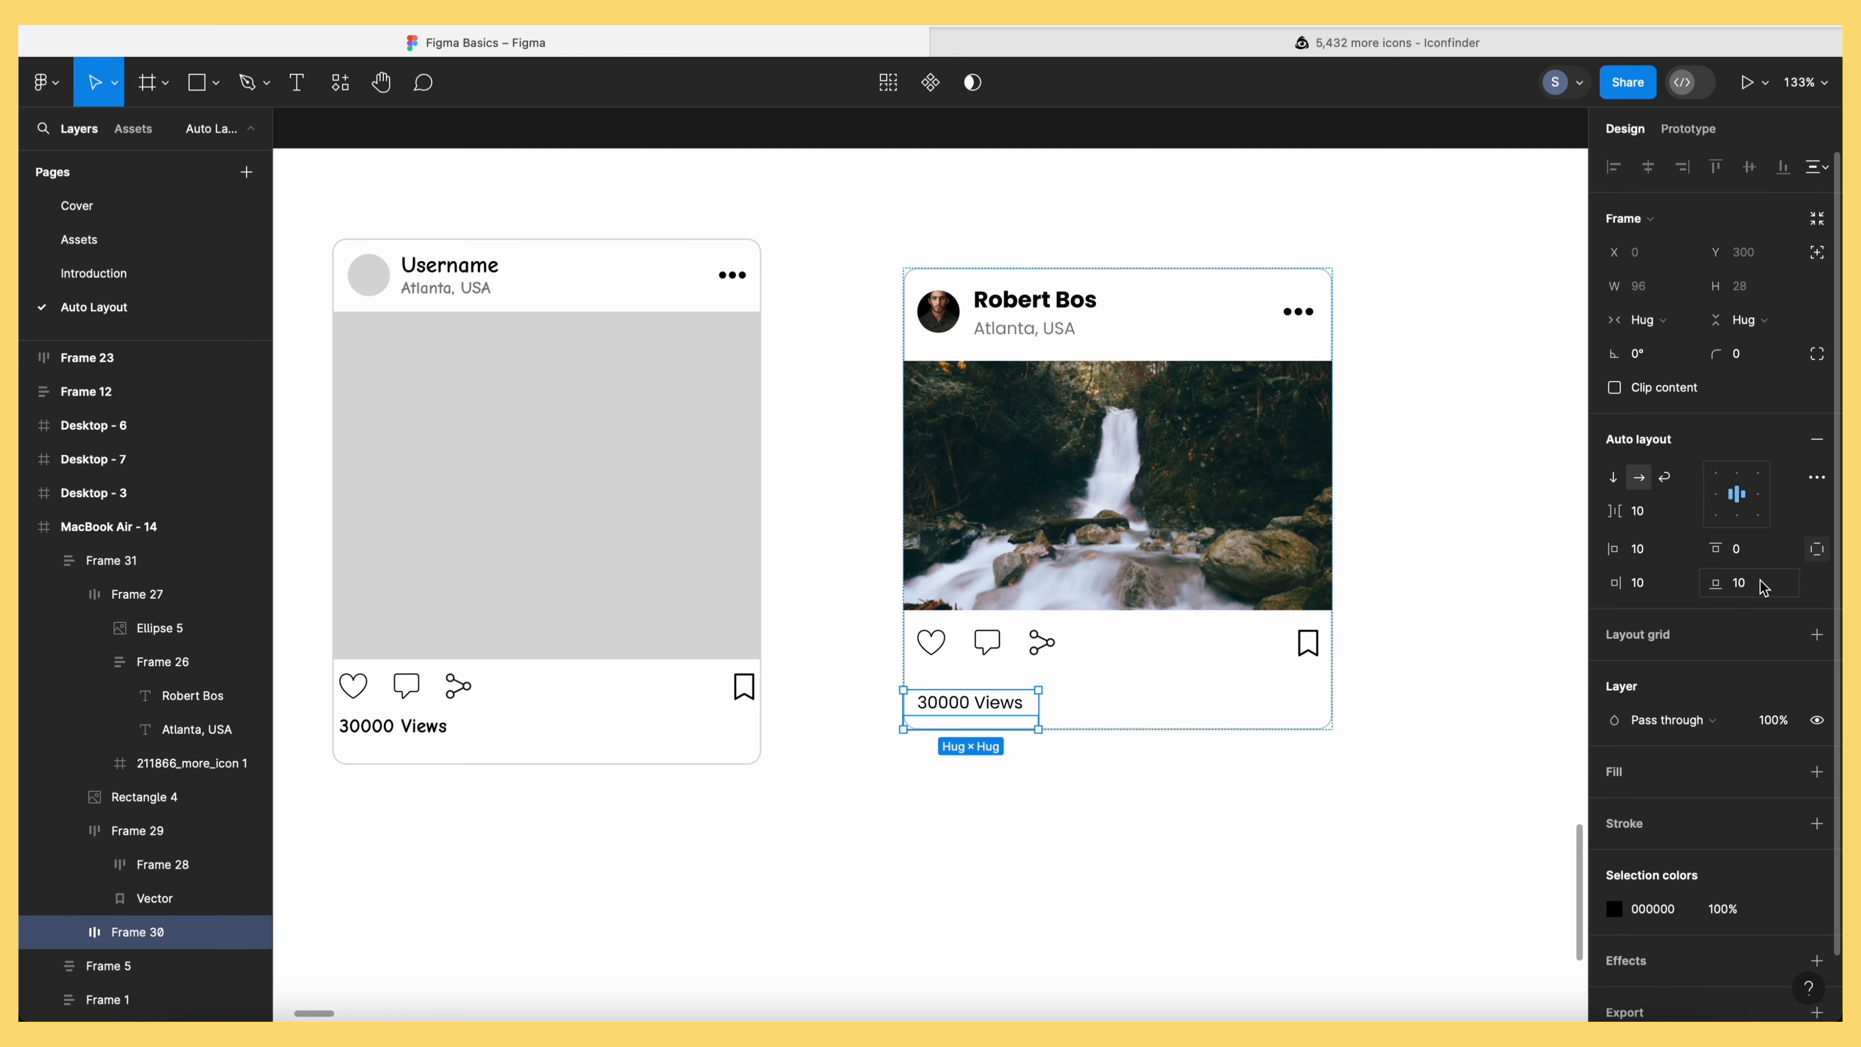
{"action": "left_click", "coordinate": [1134, 830]}
Resize the post card to 378×365 and move it to X 750, Y 62
{"action": "left_click", "coordinate": [1196, 613]}
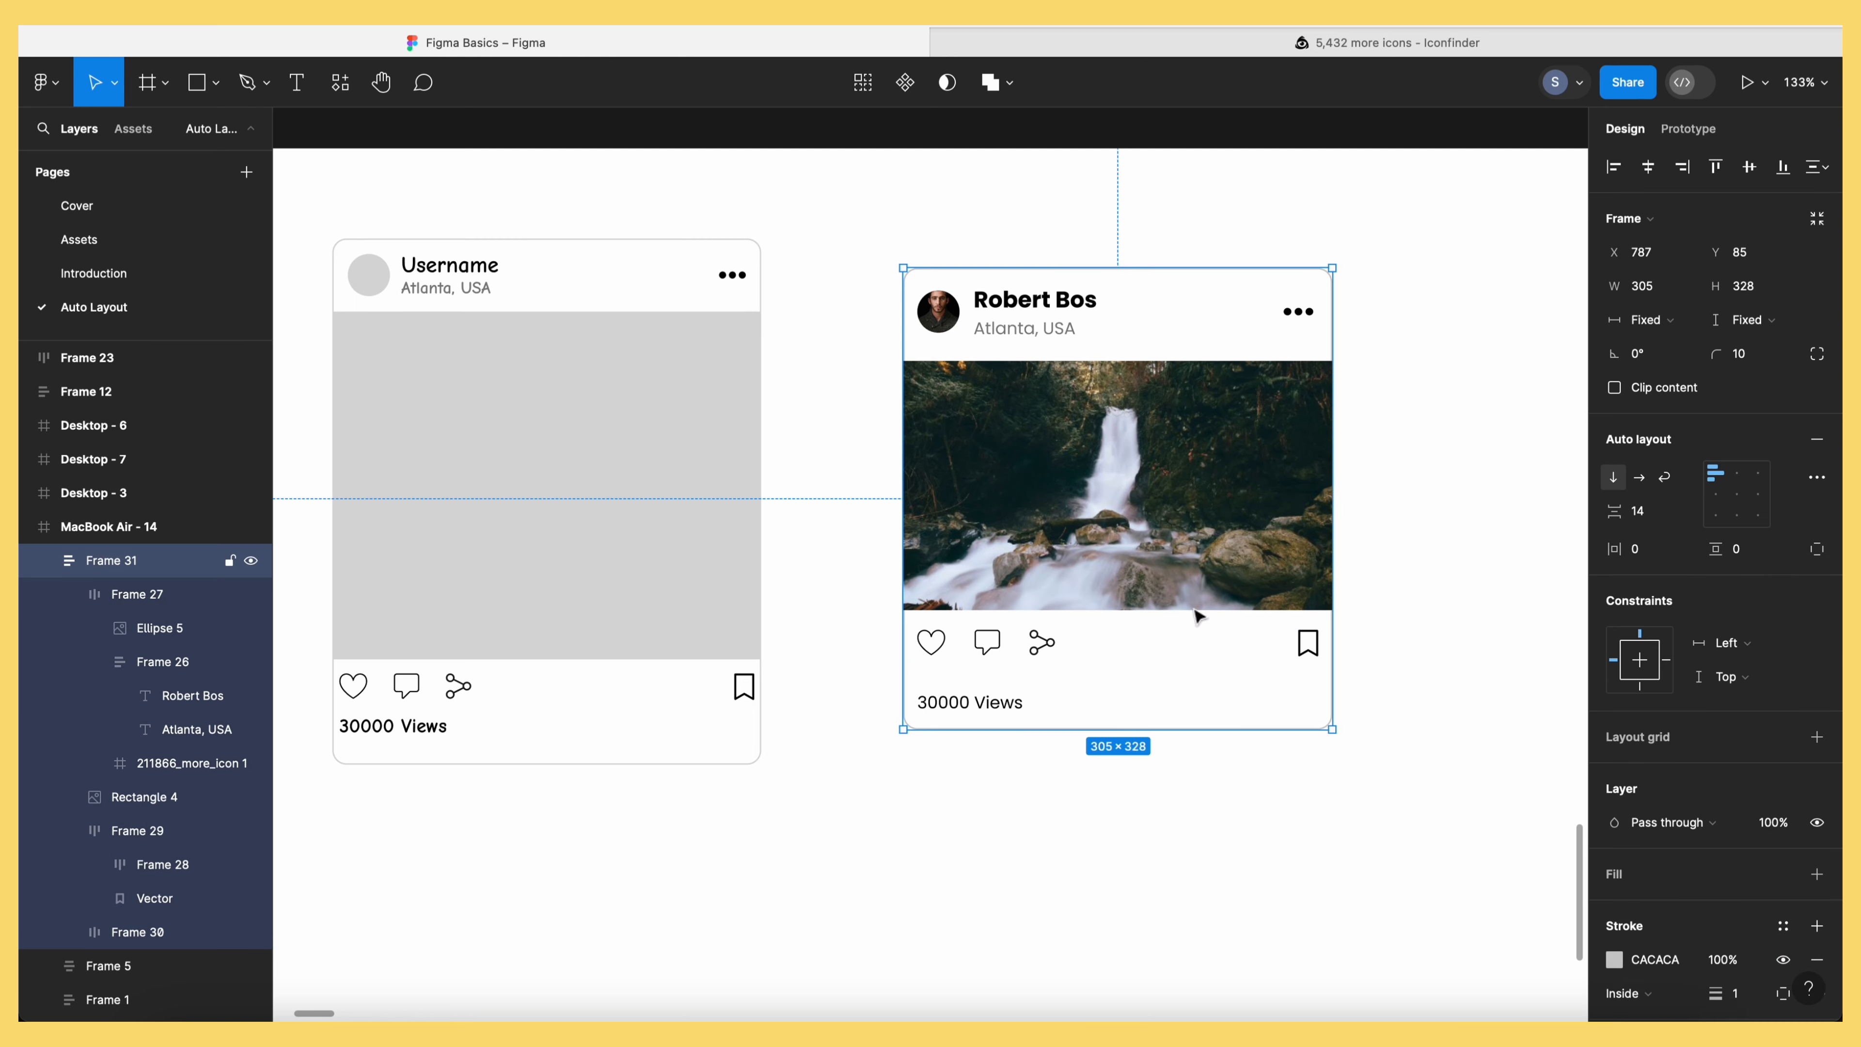
{"action": "left_click_drag", "start_coordinate": [1333, 730], "coordinate": [1480, 767]}
{"action": "left_click", "coordinate": [1496, 777]}
{"action": "left_click_drag", "start_coordinate": [1182, 537], "coordinate": [1130, 506]}
{"action": "left_click_drag", "start_coordinate": [1419, 735], "coordinate": [1382, 748]}
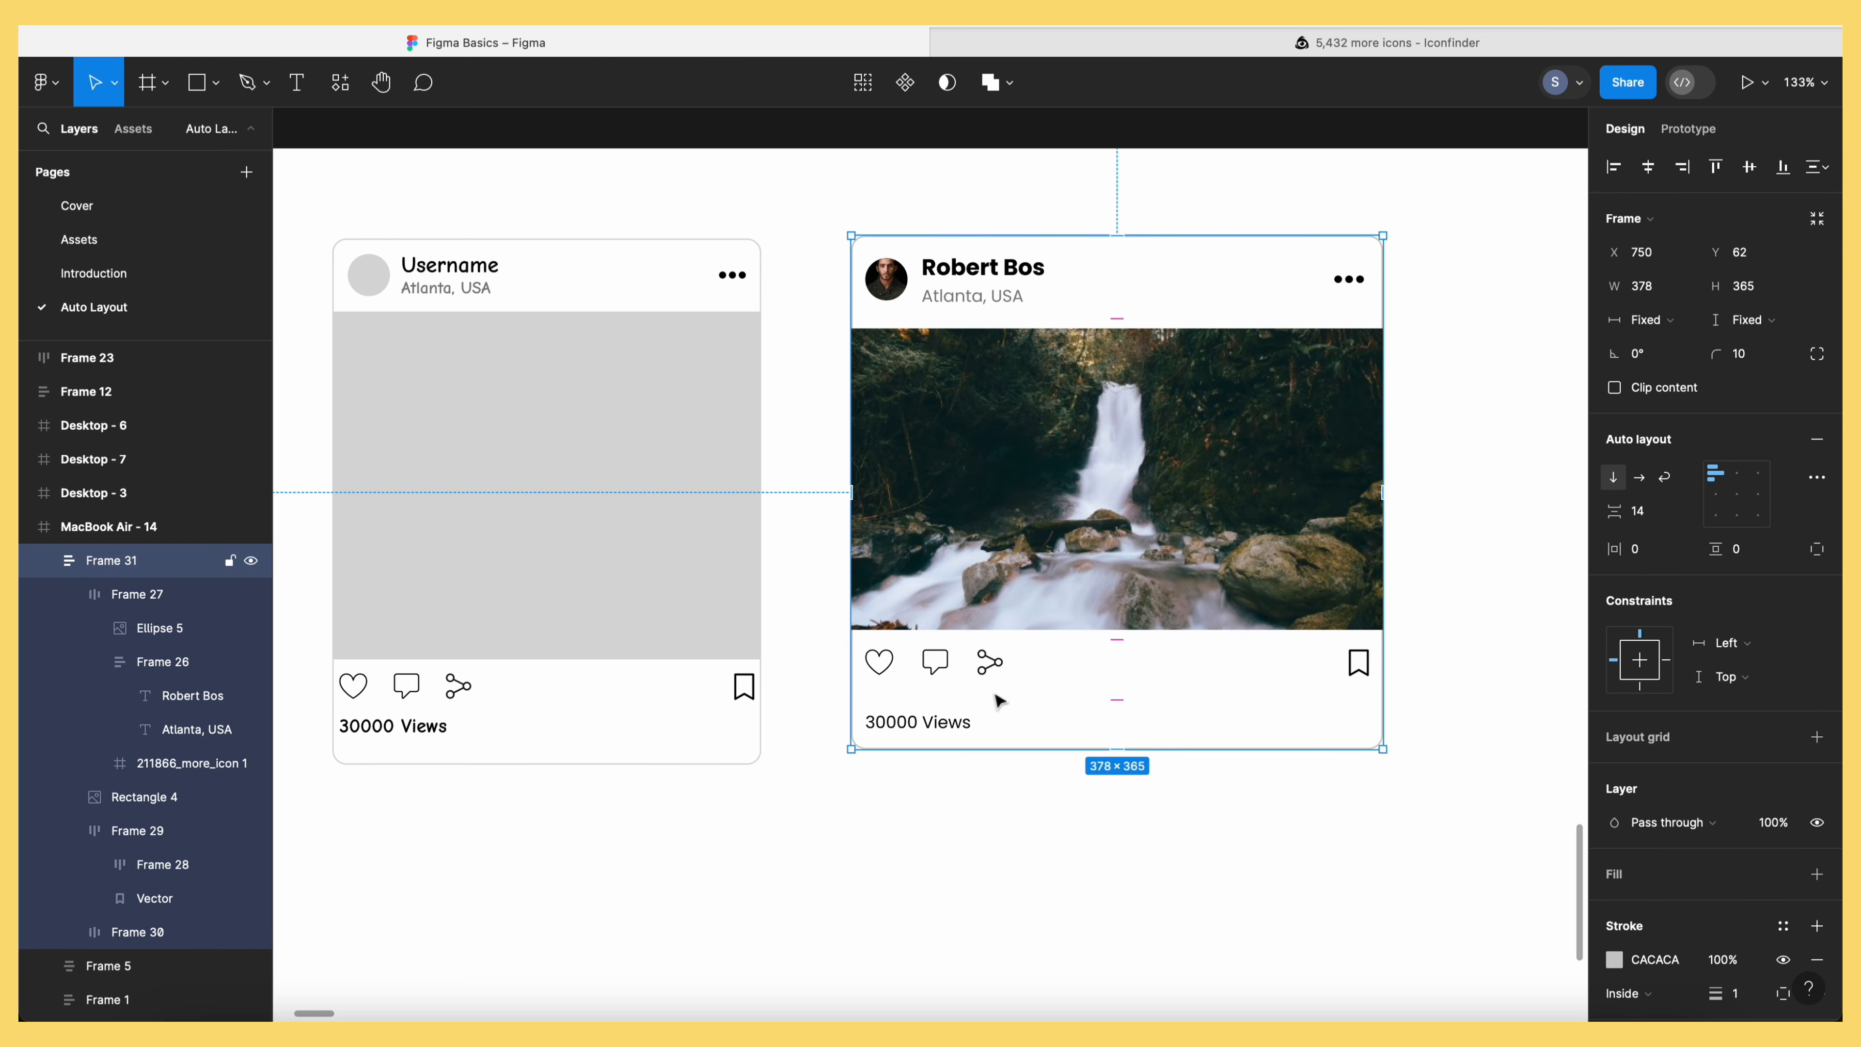
Try reducing the section spacing to 5, then undo it back to 14
{"action": "left_click", "coordinate": [1124, 697]}
{"action": "left_click_drag", "start_coordinate": [1128, 698], "coordinate": [1134, 666]}
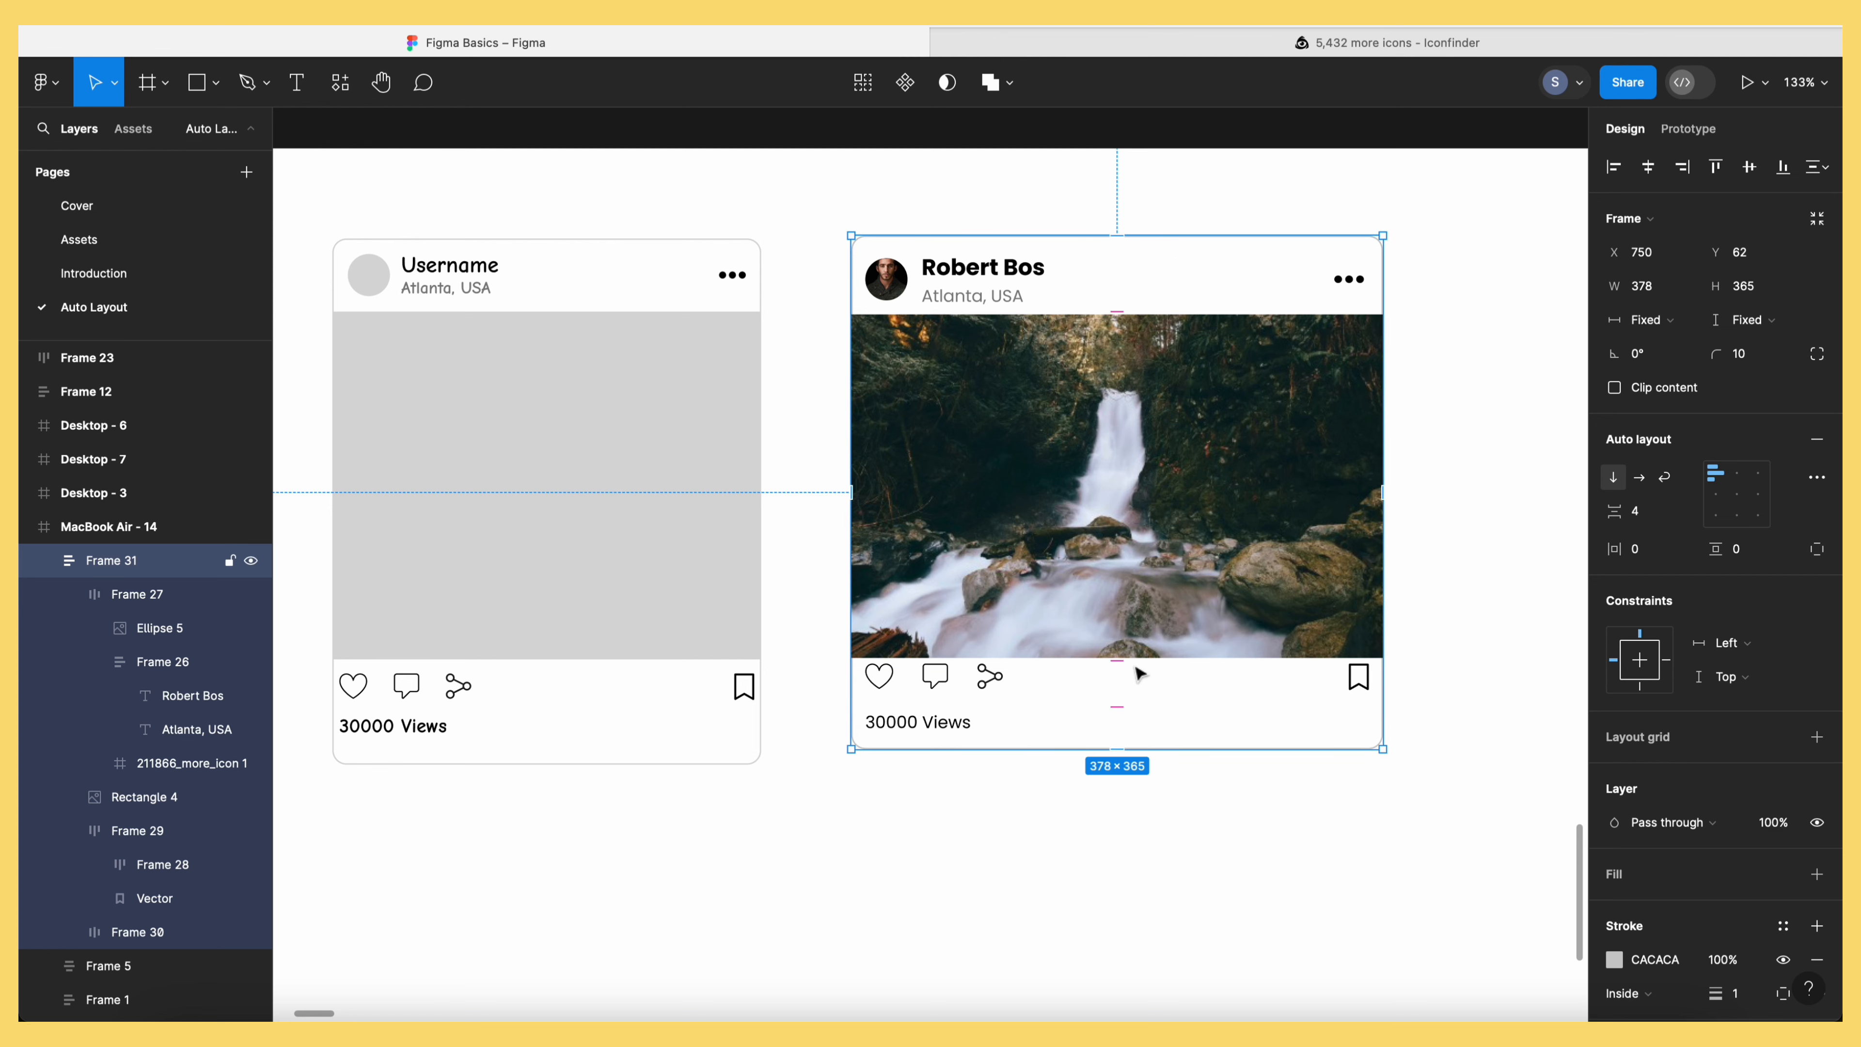
{"action": "left_click", "coordinate": [1135, 829]}
{"action": "key", "text": "super+z"}
{"action": "key", "text": "super+z"}
{"action": "left_click", "coordinate": [1181, 828]}
{"action": "left_click", "coordinate": [1146, 511]}
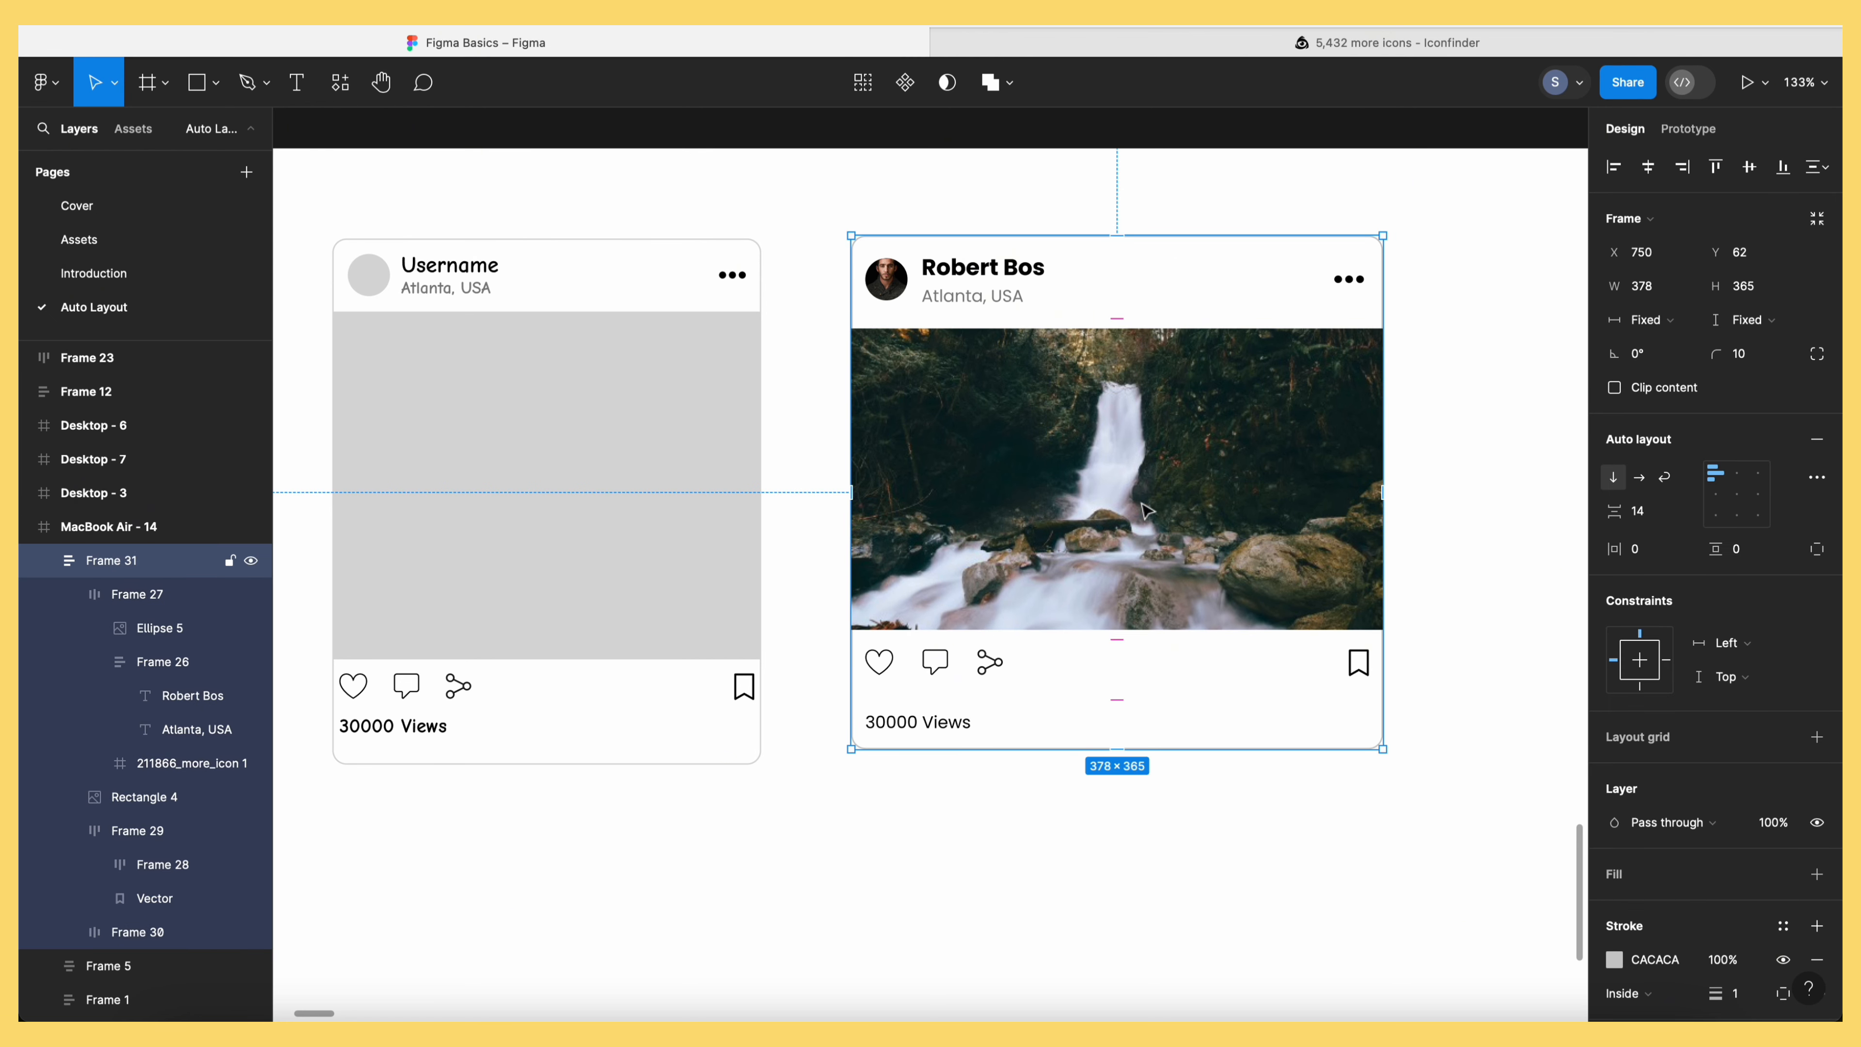